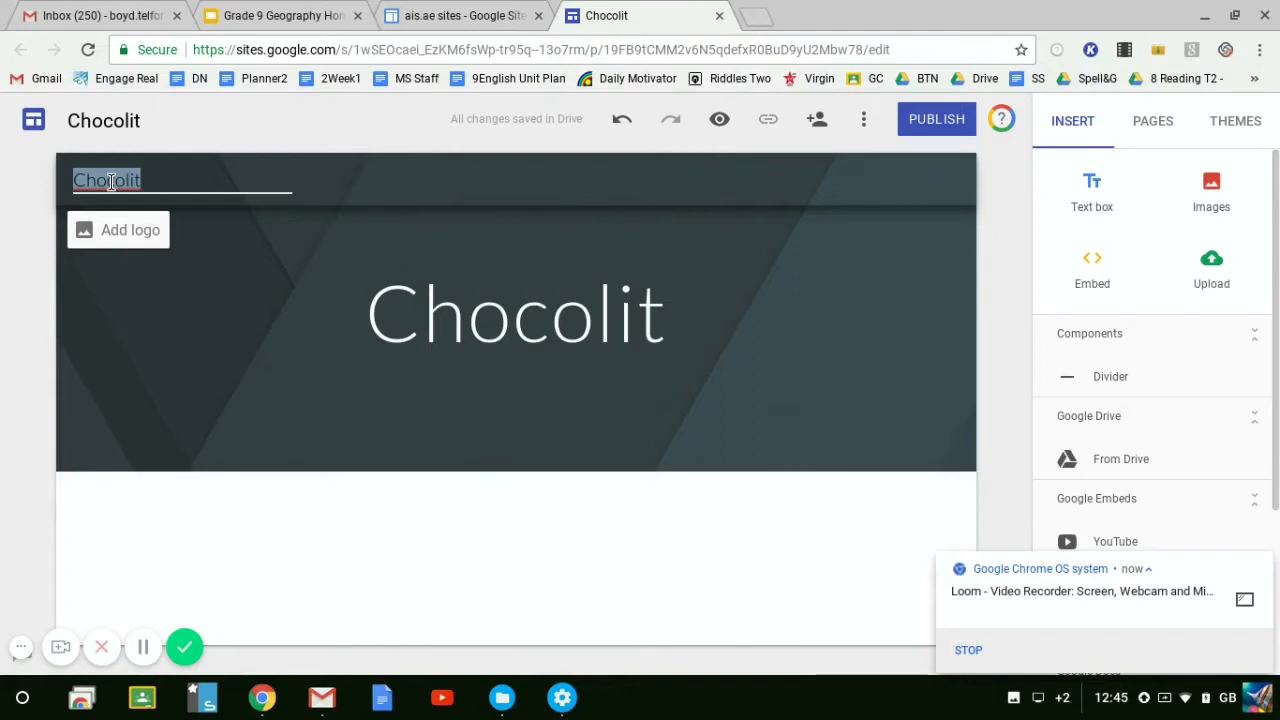
# Change the site name in the page header to "A story of Chocolit"
pyautogui.write('A')
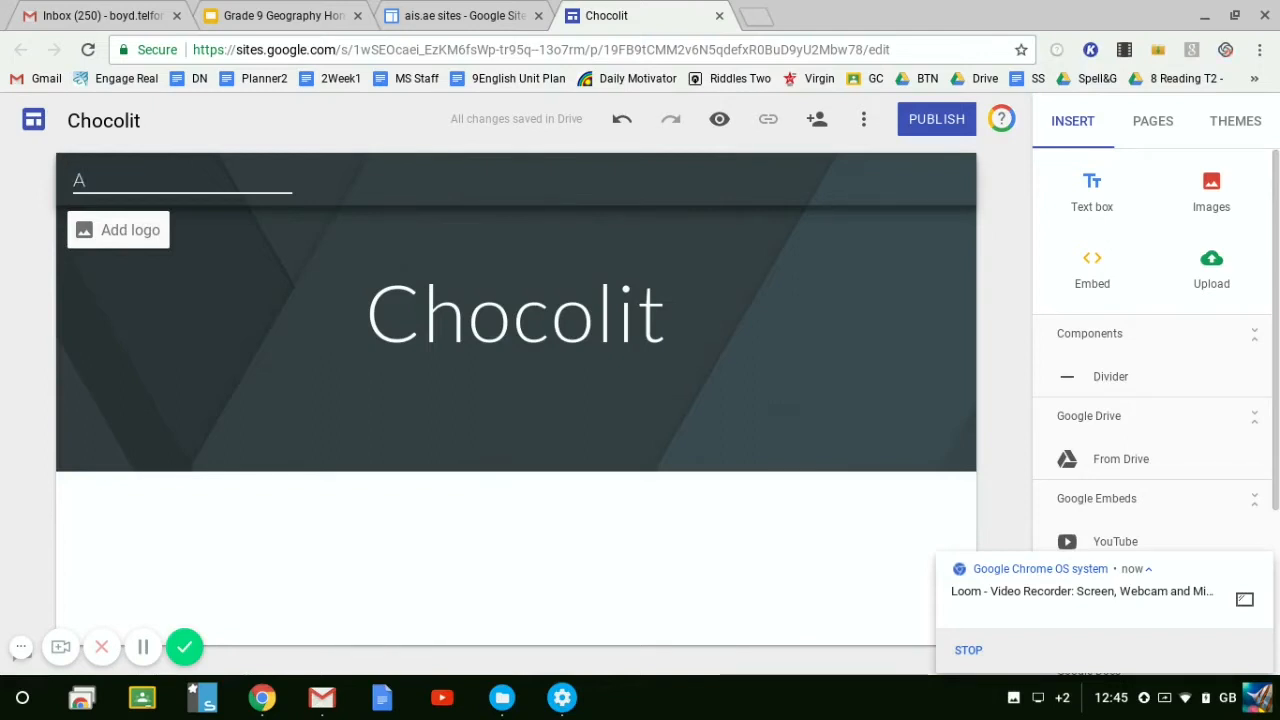
pyautogui.write(' story of Chocolit')
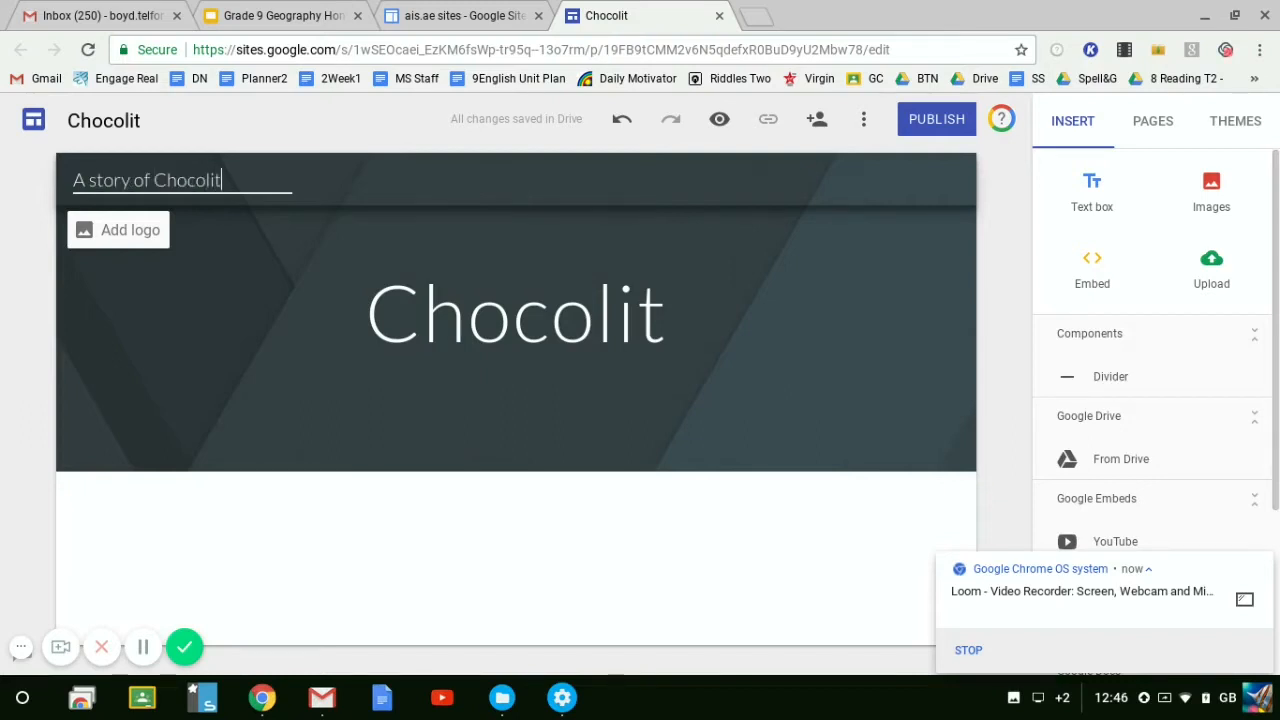
pyautogui.click(381, 204)
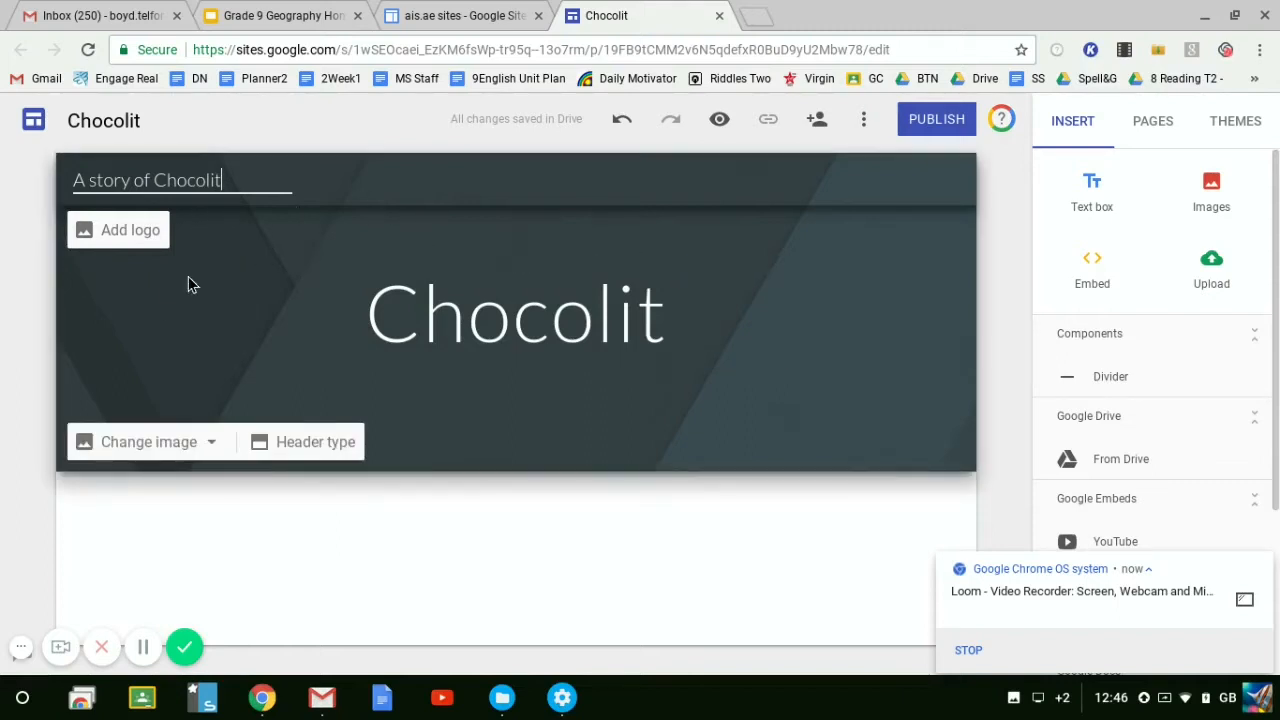
pyautogui.click(143, 357)
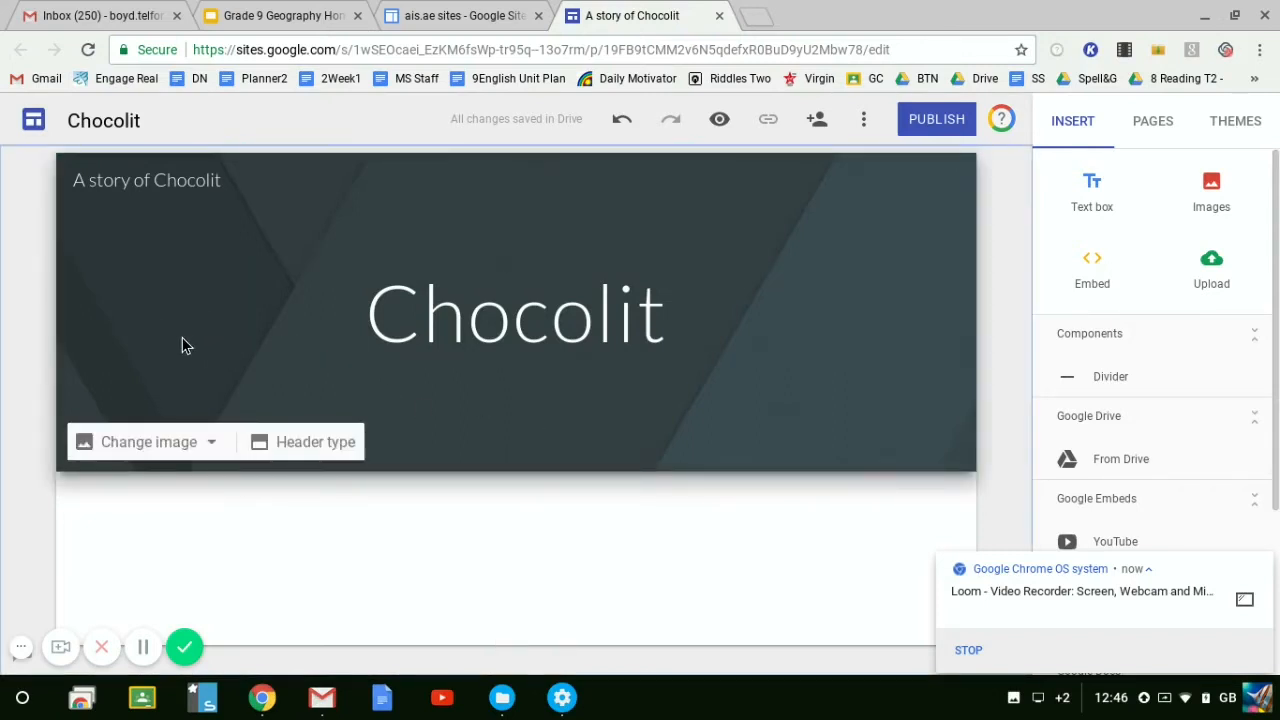
# Replace the header image with the first Google image search result for "chocolate", the chocolate pieces on melted chocolate
pyautogui.click(155, 447)
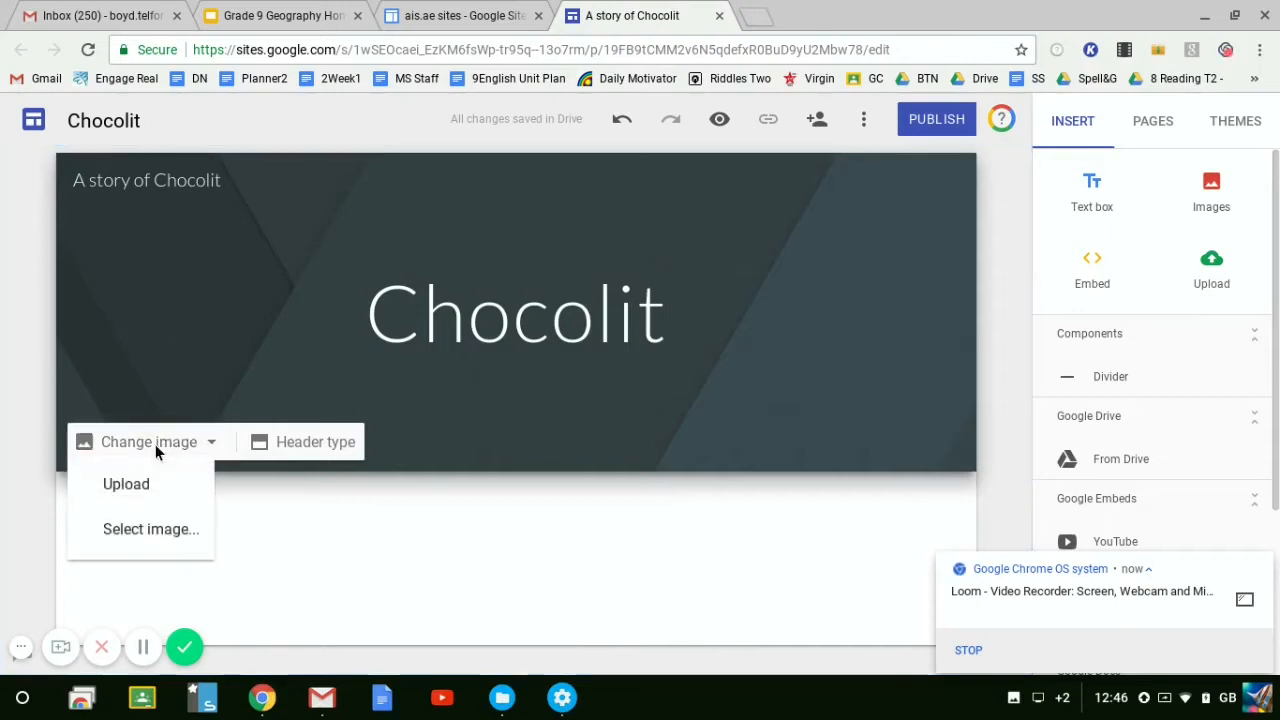
pyautogui.click(152, 530)
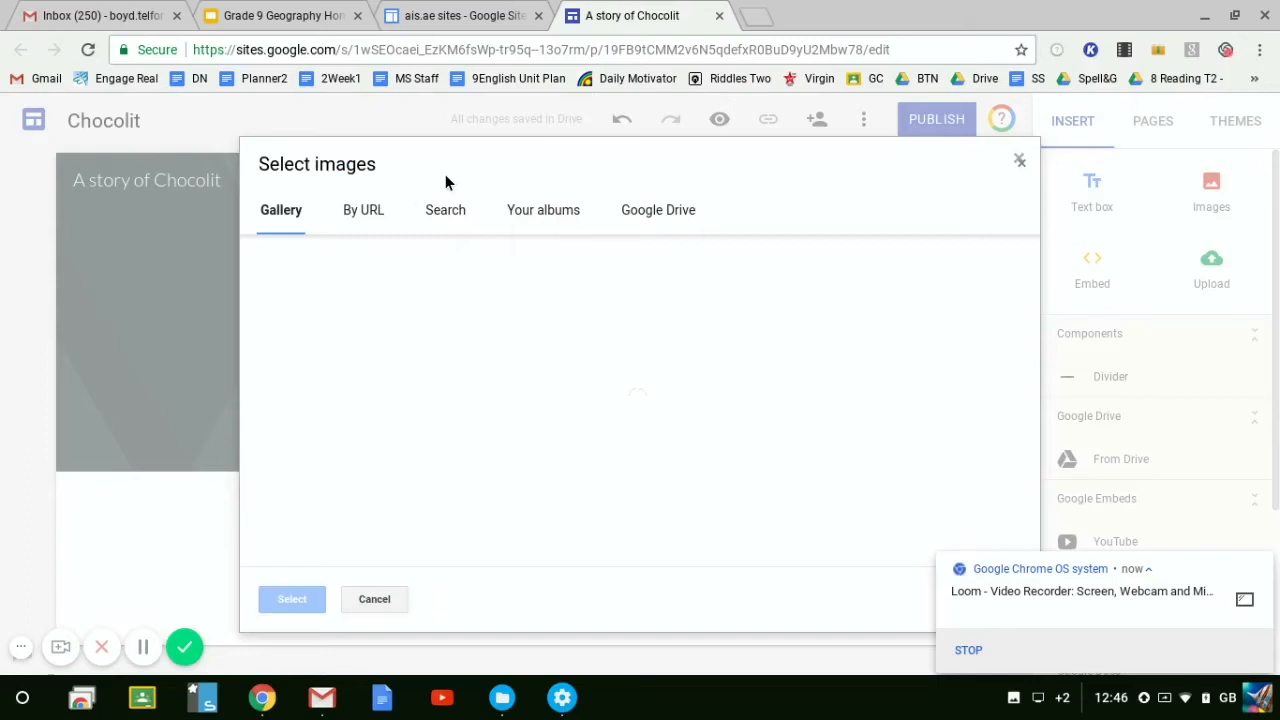
pyautogui.click(450, 210)
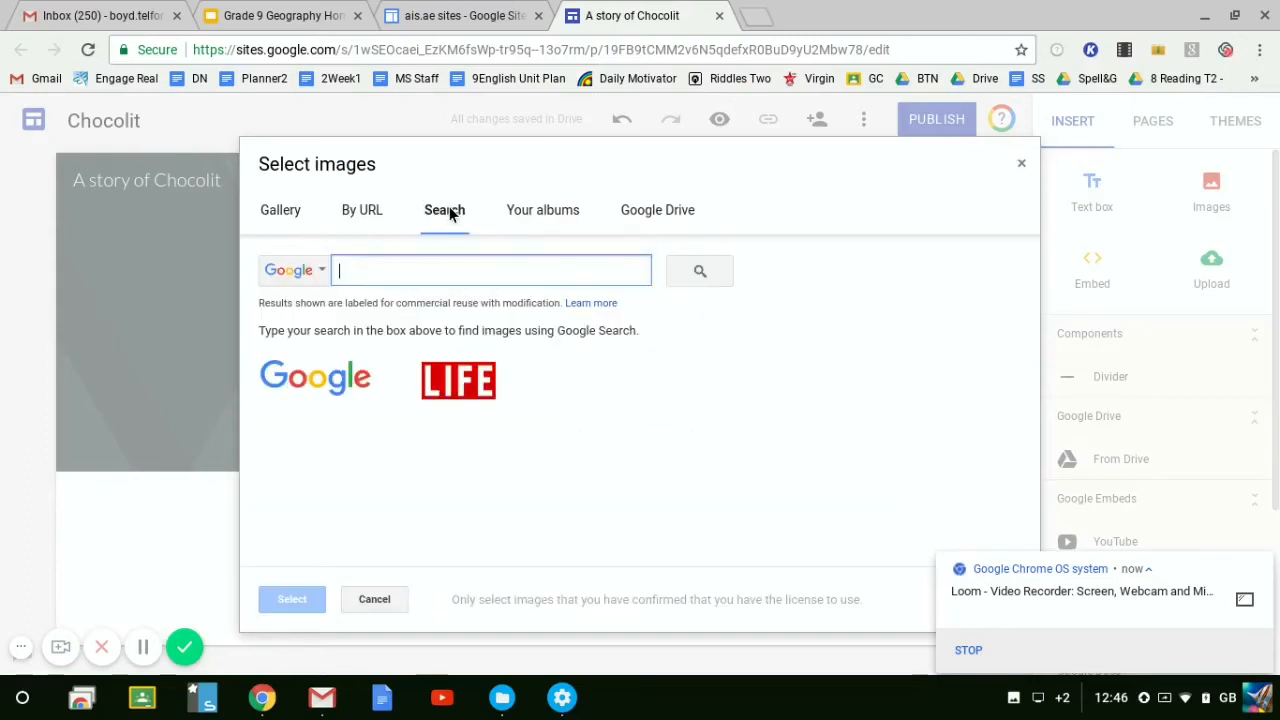
pyautogui.click(268, 212)
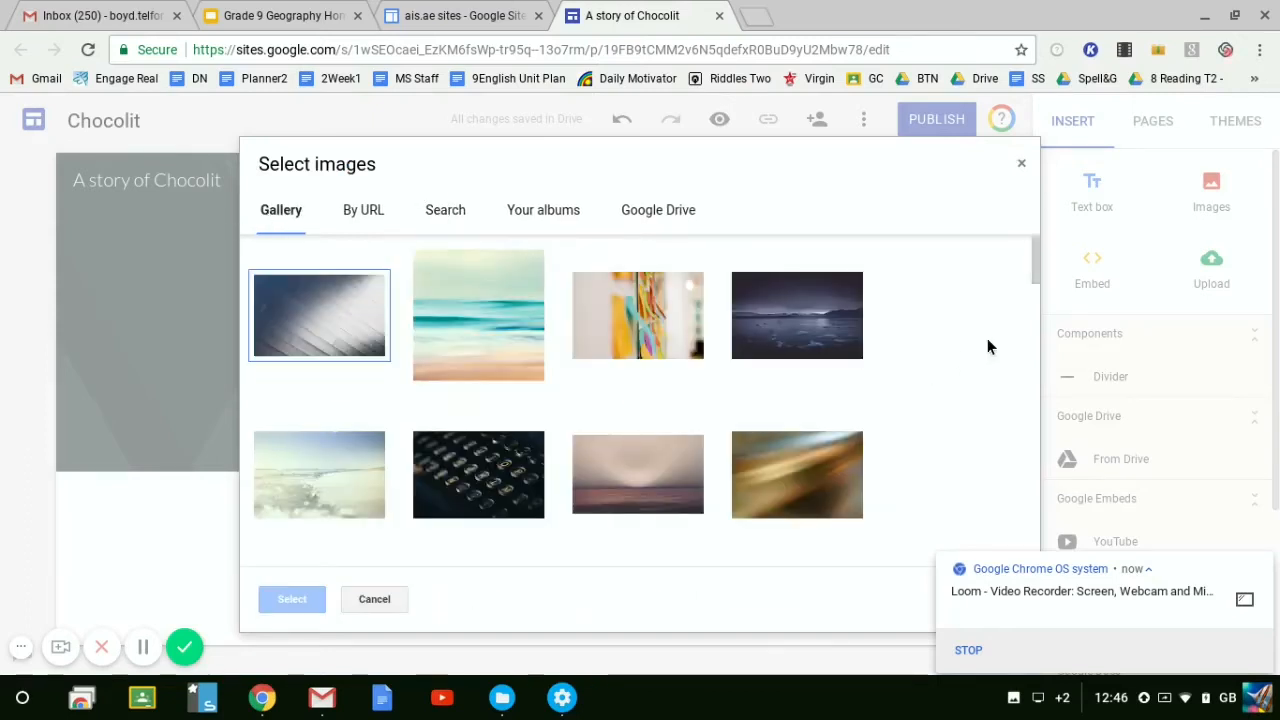
pyautogui.moveTo(1035, 276); pyautogui.dragTo(892, 137)
pyautogui.click(444, 212)
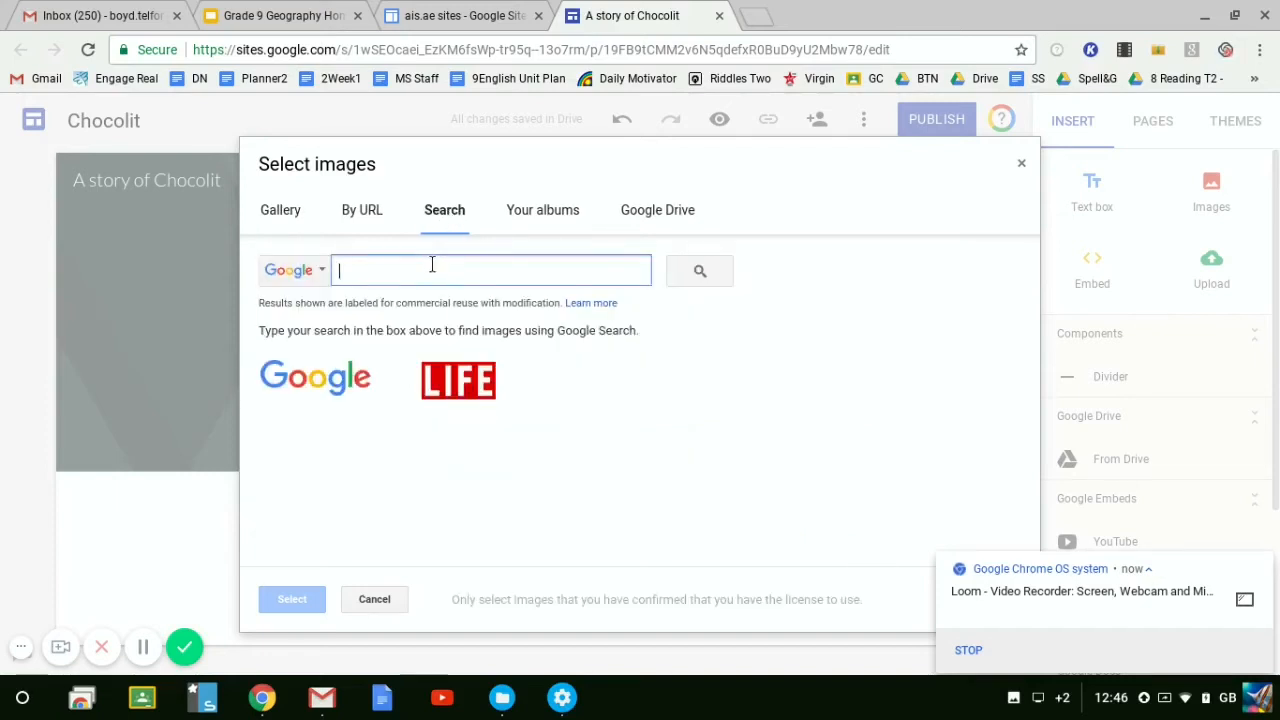
pyautogui.write('ch')
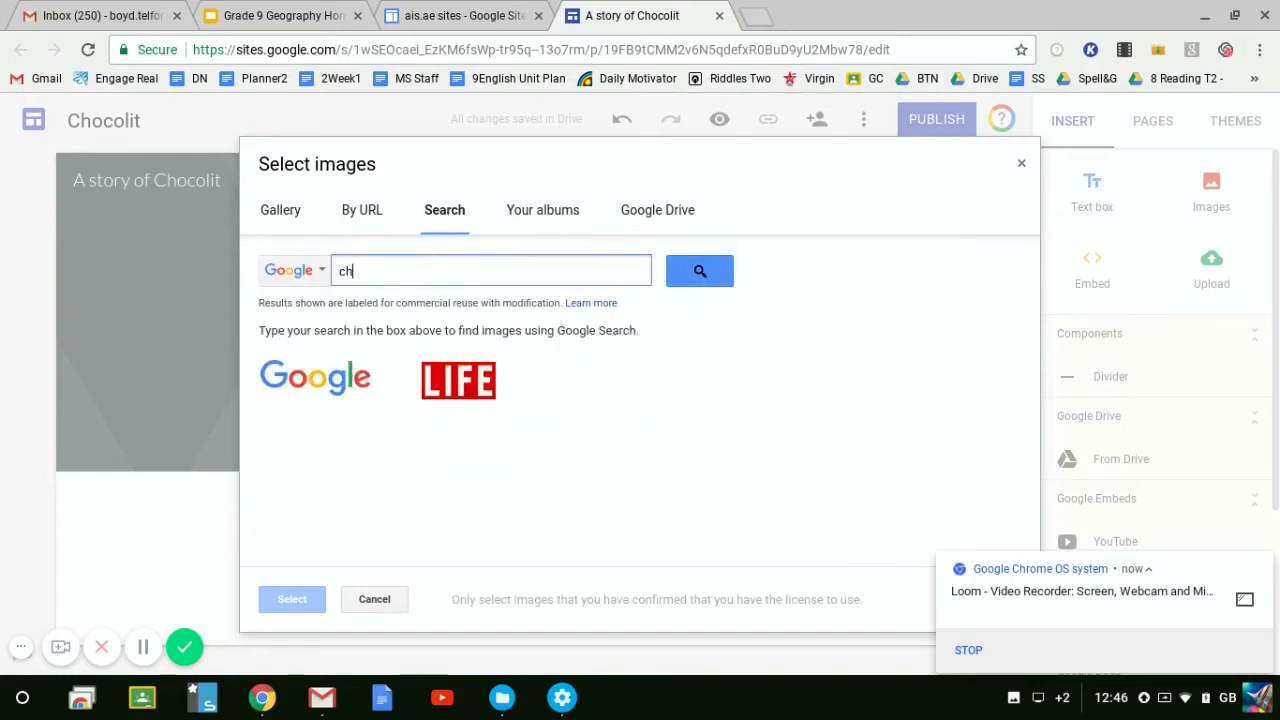
pyautogui.write('ocolate')
pyautogui.click(700, 271)
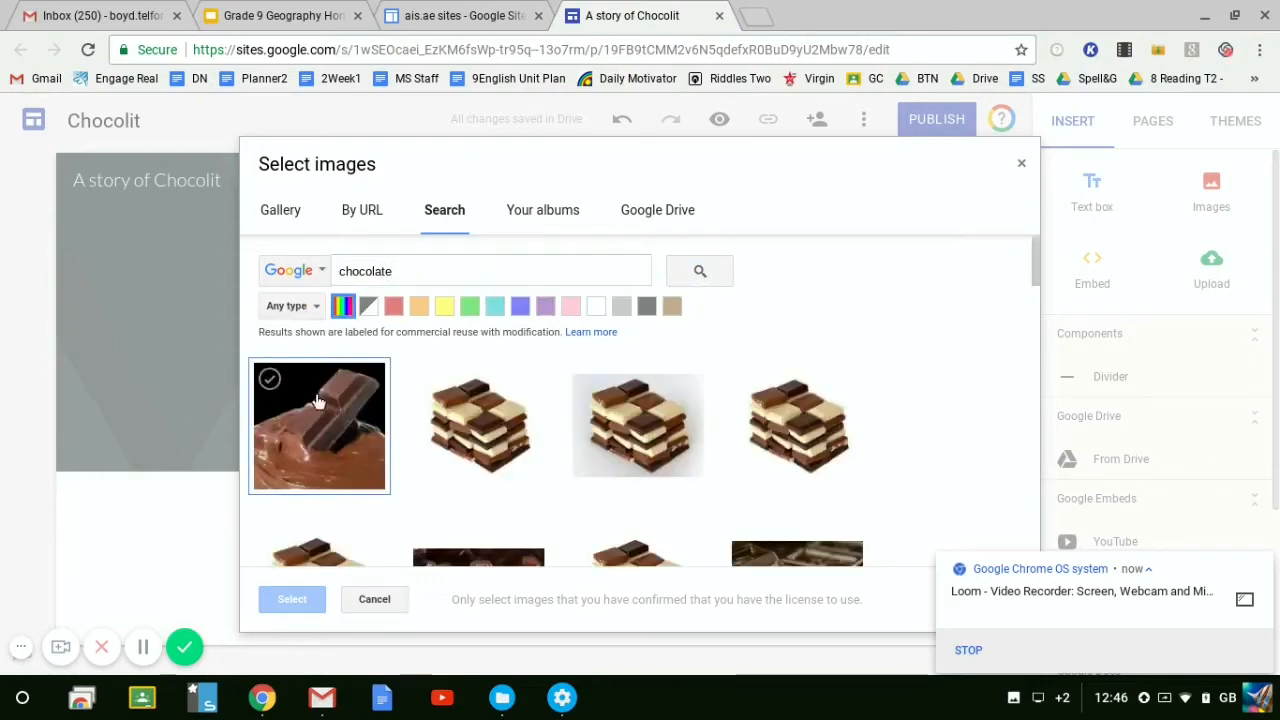
pyautogui.click(323, 422)
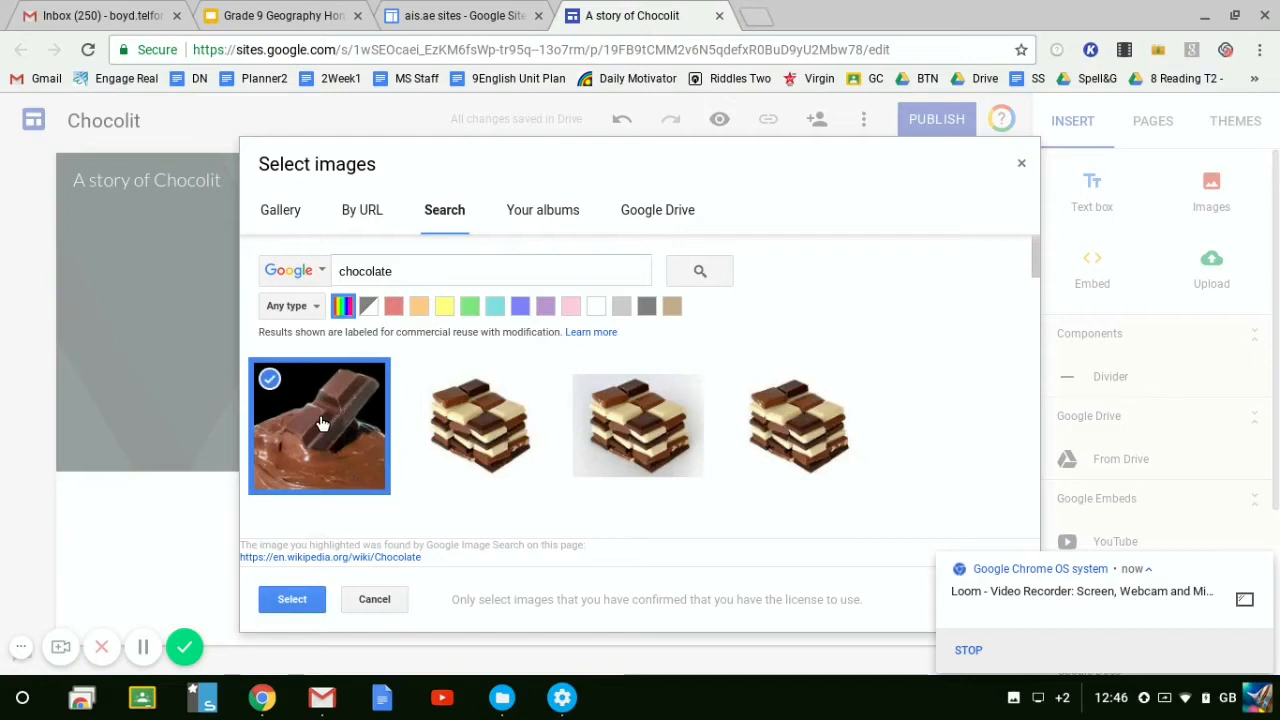
pyautogui.click(291, 600)
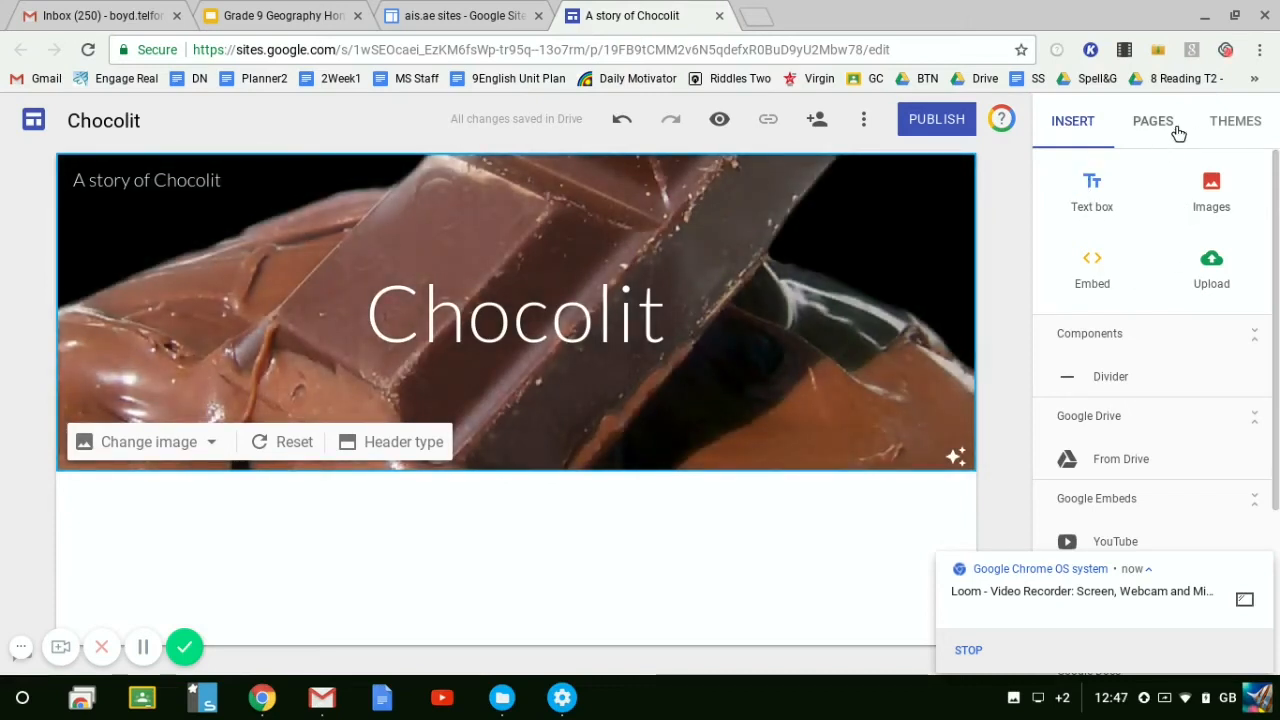
# Try the Aristotle, Diplomat and Vision themes, and apply Diplomat to the site
pyautogui.click(1243, 121)
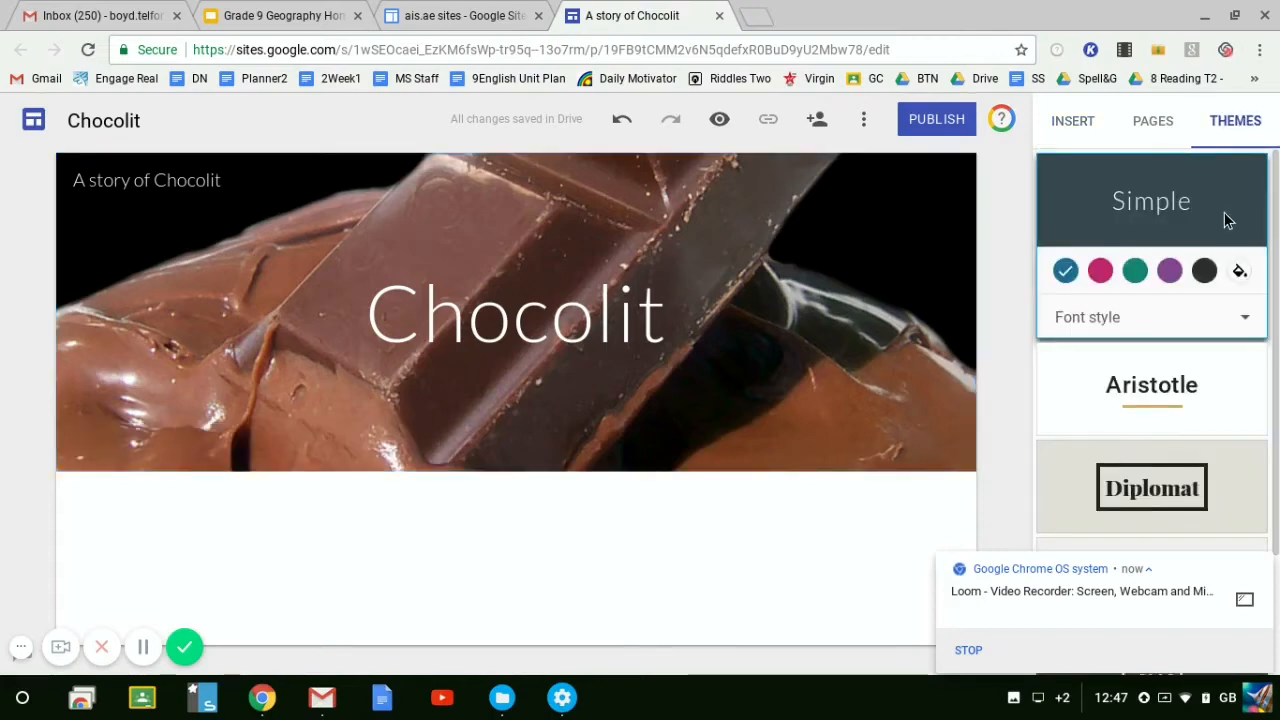
pyautogui.click(1146, 382)
pyautogui.click(1150, 465)
pyautogui.scroll(-2, 1151, 484)
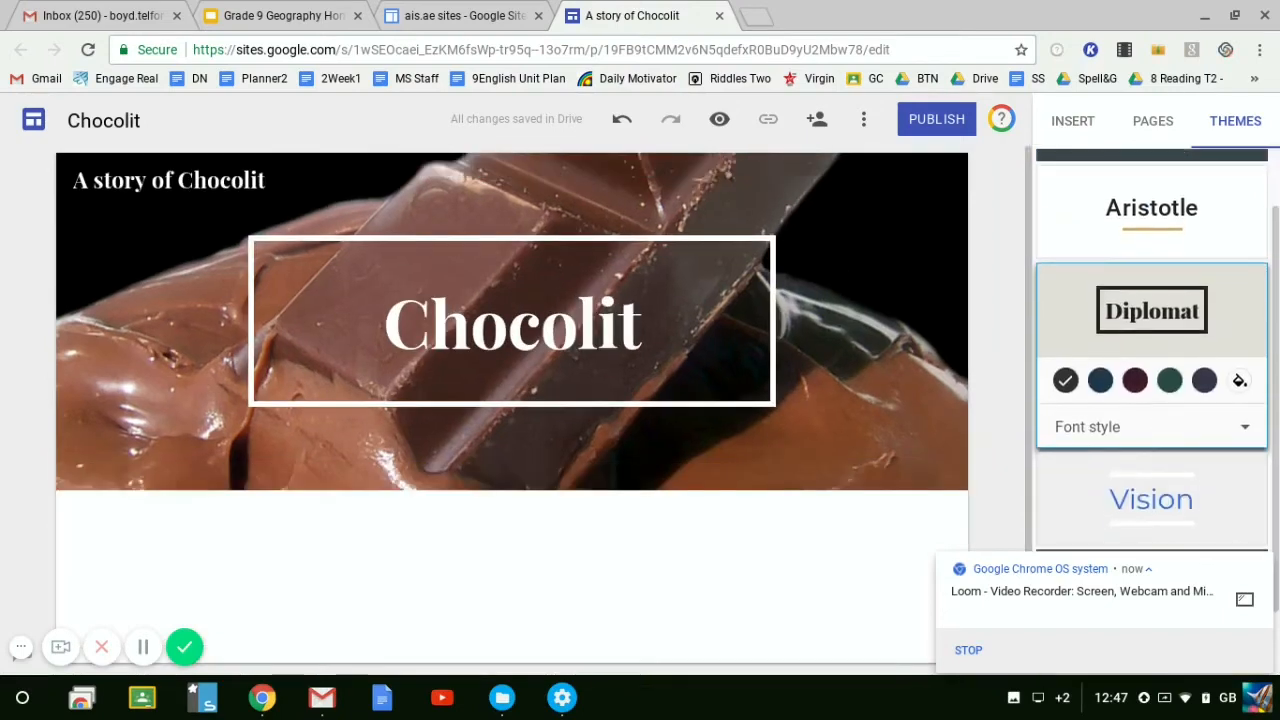
pyautogui.click(1185, 496)
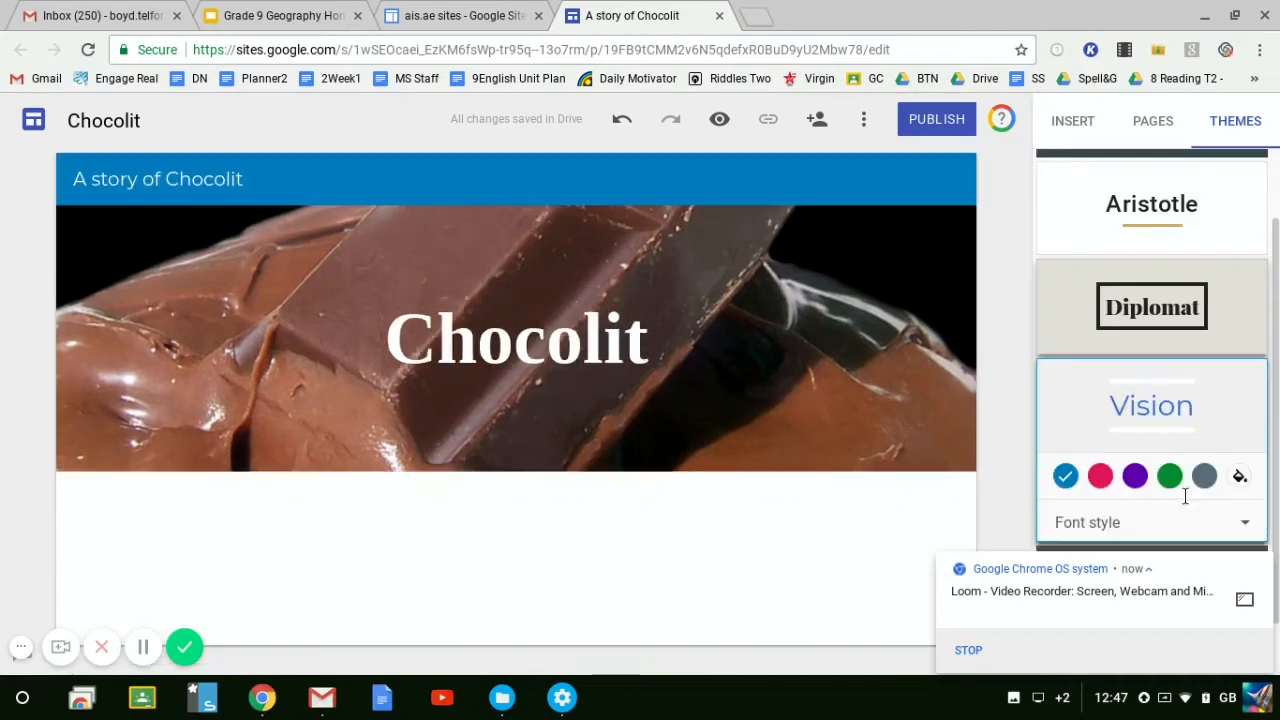
pyautogui.click(1157, 291)
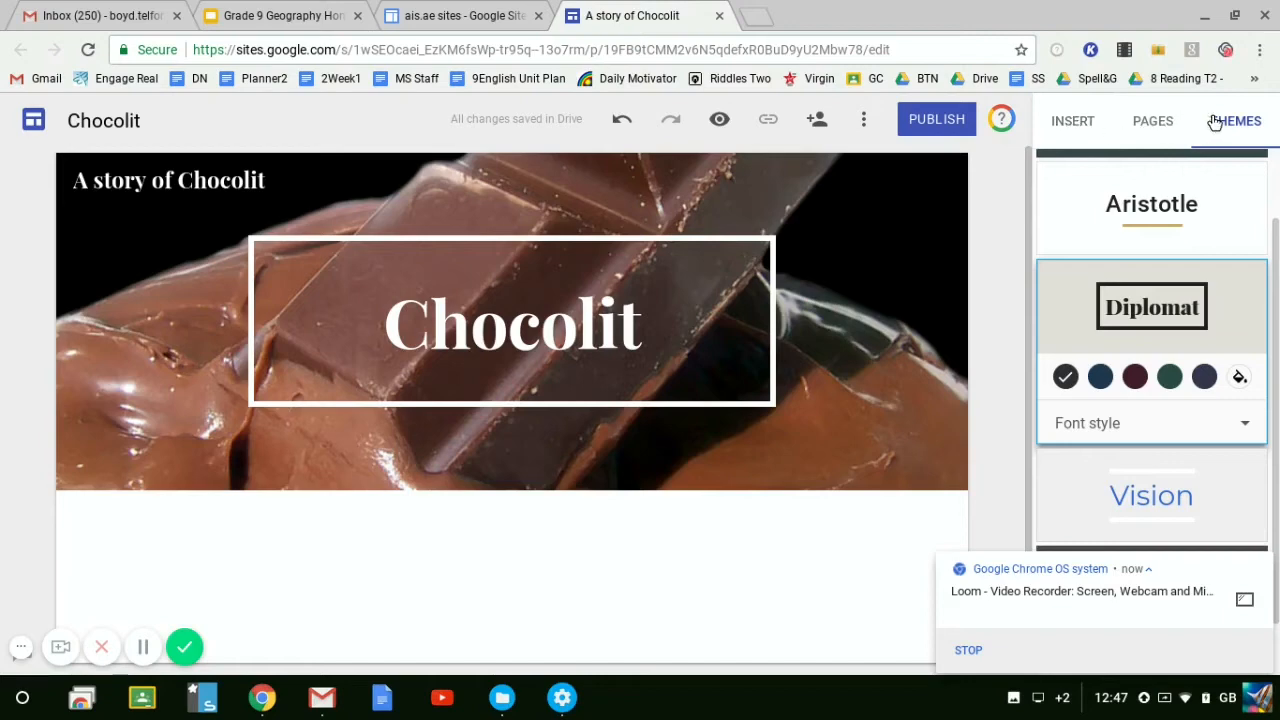
# Check the Task 4 success criteria in the Grade 9 Geography presentation, and insert a divider below the site header
pyautogui.click(1073, 121)
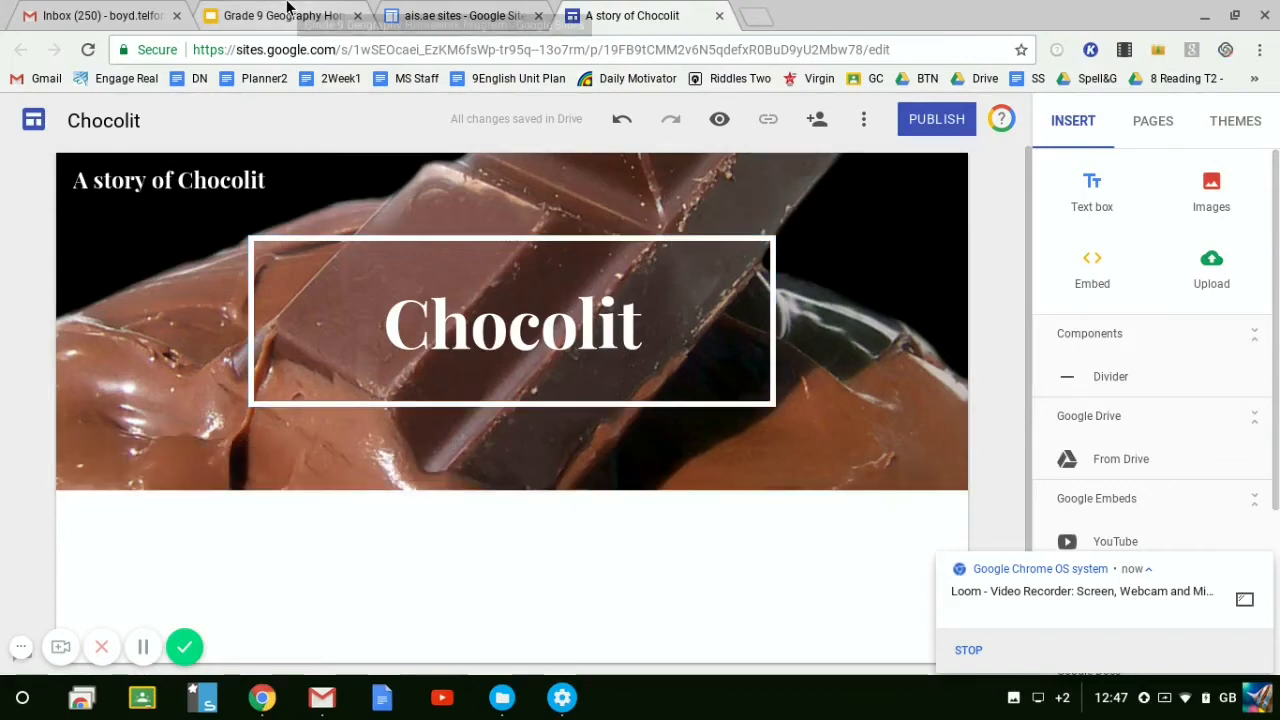
pyautogui.click(285, 15)
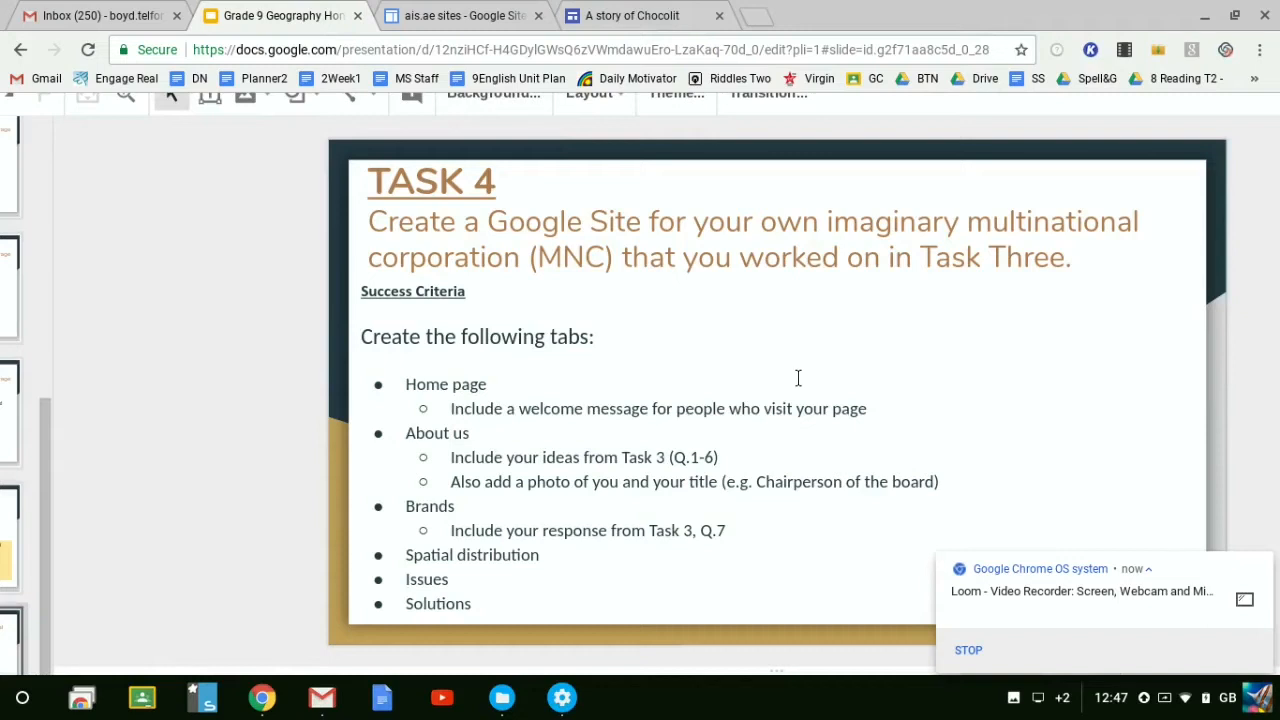
pyautogui.click(614, 12)
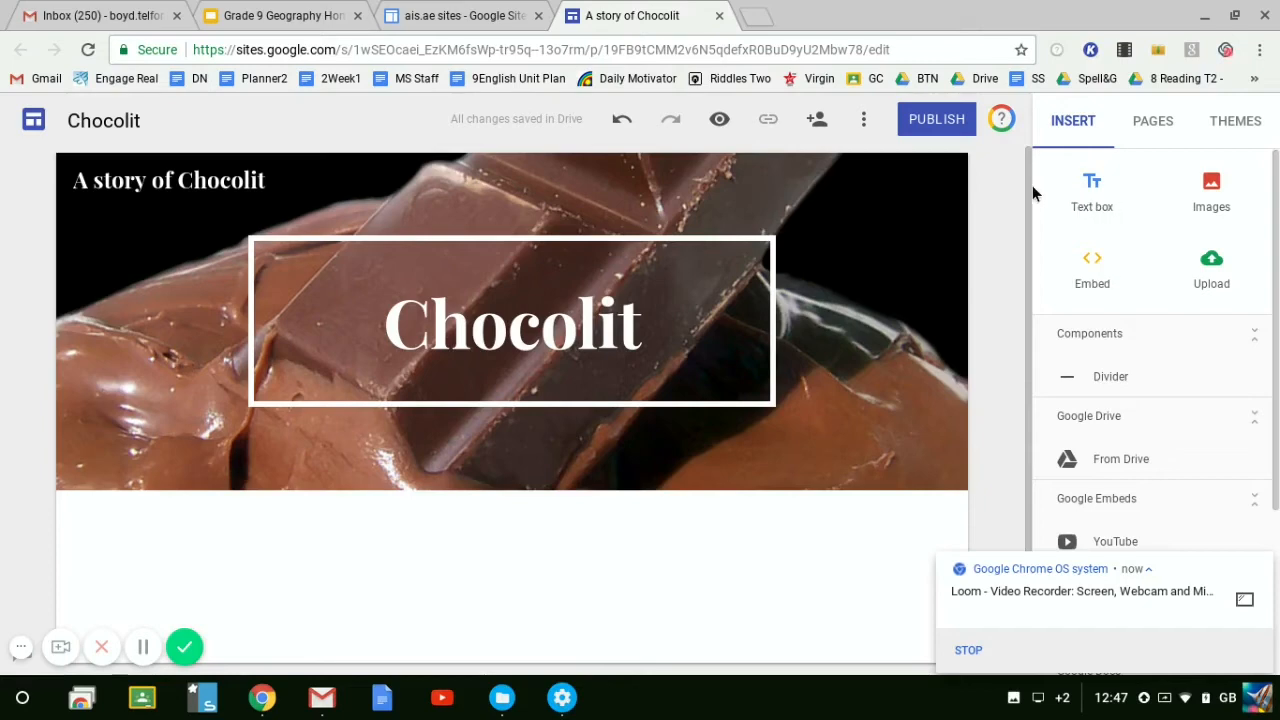
pyautogui.click(1111, 380)
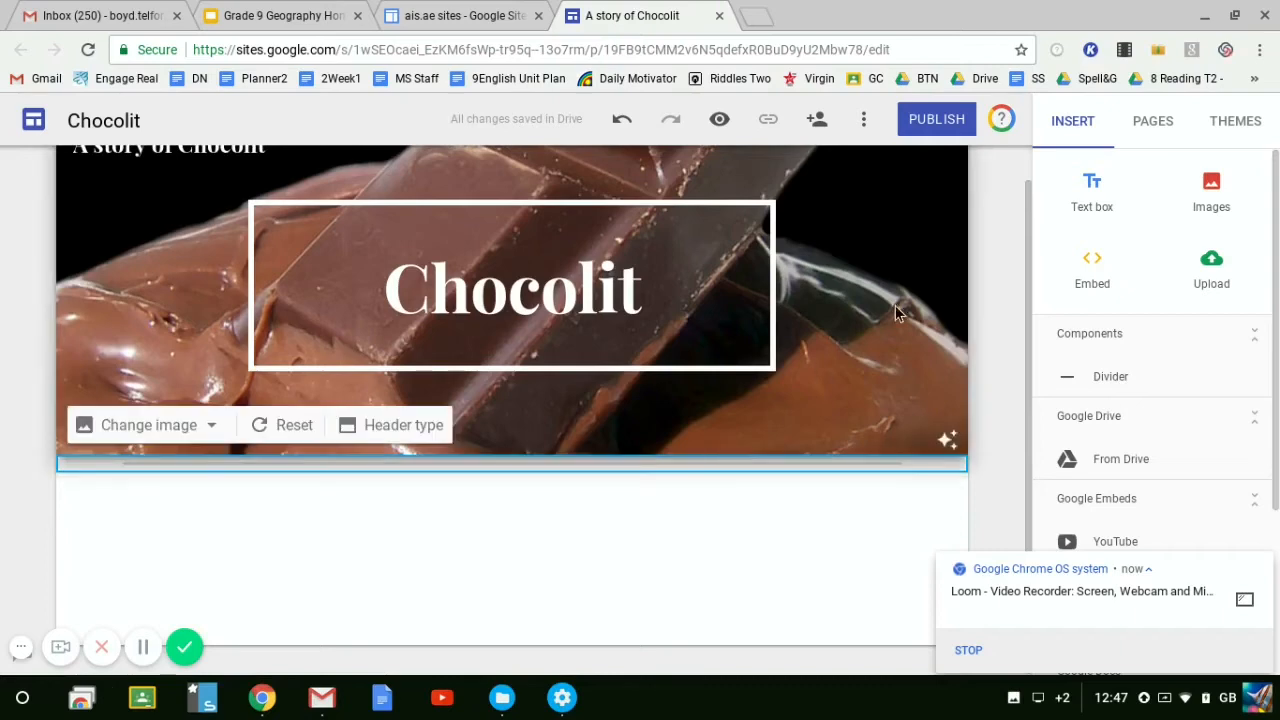
# Add a text box below the divider reading "Welcome to the Chocolit webpate. This webpage will....."
pyautogui.click(1093, 204)
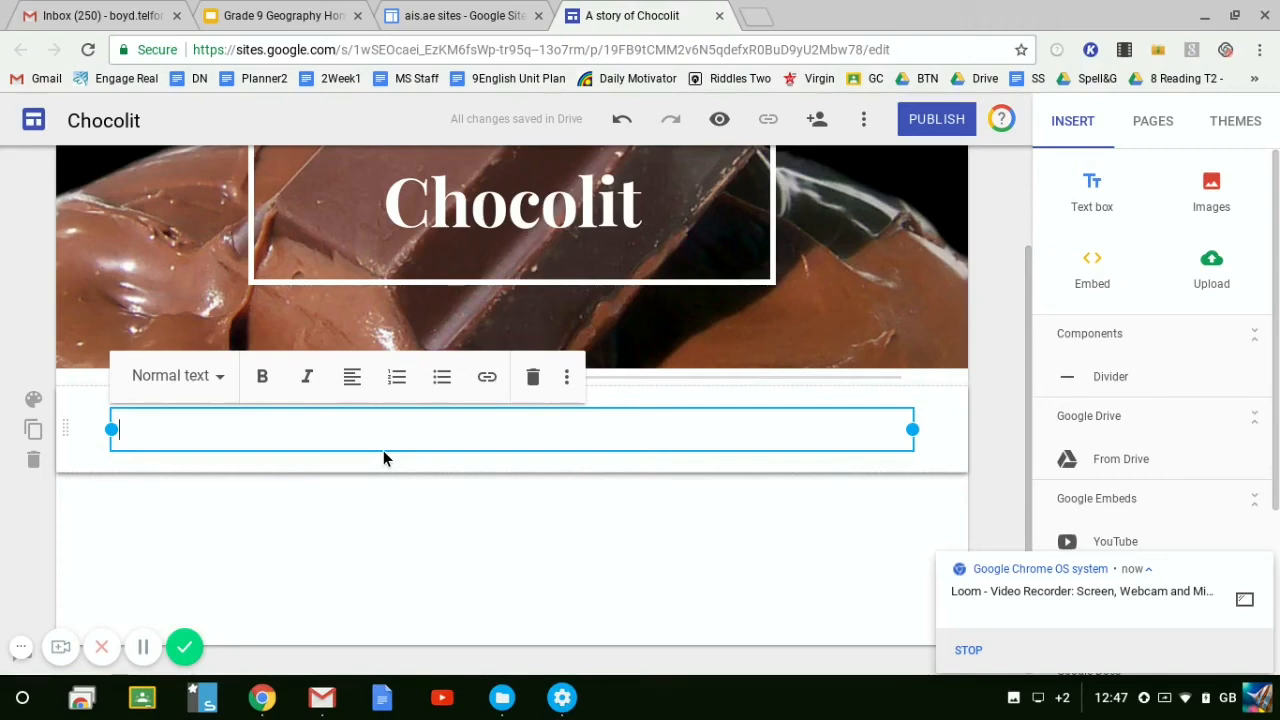
pyautogui.write('Welcome')
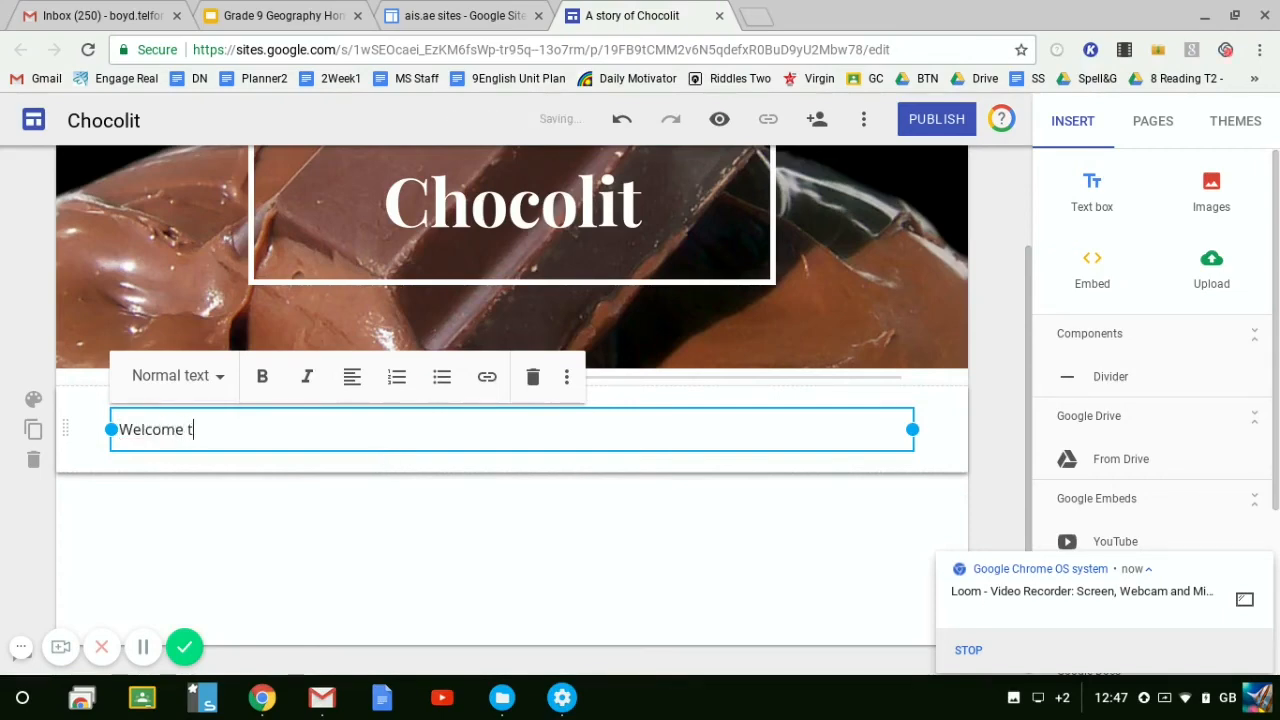
pyautogui.write(' to the Chocolit w')
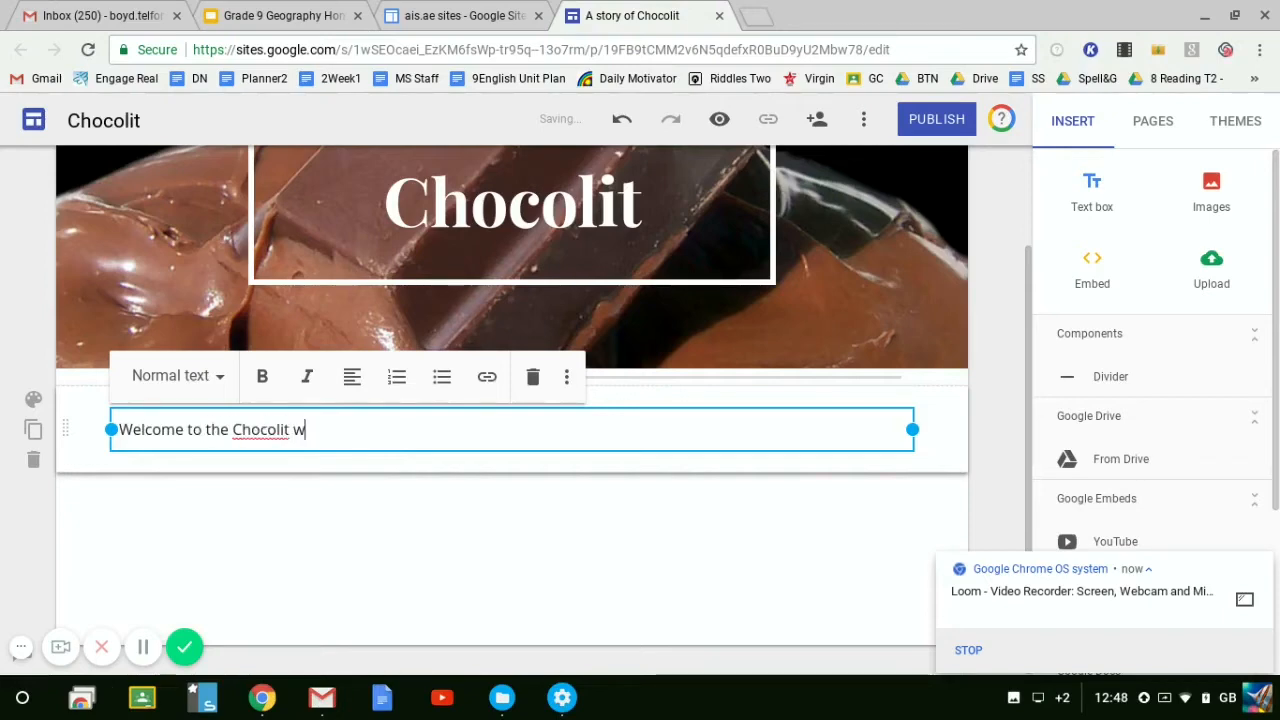
pyautogui.write('ebpate. This webpage will.....')
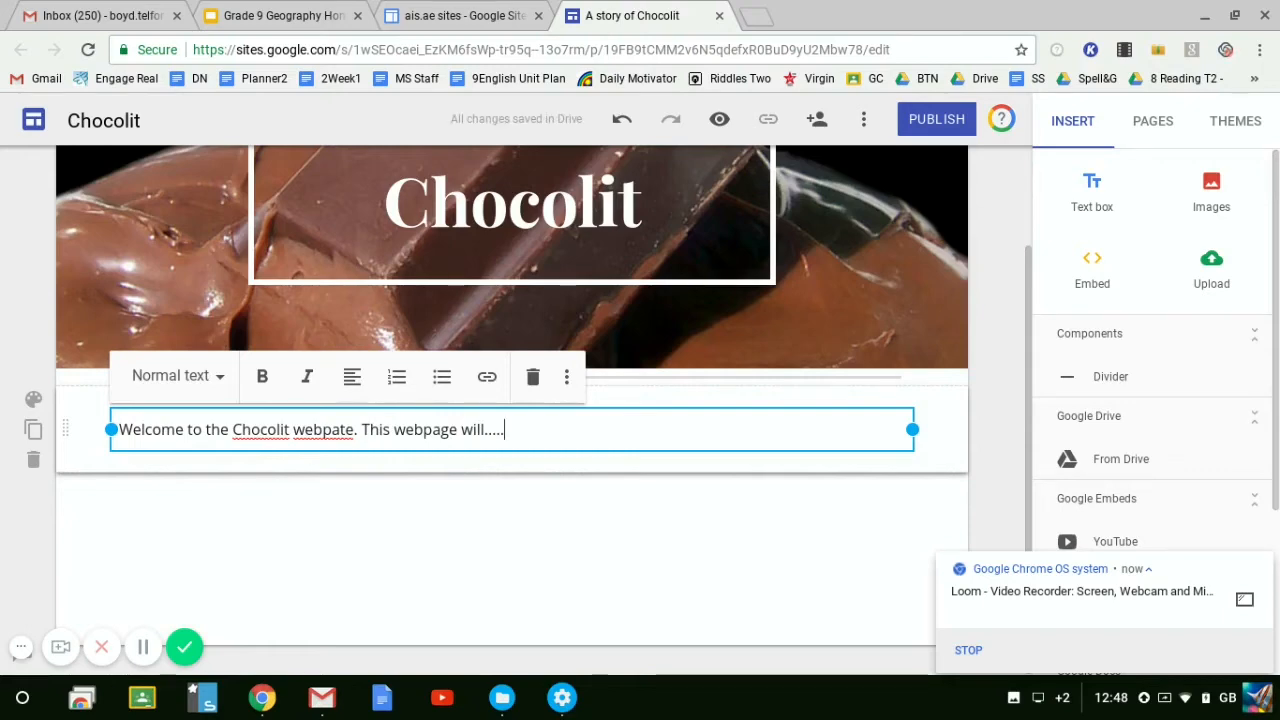
pyautogui.click(555, 530)
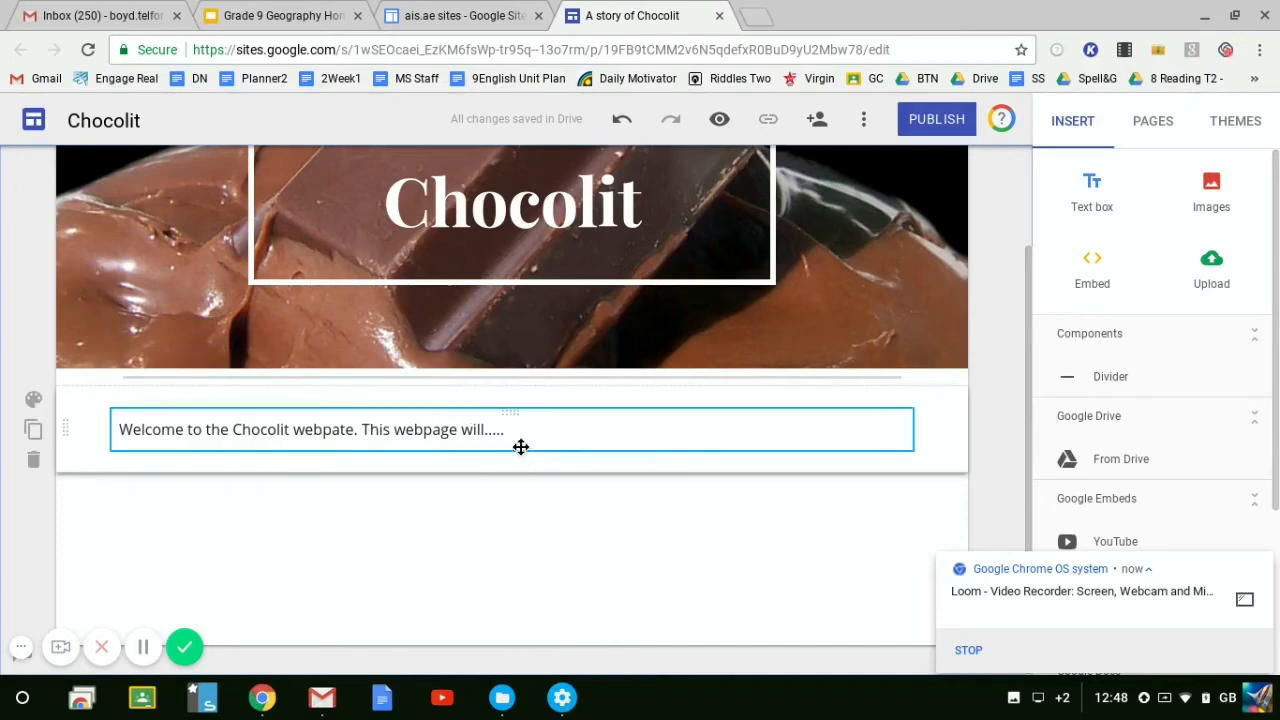
# Copy the welcome sentence and paste it nine times after the original to fill out the text box
pyautogui.moveTo(484, 438); pyautogui.dragTo(120, 434)
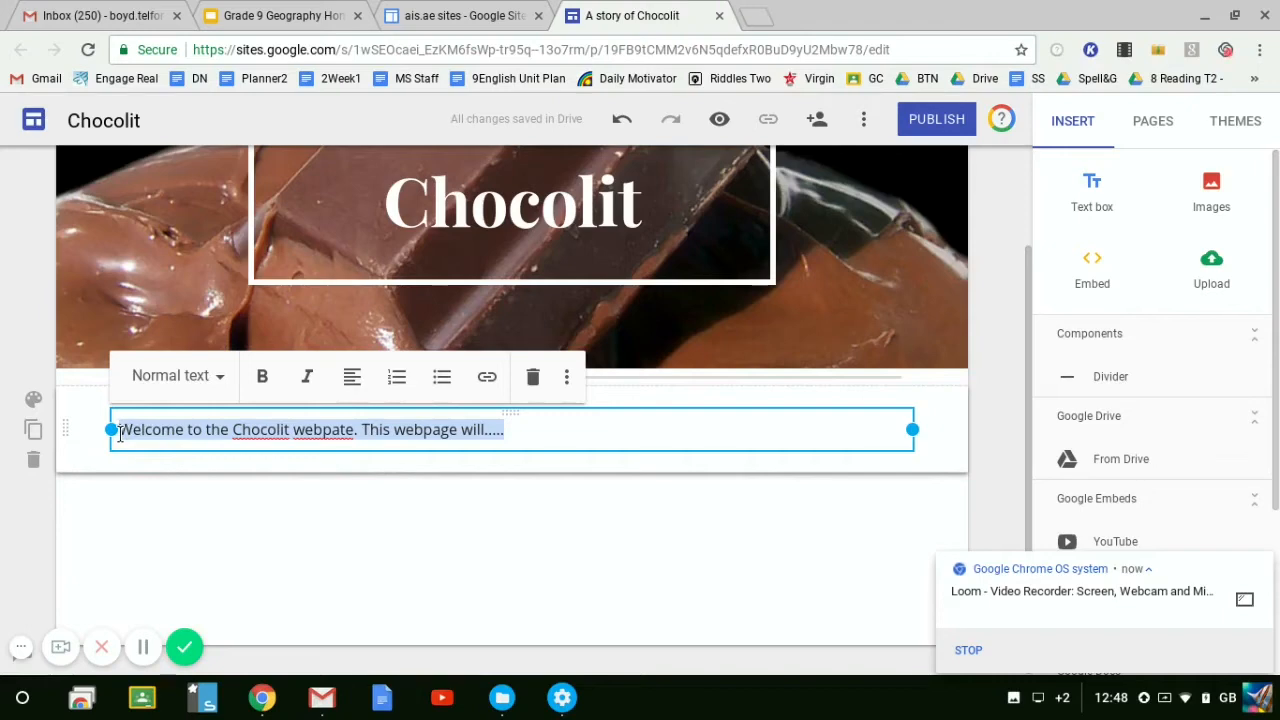
pyautogui.hotkey('ctrl', 'c')
pyautogui.press('Right')
pyautogui.hotkey('ctrl', 'v')
pyautogui.hotkey('ctrl', 'v')
pyautogui.hotkey('ctrl', 'v')
pyautogui.hotkey('ctrl', 'v')
pyautogui.hotkey('ctrl', 'v')
pyautogui.hotkey('ctrl', 'v')
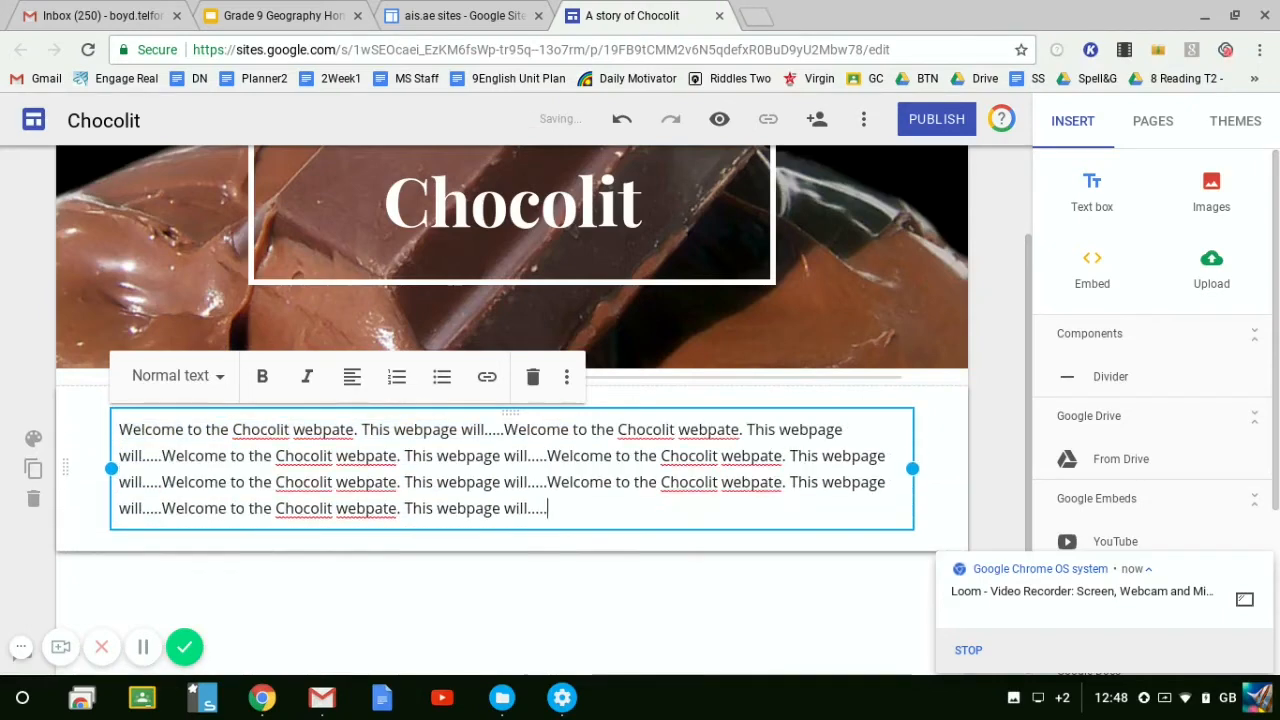
pyautogui.hotkey('ctrl', 'v')
pyautogui.hotkey('ctrl', 'v')
pyautogui.hotkey('ctrl', 'v')
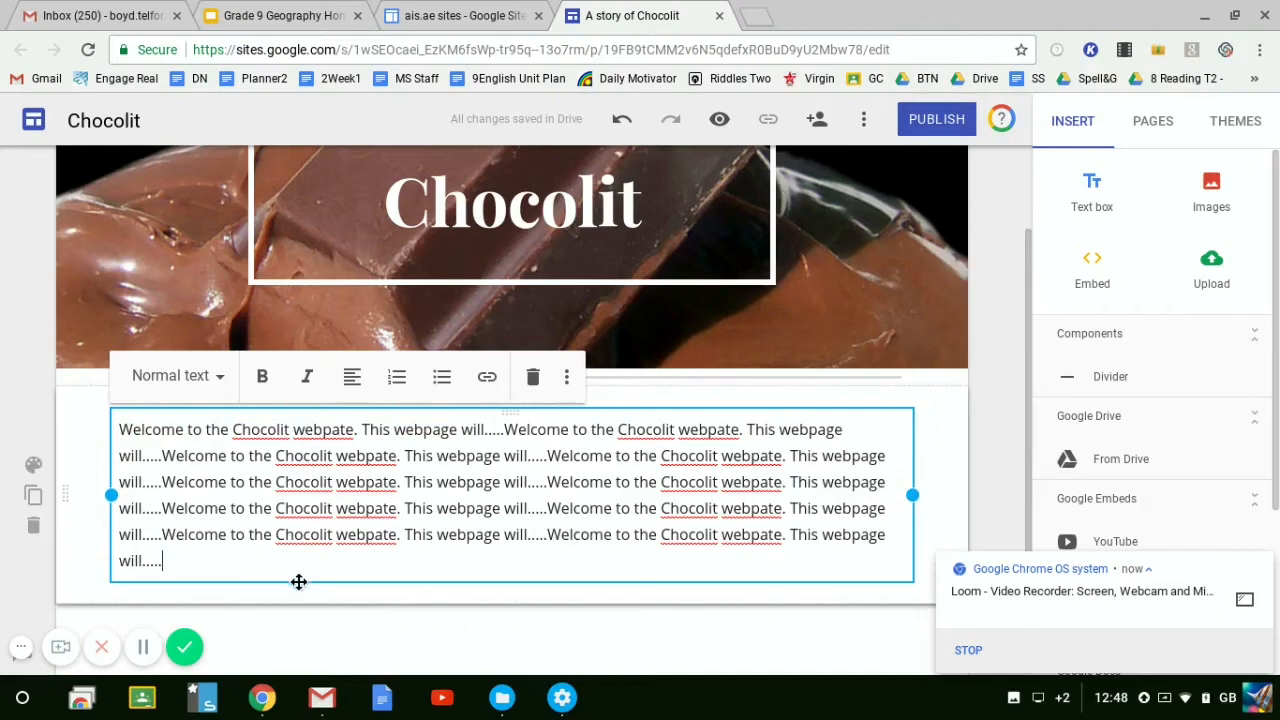
pyautogui.click(250, 627)
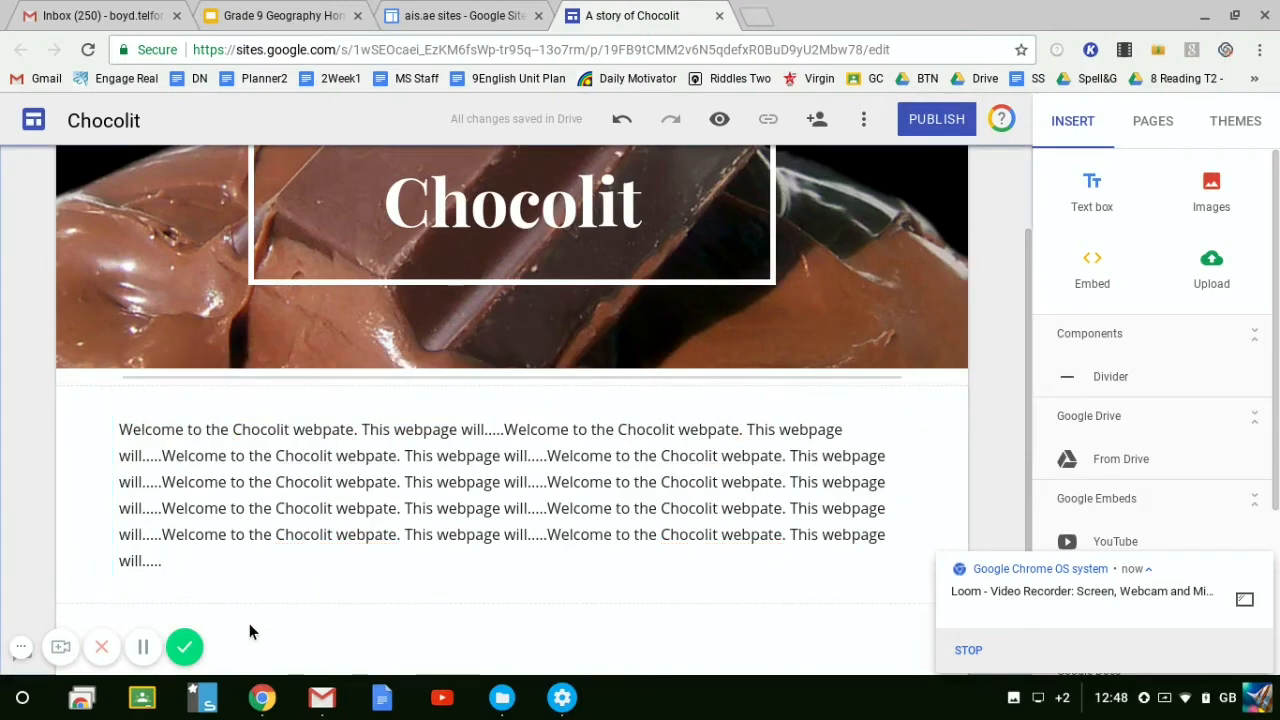
# Try the Emphasis 1 background on the welcome text section, and set it to Emphasis 2
pyautogui.scroll(-1, 150, 450)
pyautogui.click(136, 399)
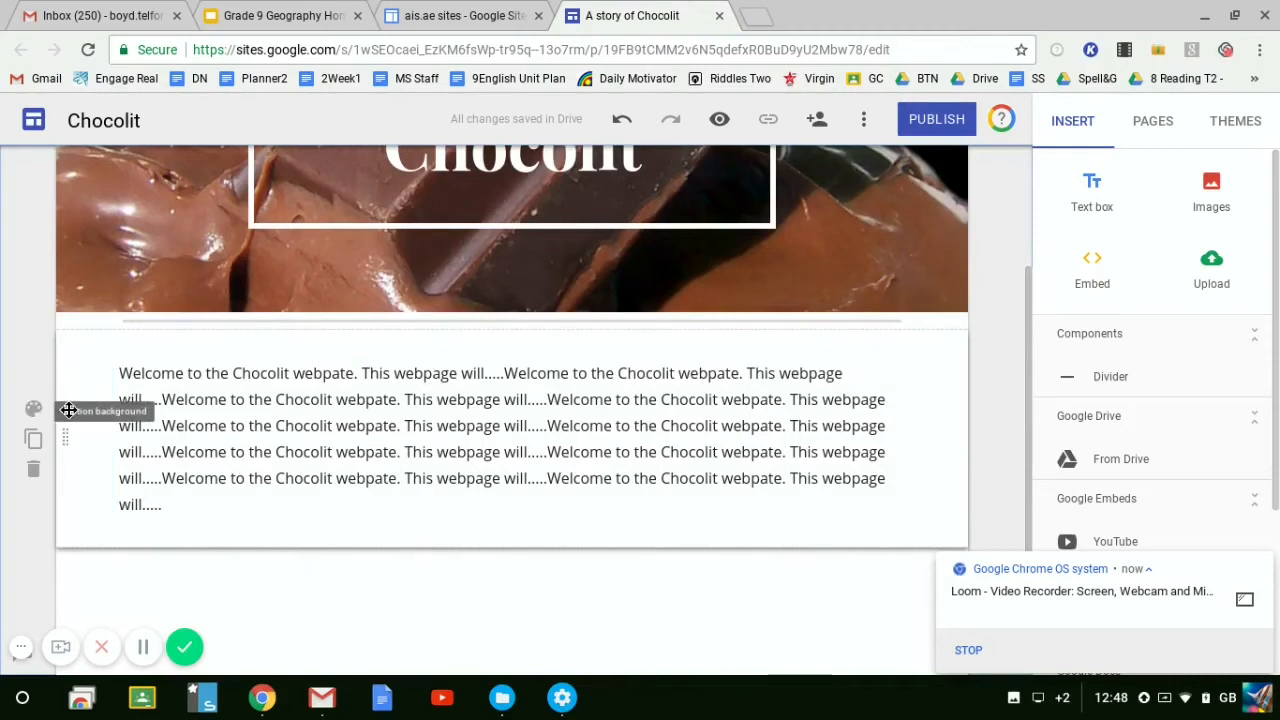
pyautogui.click(34, 411)
pyautogui.click(140, 438)
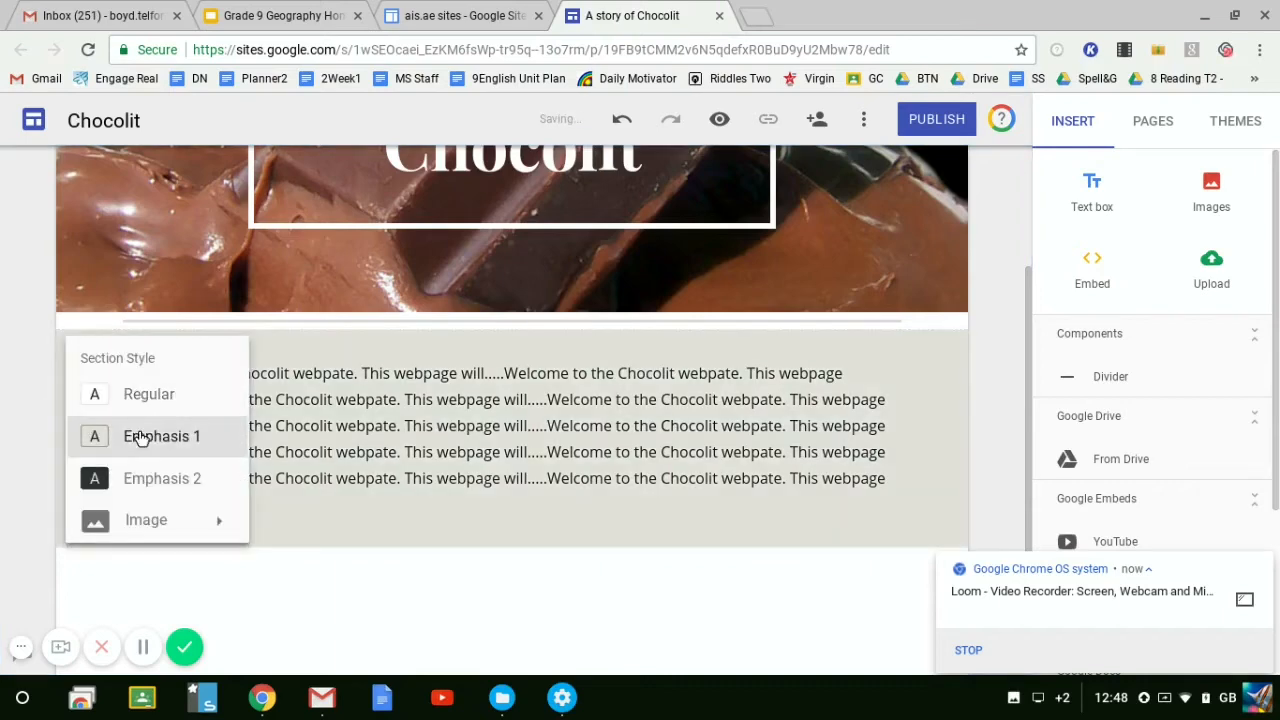
pyautogui.click(162, 481)
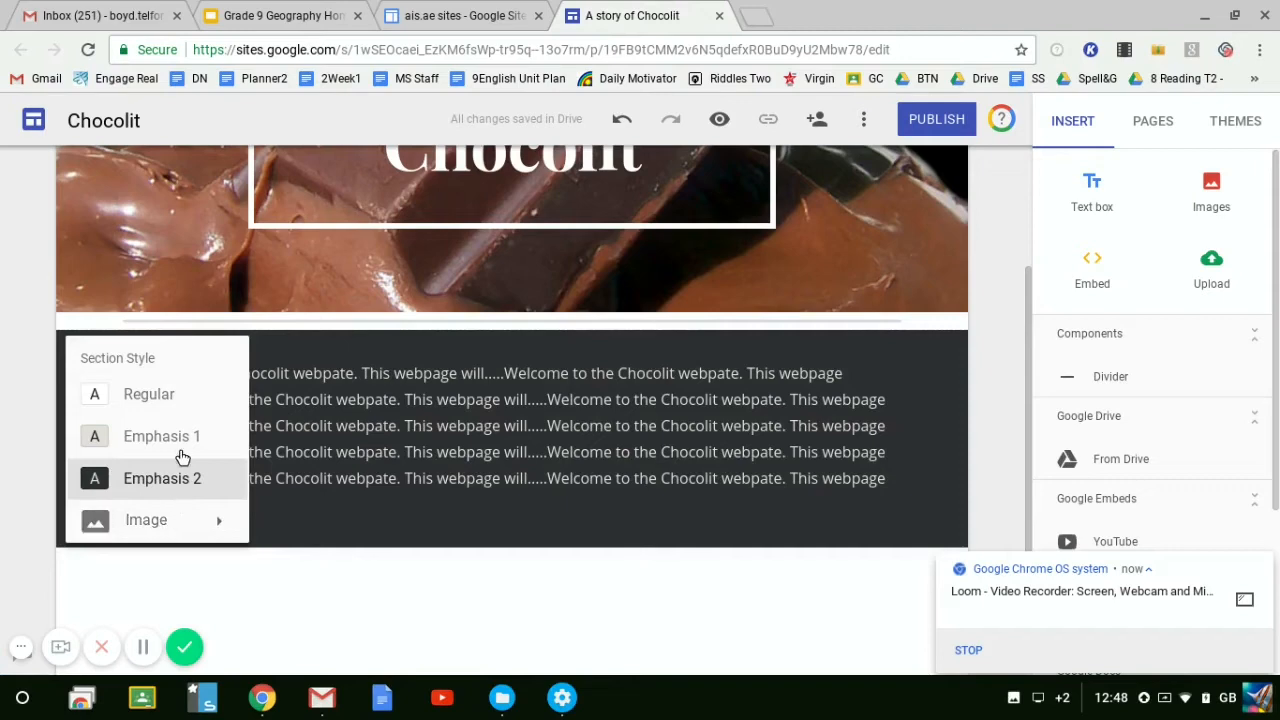
pyautogui.click(389, 565)
# Delete the welcome text section below the divider
pyautogui.moveTo(74, 406)
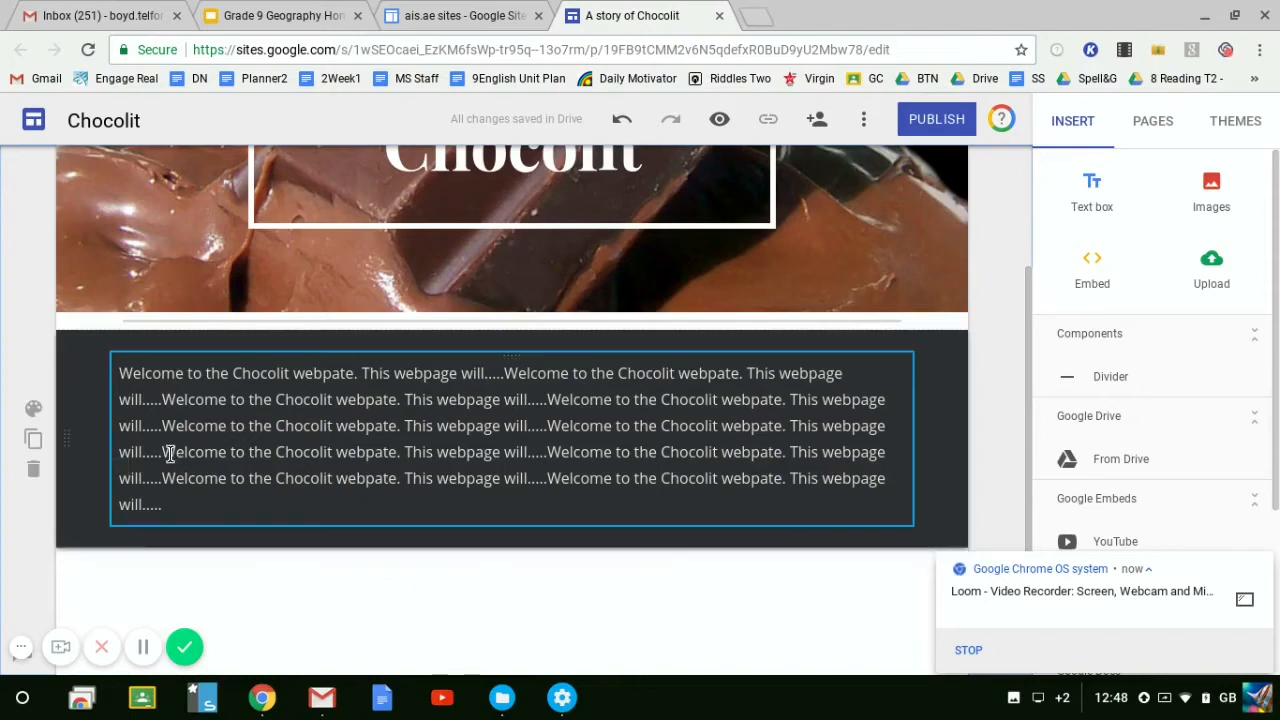
pyautogui.click(34, 471)
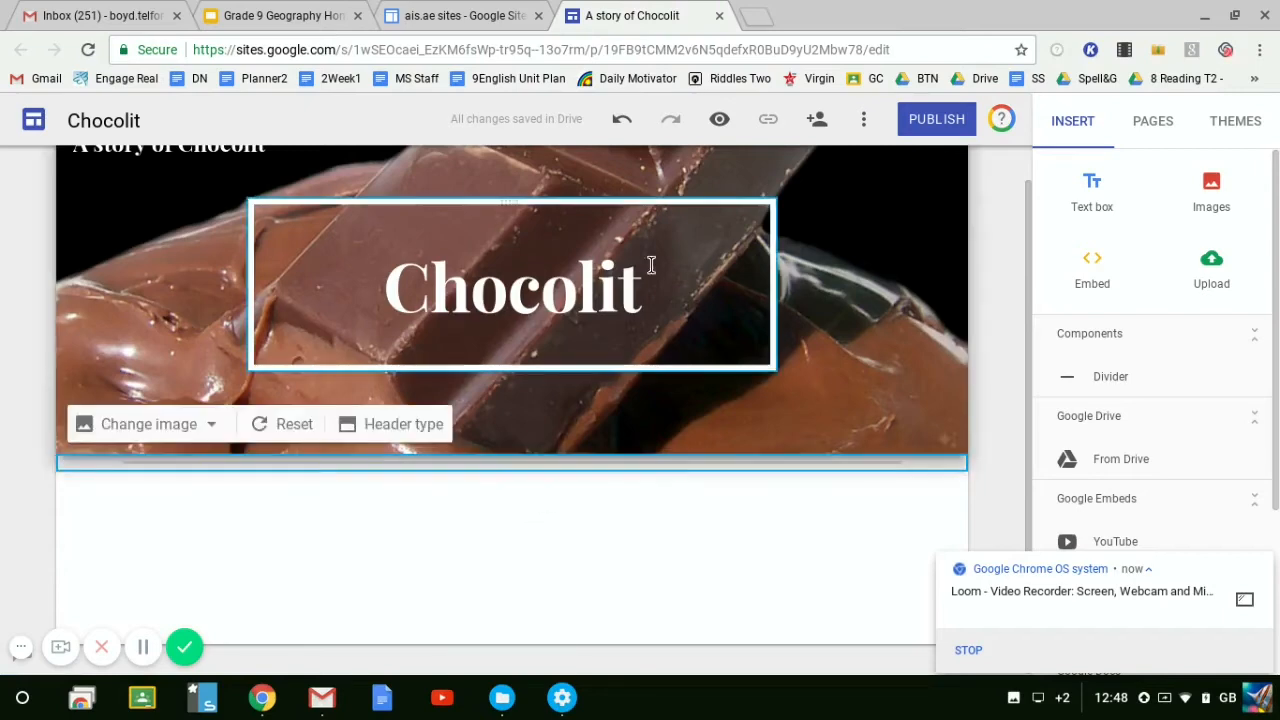
# Undo the deletion of the welcome text section and review the restored page
pyautogui.click(620, 128)
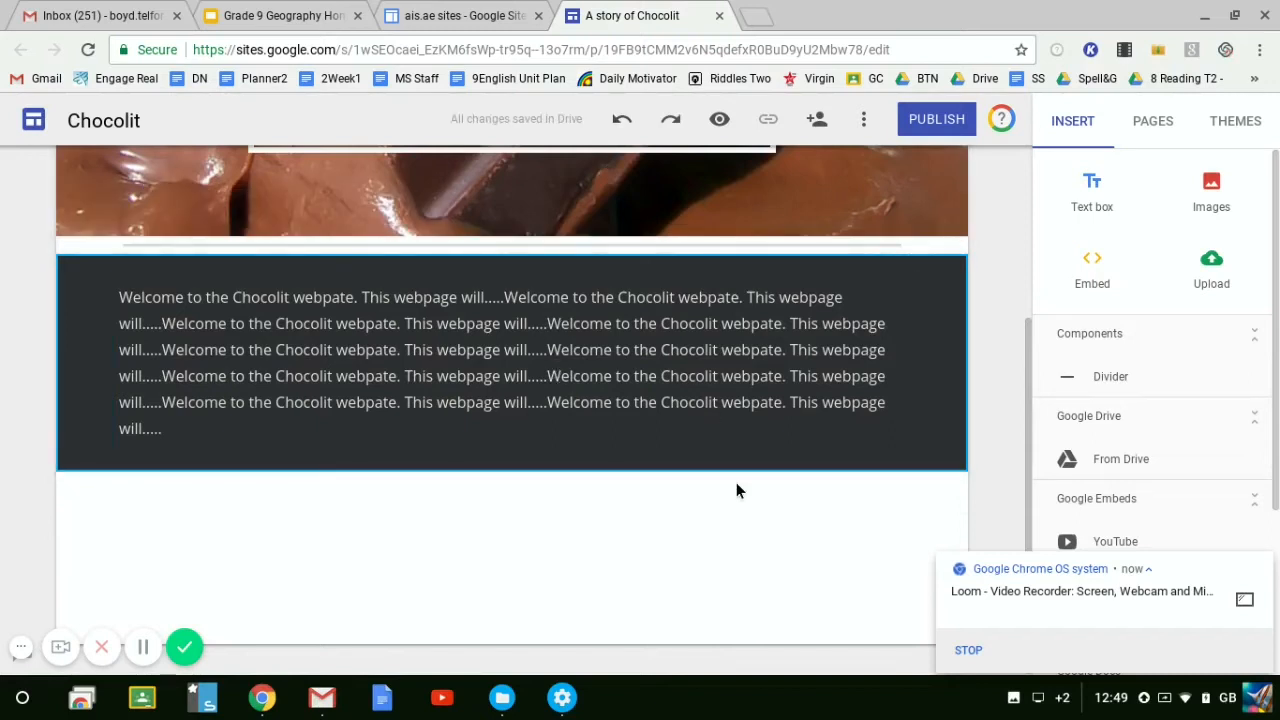
pyautogui.scroll(2, 736, 490)
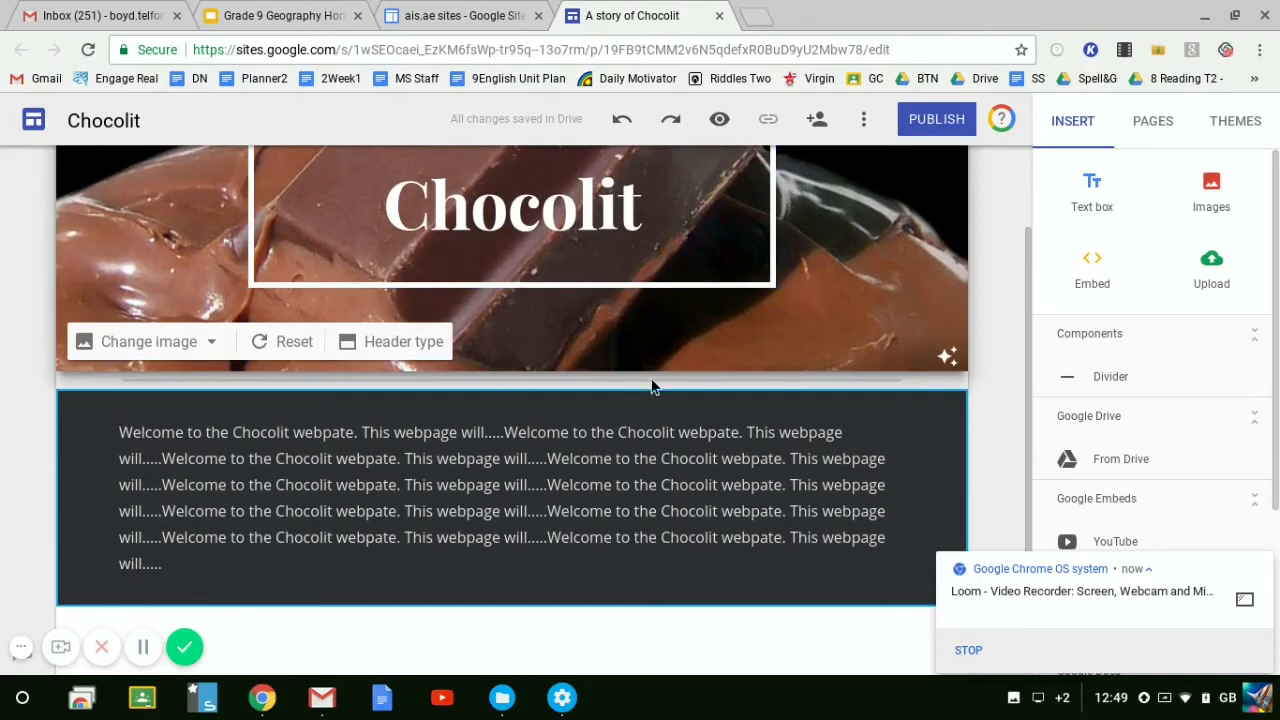
pyautogui.scroll(2, 870, 287)
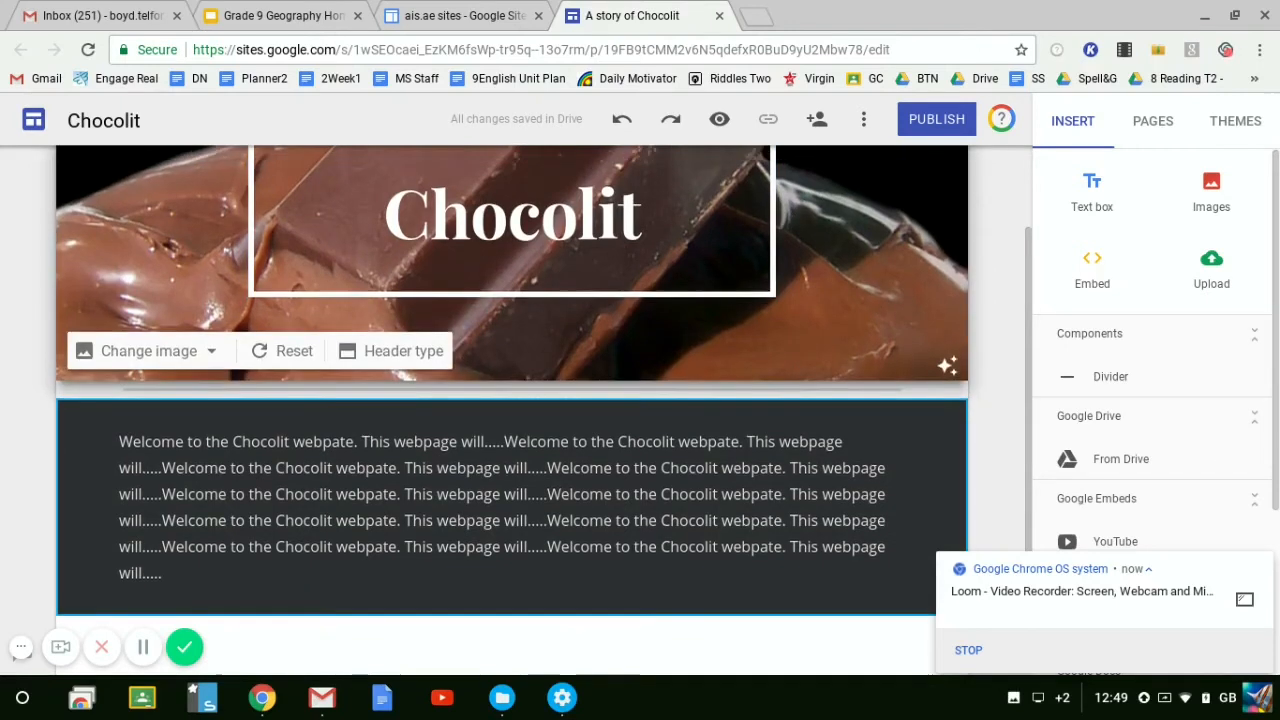
pyautogui.scroll(-3, 870, 287)
pyautogui.scroll(3, 540, 300)
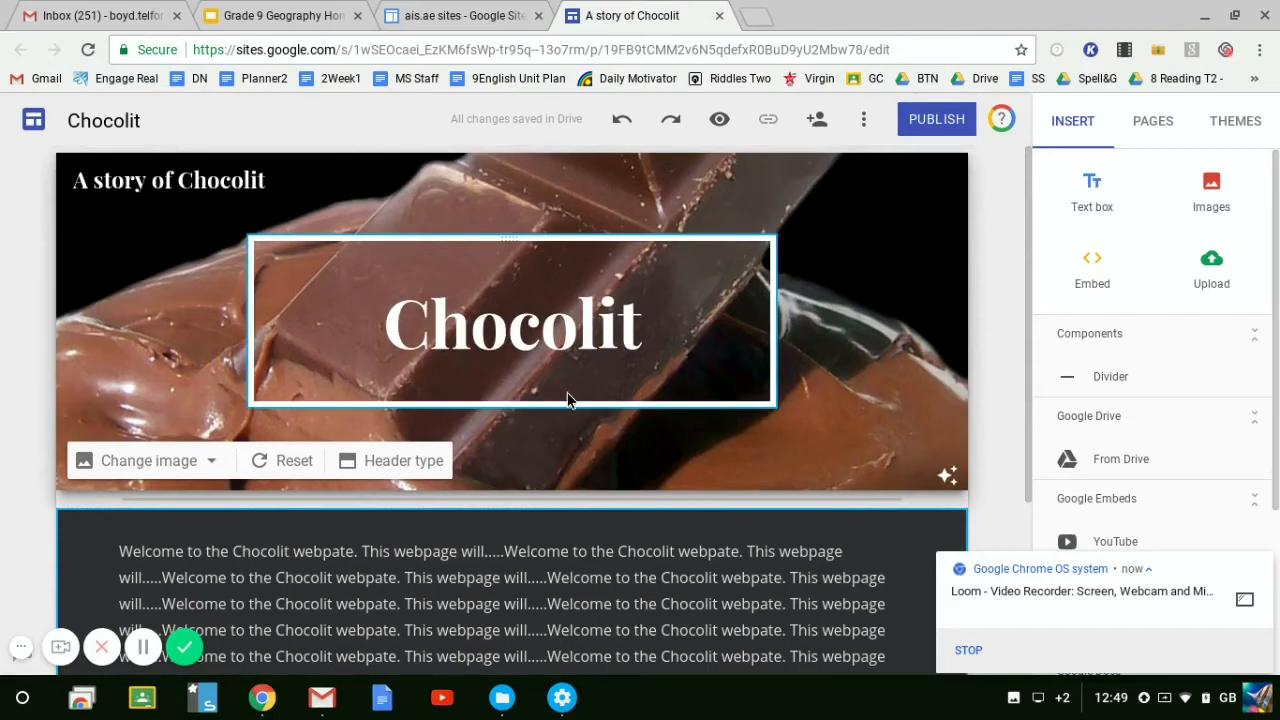
pyautogui.scroll(-3, 567, 399)
pyautogui.scroll(-1, 615, 640)
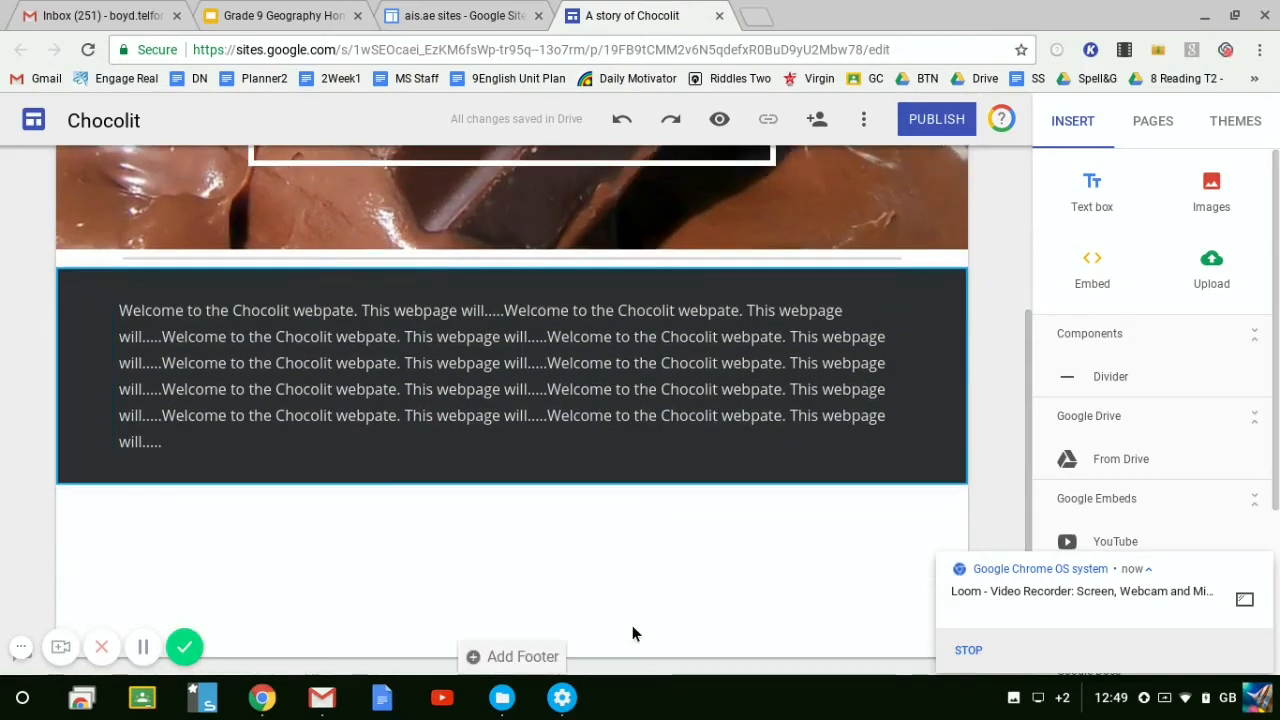
pyautogui.scroll(2, 191, 517)
pyautogui.scroll(-2, 191, 517)
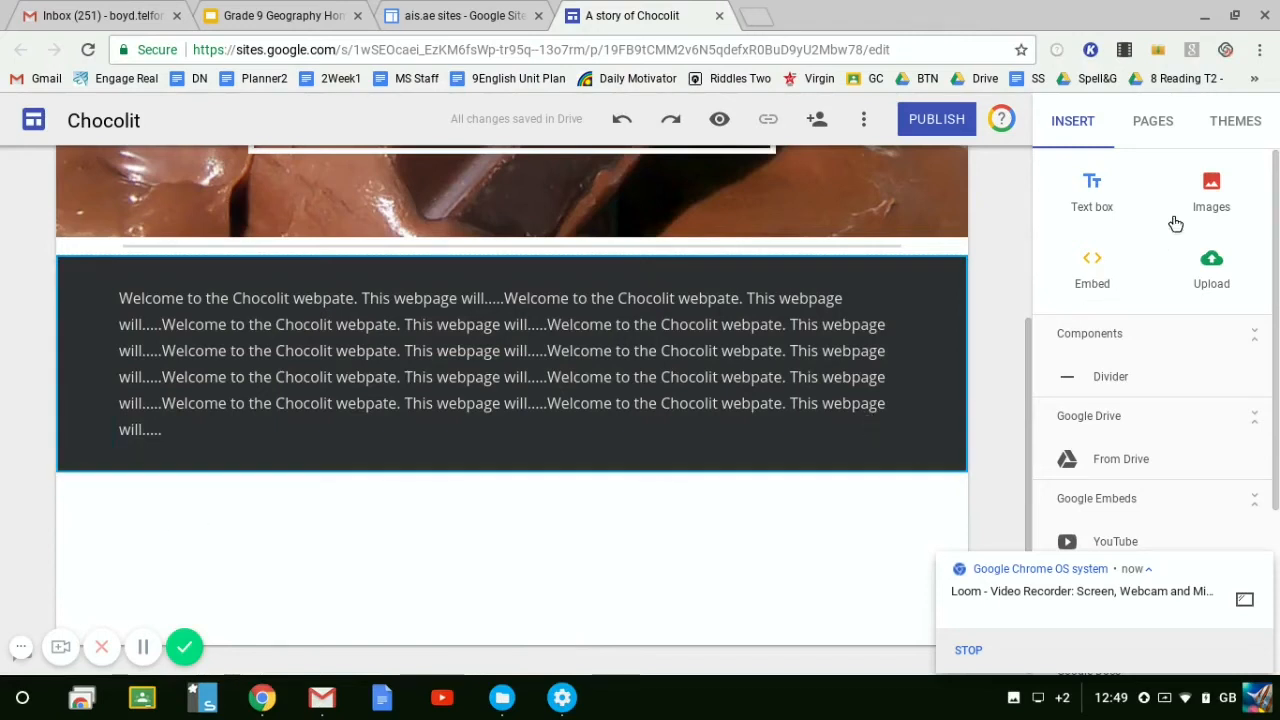
# Search for images of "Cacao beans" and insert the photo of beans drying outdoors in front of trees below the welcome text
pyautogui.click(1211, 192)
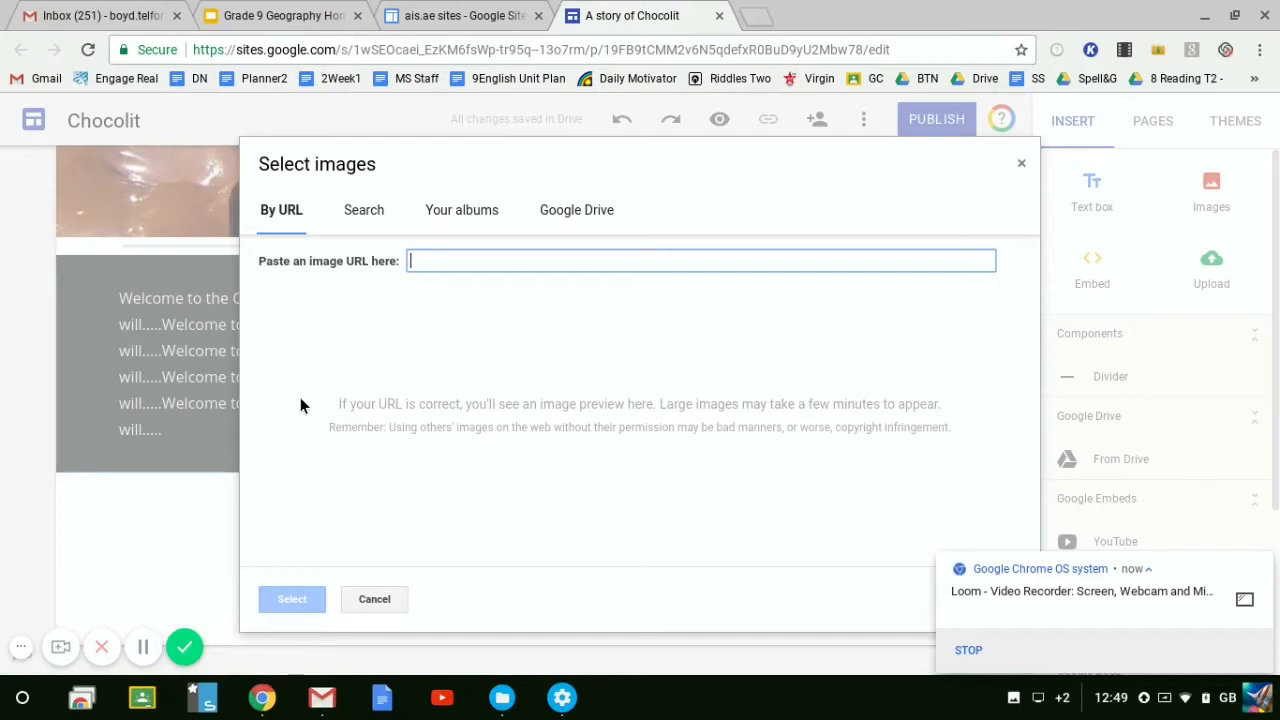
pyautogui.click(363, 214)
pyautogui.write('Cacao bean')
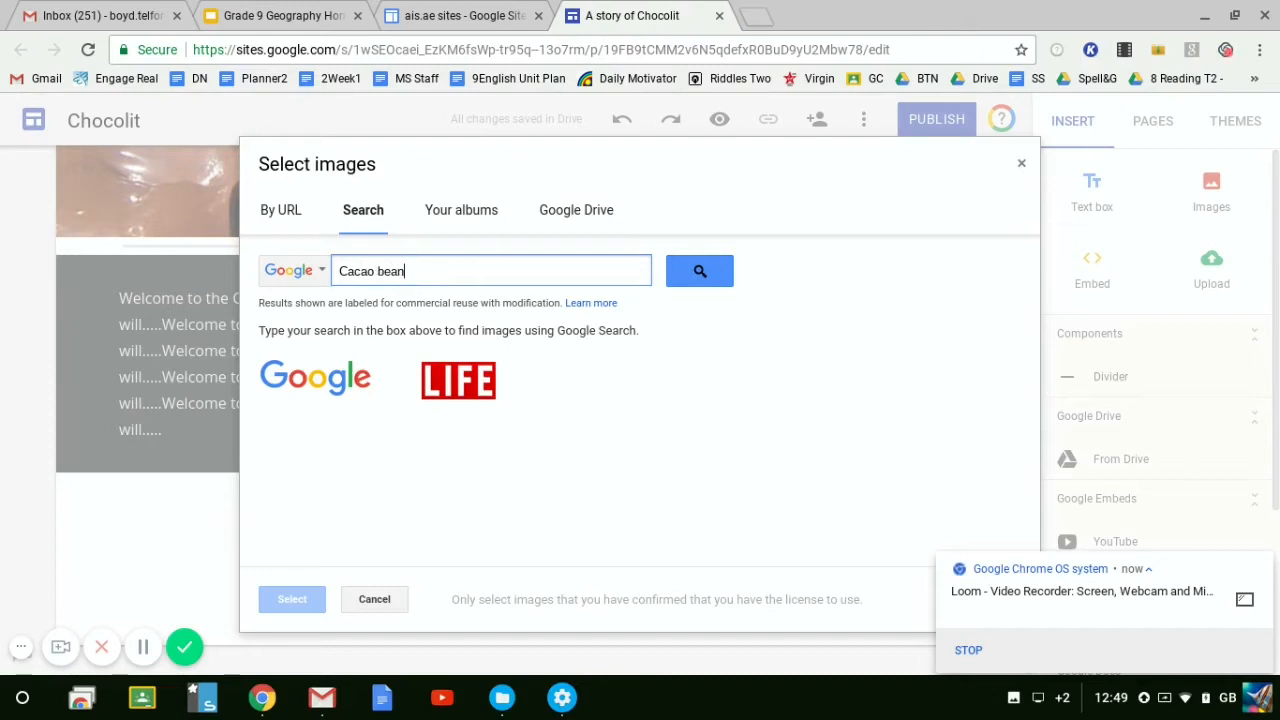
pyautogui.click(688, 287)
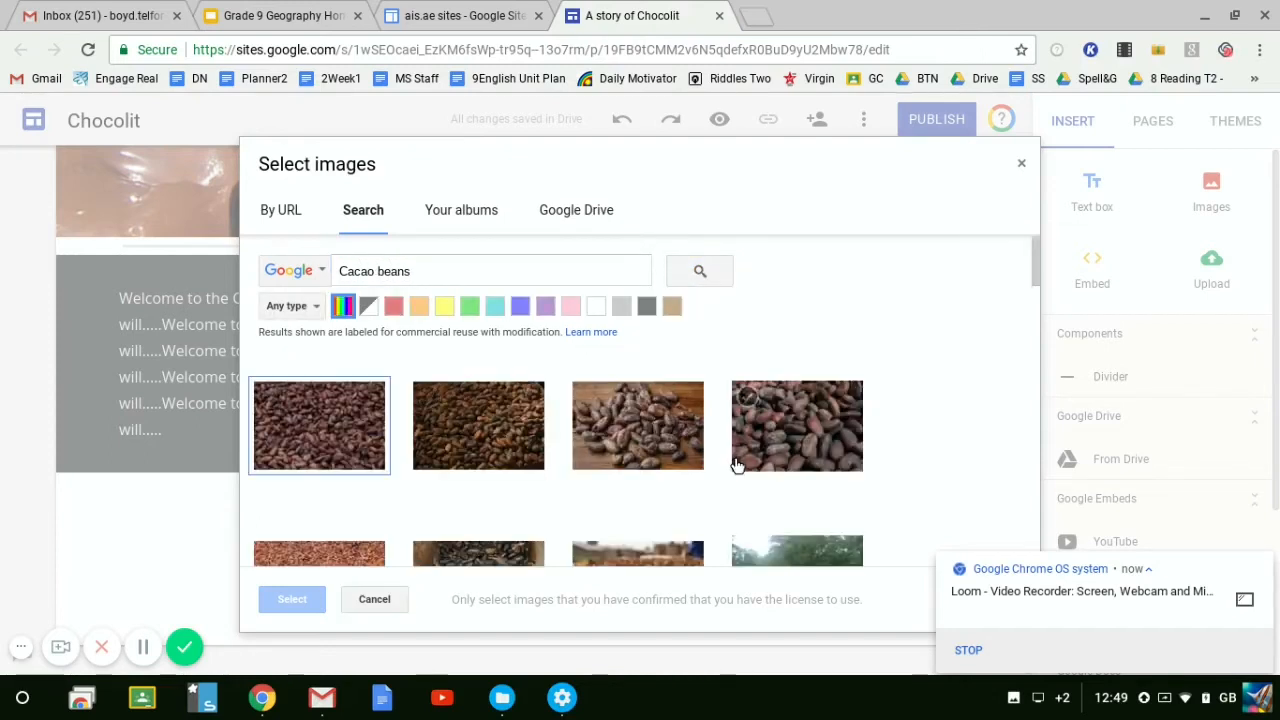
pyautogui.scroll(-5, 737, 466)
pyautogui.scroll(10, 737, 500)
pyautogui.scroll(-3, 737, 537)
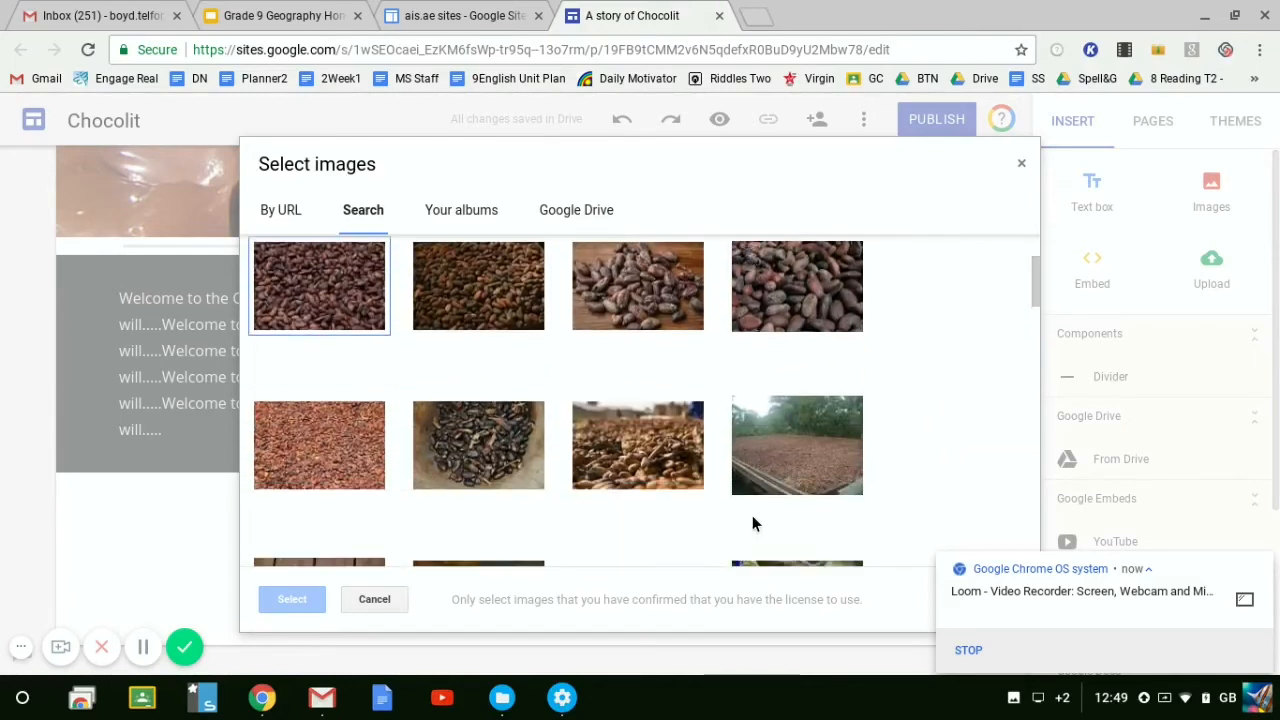
pyautogui.click(772, 488)
pyautogui.scroll(-1, 957, 399)
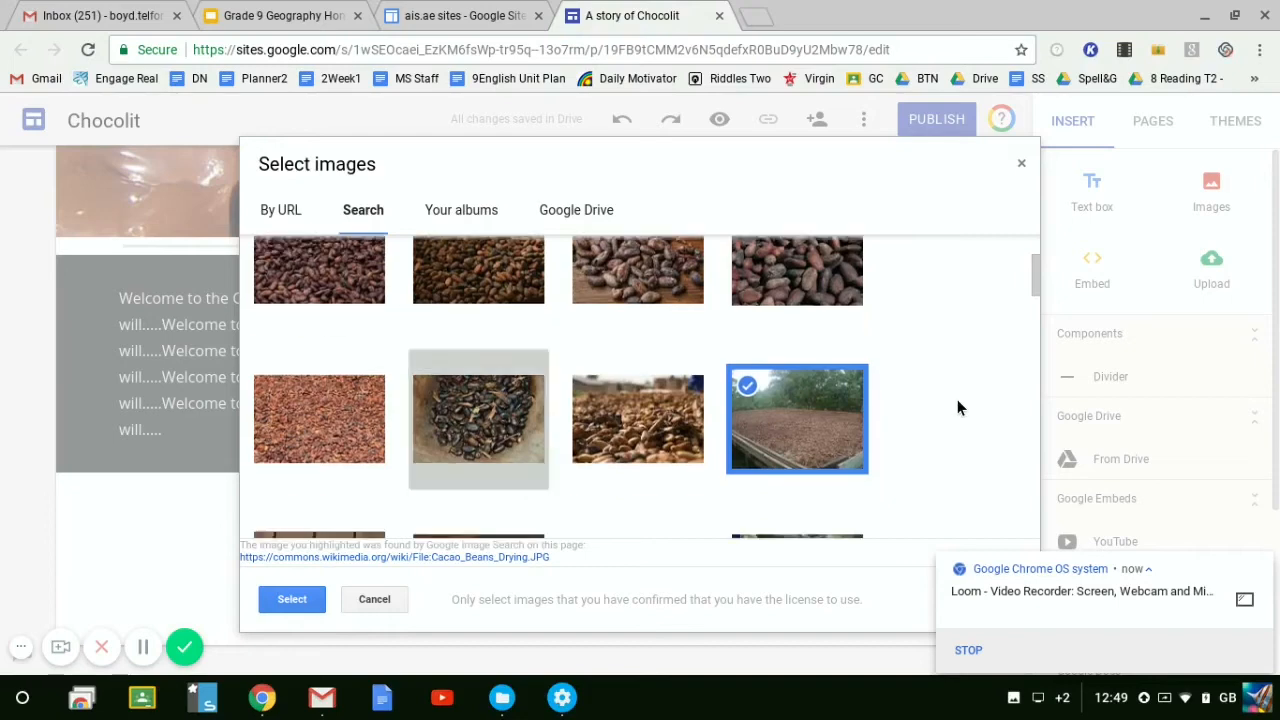
pyautogui.click(286, 610)
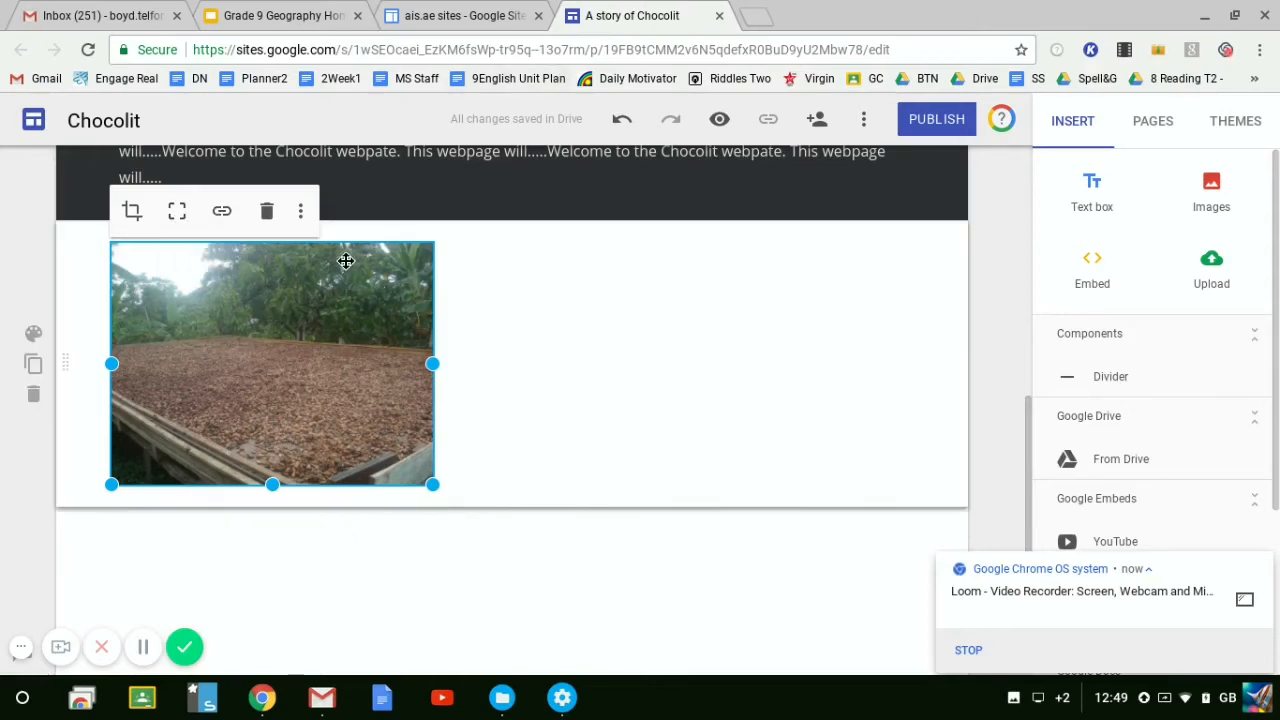
# Add the caption "Cocao beans before production." to the drying beans photo
pyautogui.click(300, 212)
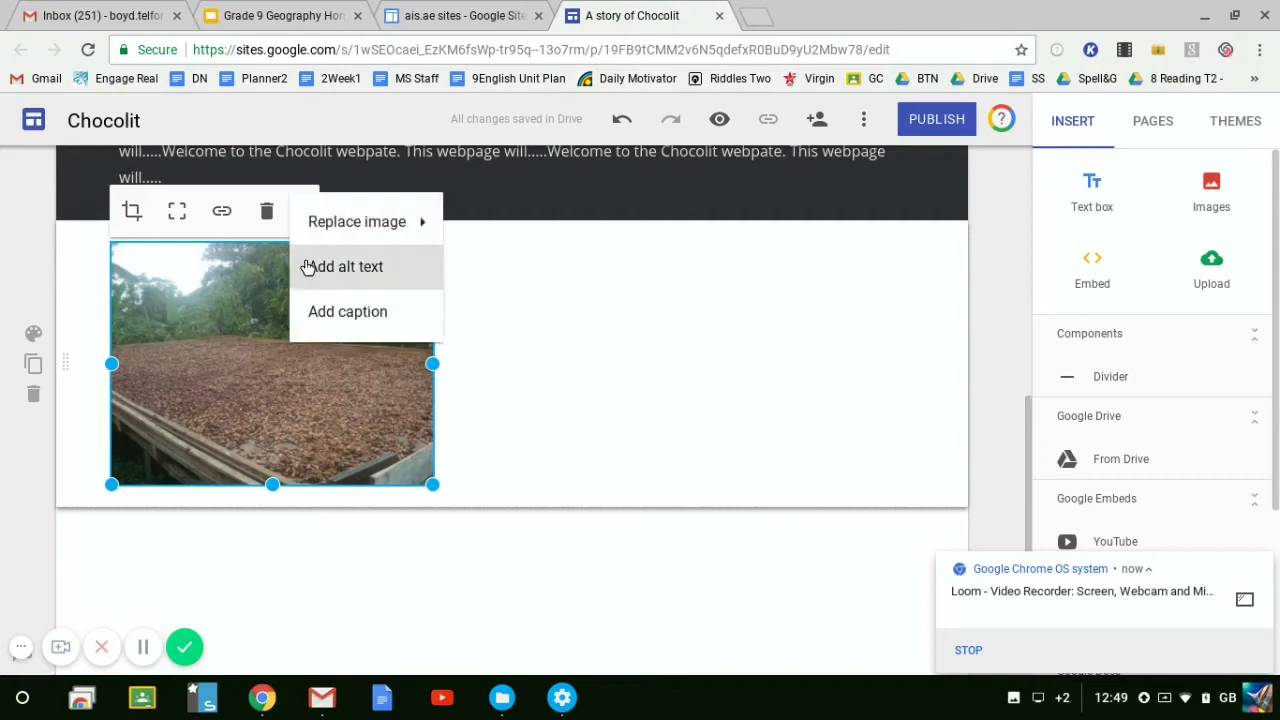
pyautogui.click(340, 311)
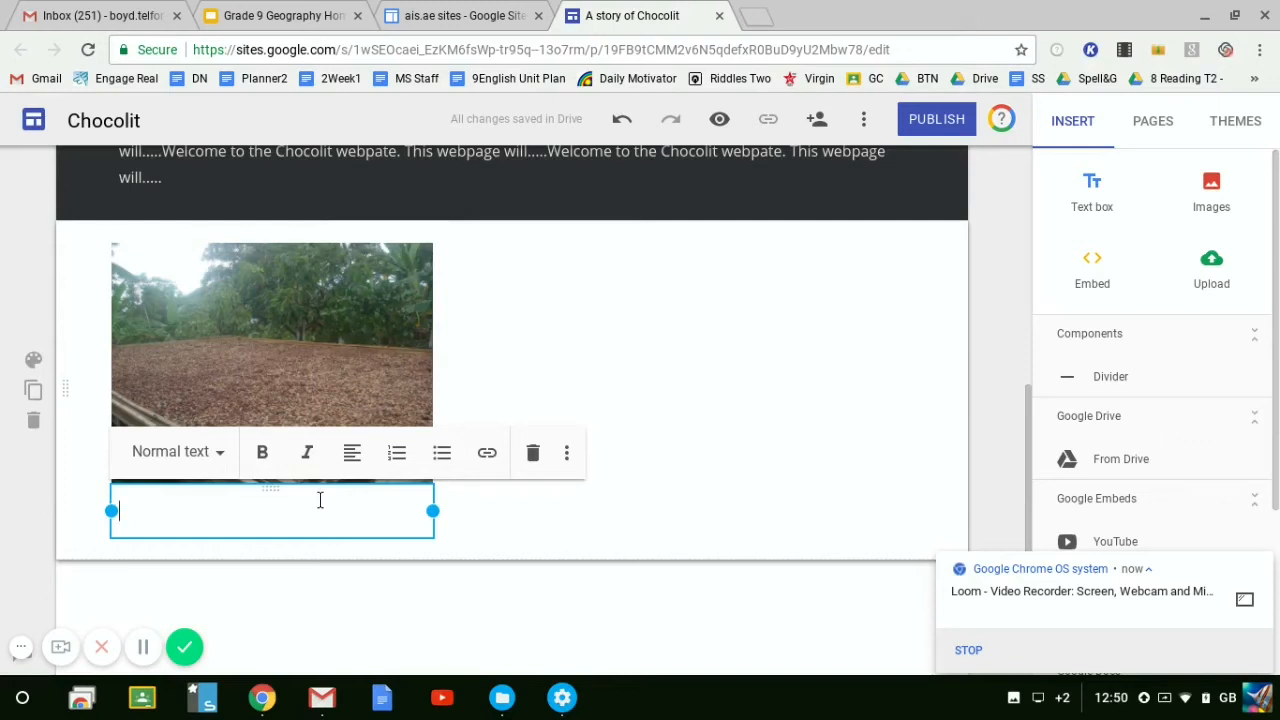
pyautogui.write('Co')
pyautogui.press('BackSpace')
pyautogui.write('cao beans ')
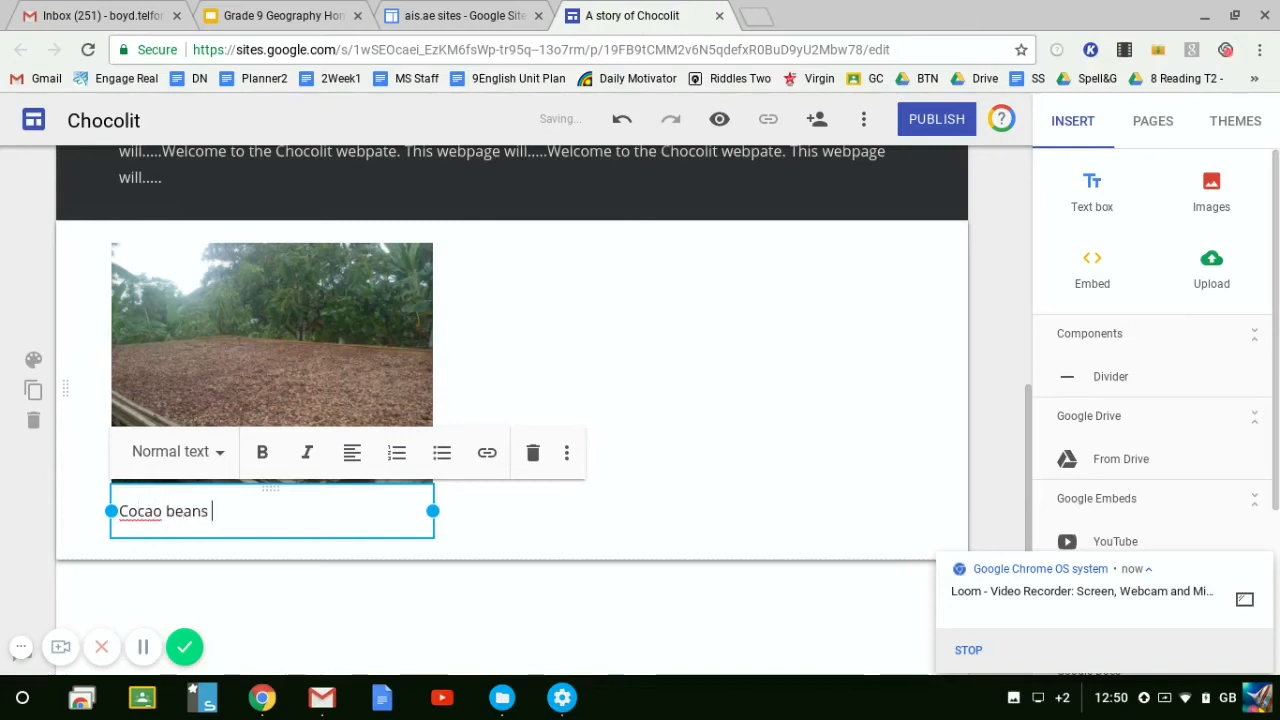
pyautogui.write('before produtio')
pyautogui.press('BackSpace')
pyautogui.write('cti')
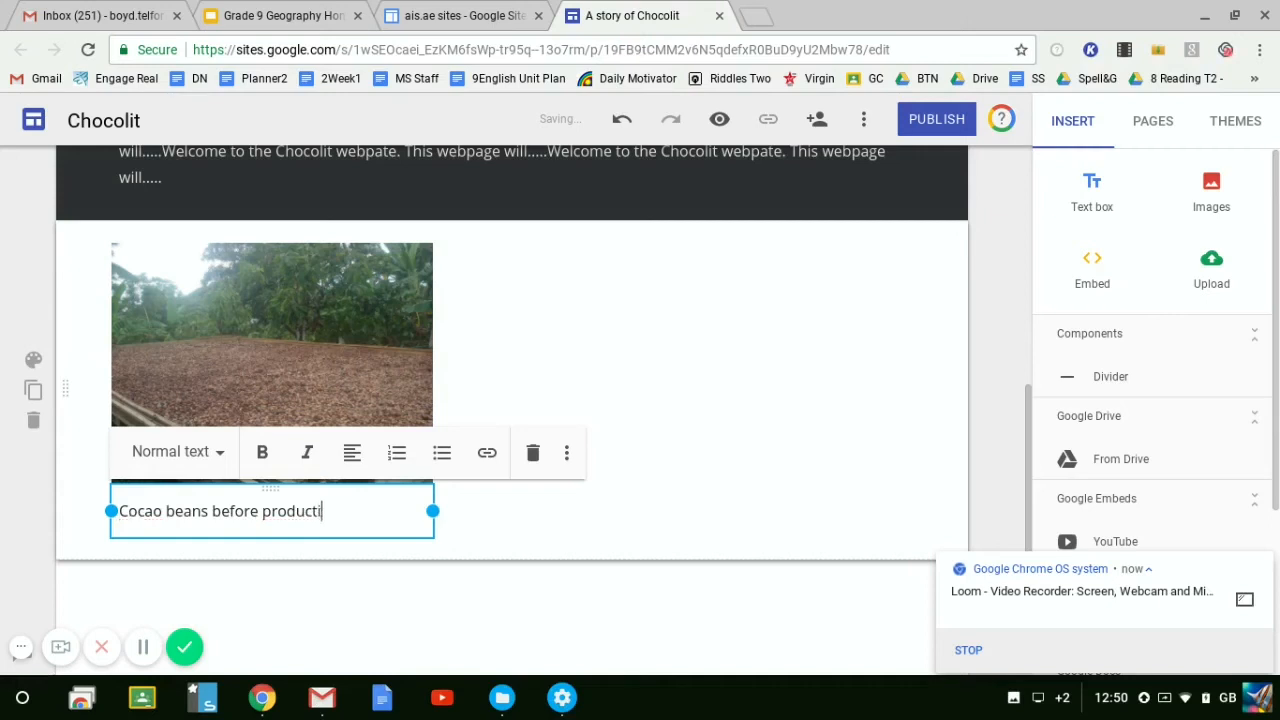
pyautogui.write('on.')
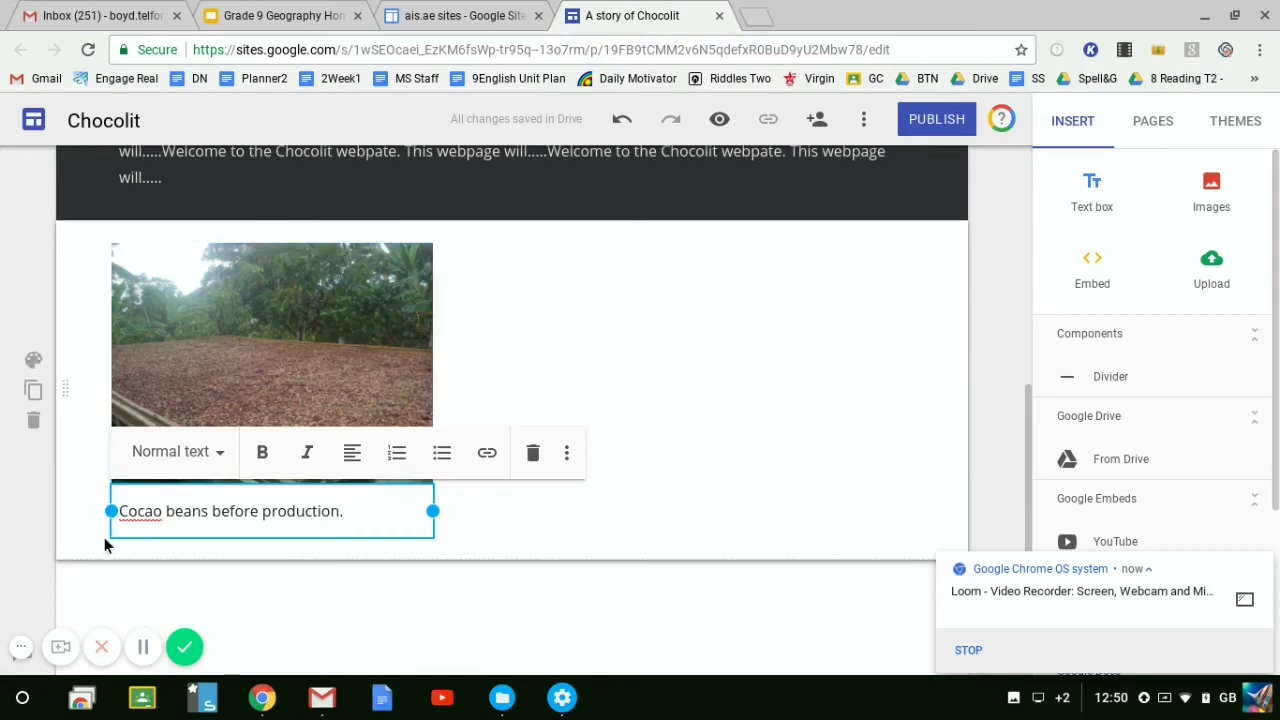
pyautogui.click(524, 528)
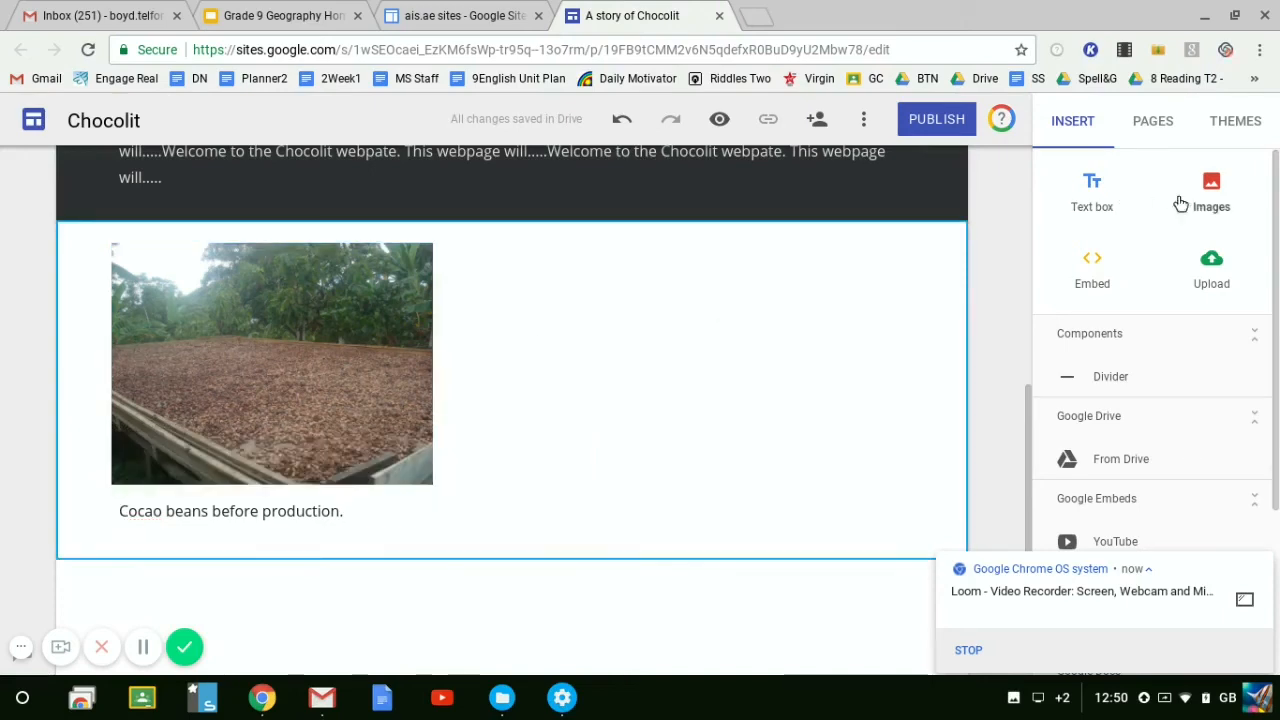
# Insert the photo of dark cacao beans in a wooden bowl beside the captioned image
pyautogui.click(1211, 195)
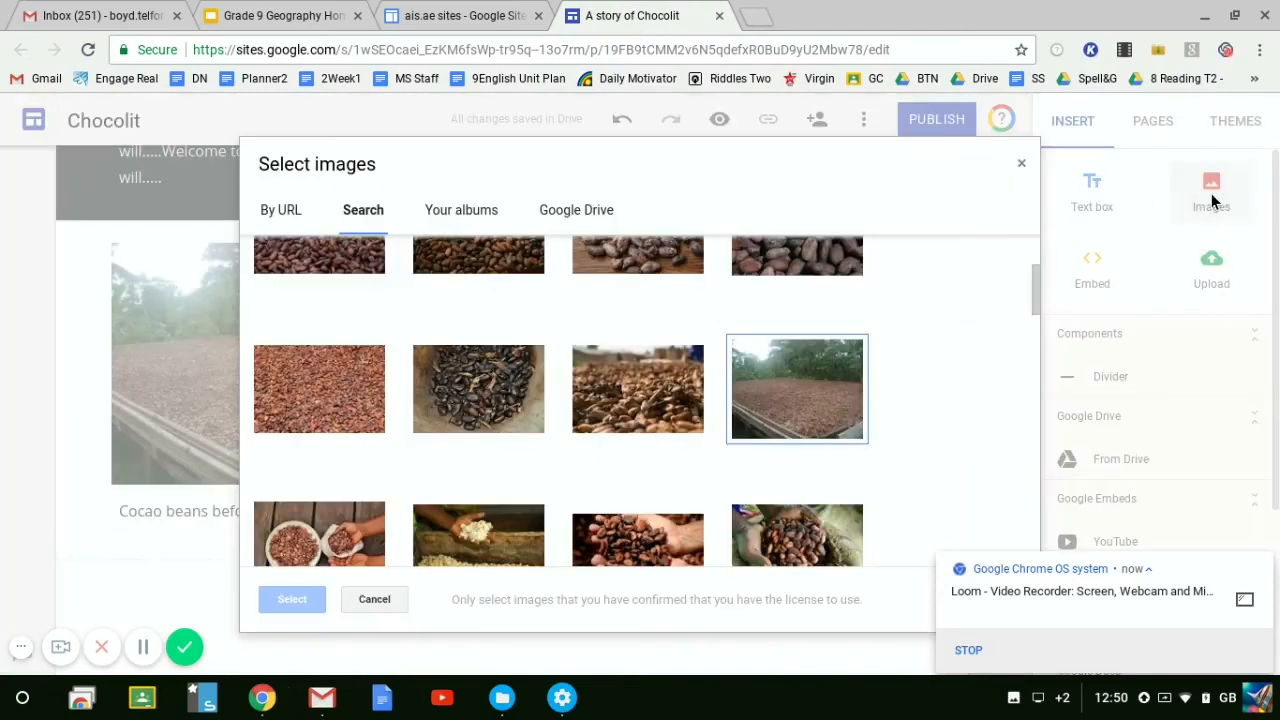
pyautogui.click(503, 358)
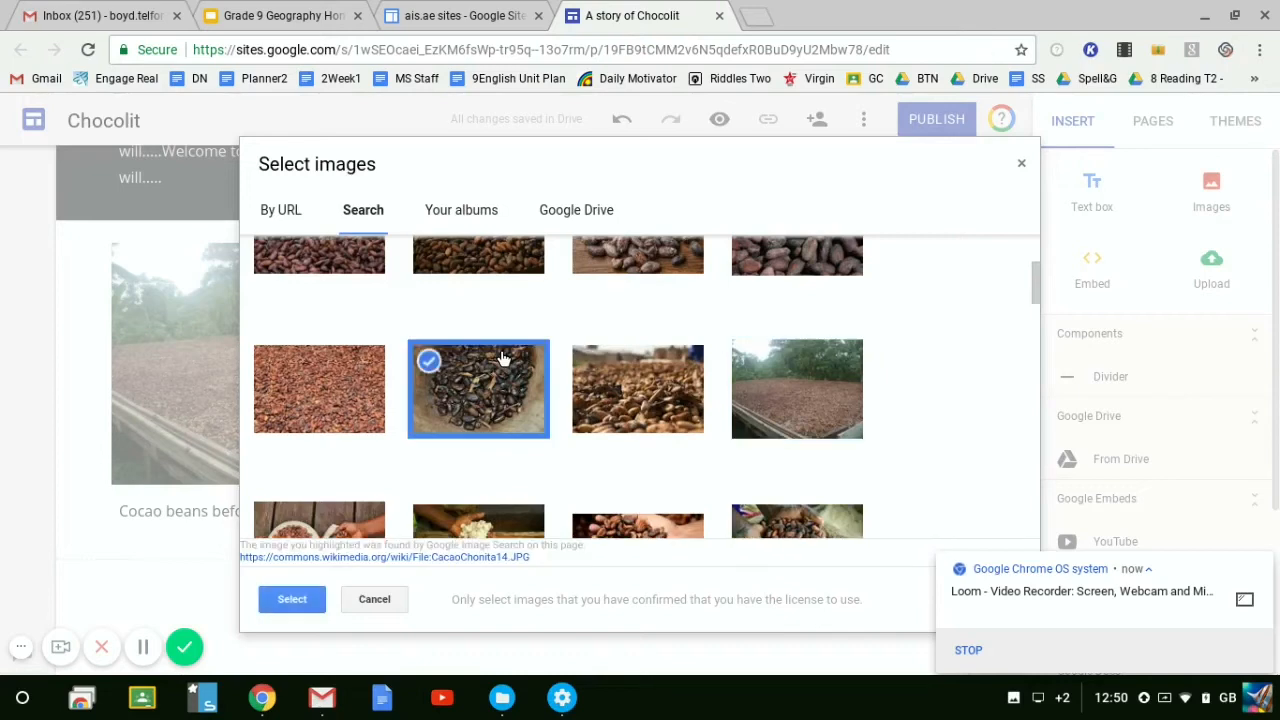
pyautogui.click(292, 599)
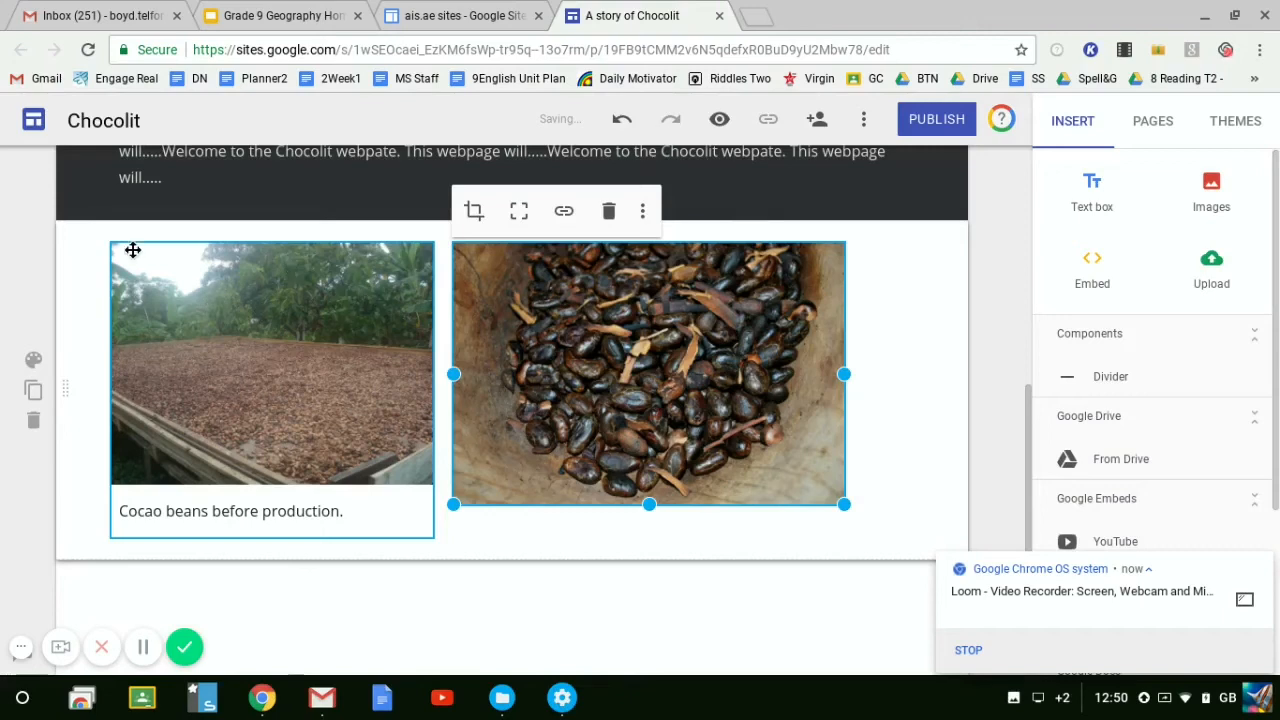
# Try the Emphasis 1 style on the image section, and set it to Emphasis 2
pyautogui.click(34, 360)
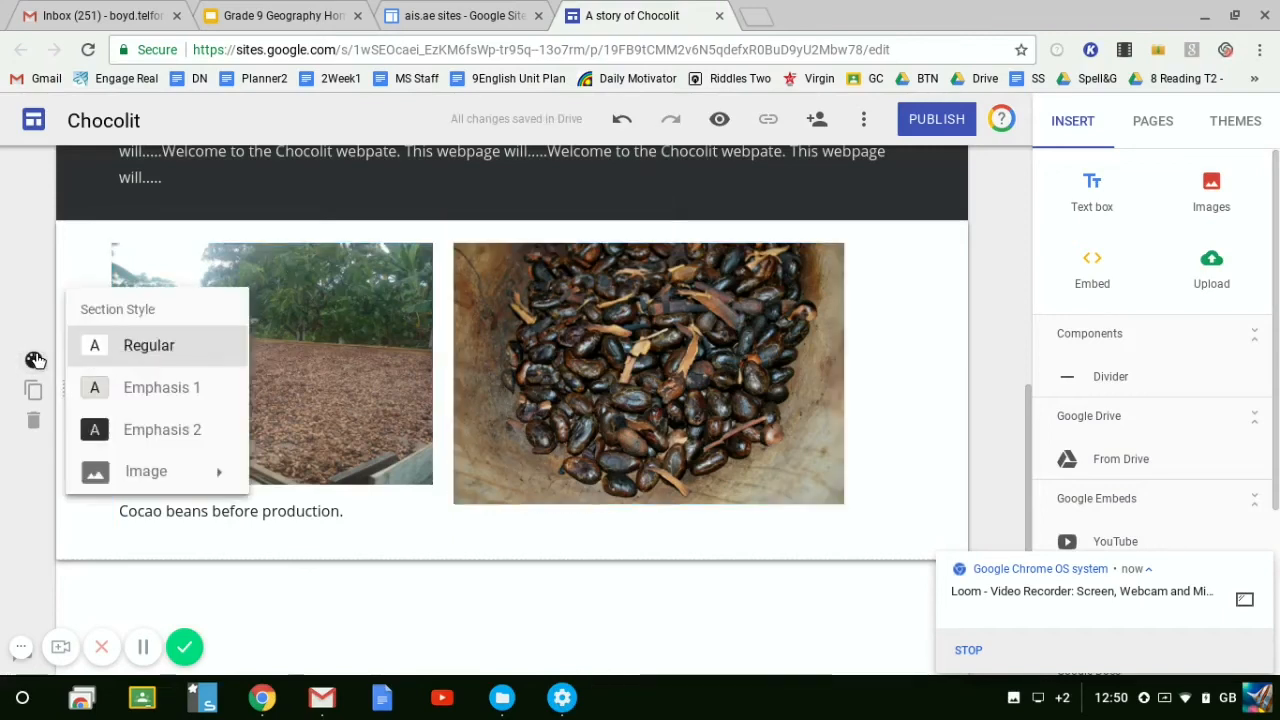
pyautogui.click(165, 387)
pyautogui.click(188, 424)
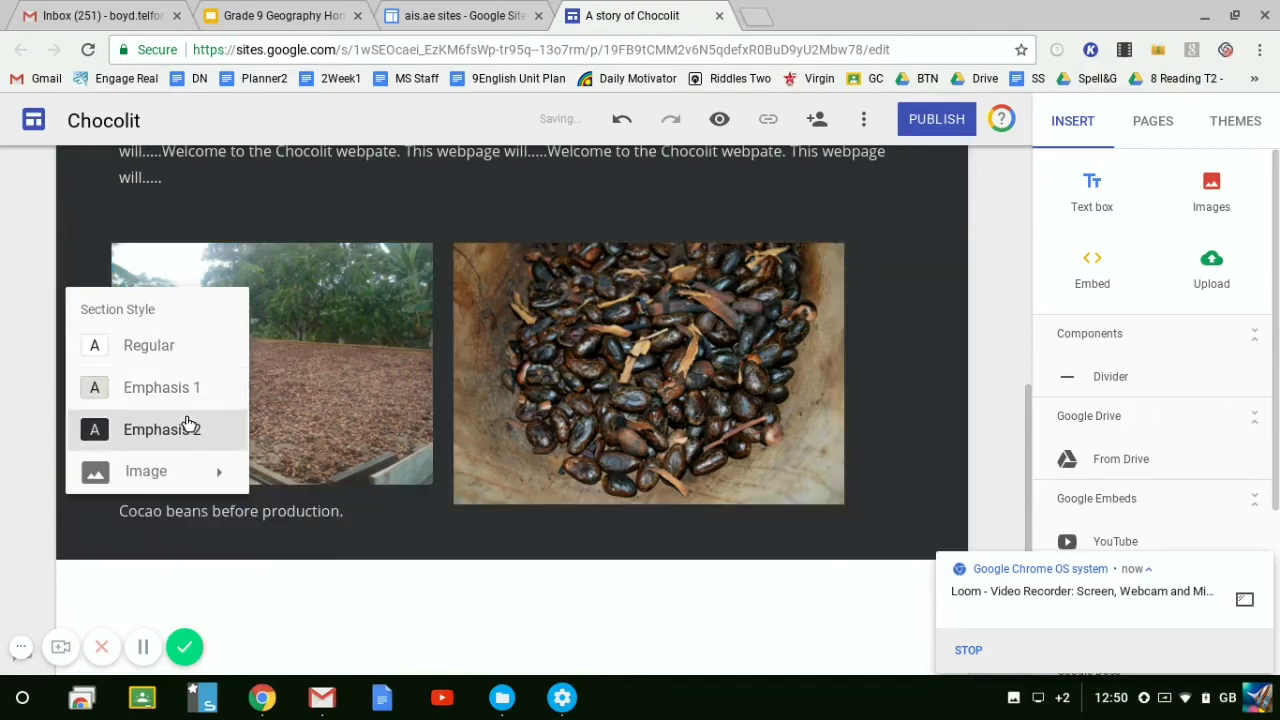
# Try moving the bean bowl photo into its own section below, and undo the move
pyautogui.scroll(3, 737, 343)
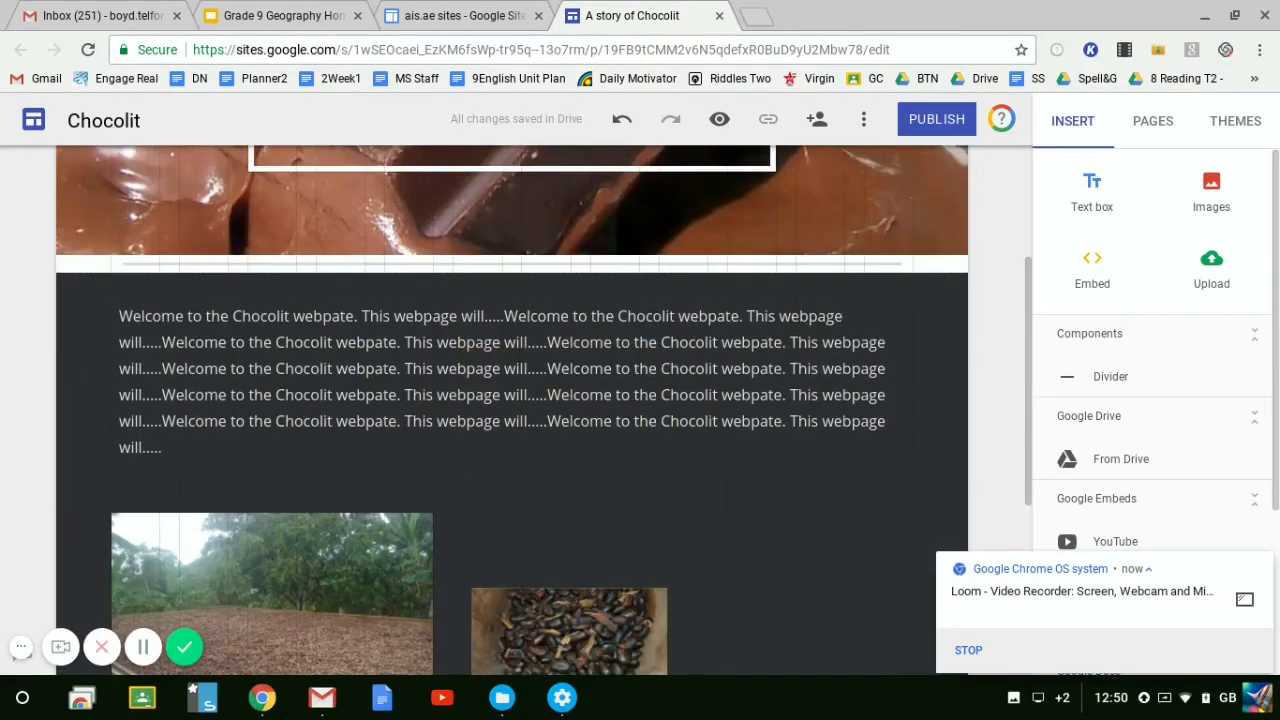
pyautogui.scroll(-5, 993, 313)
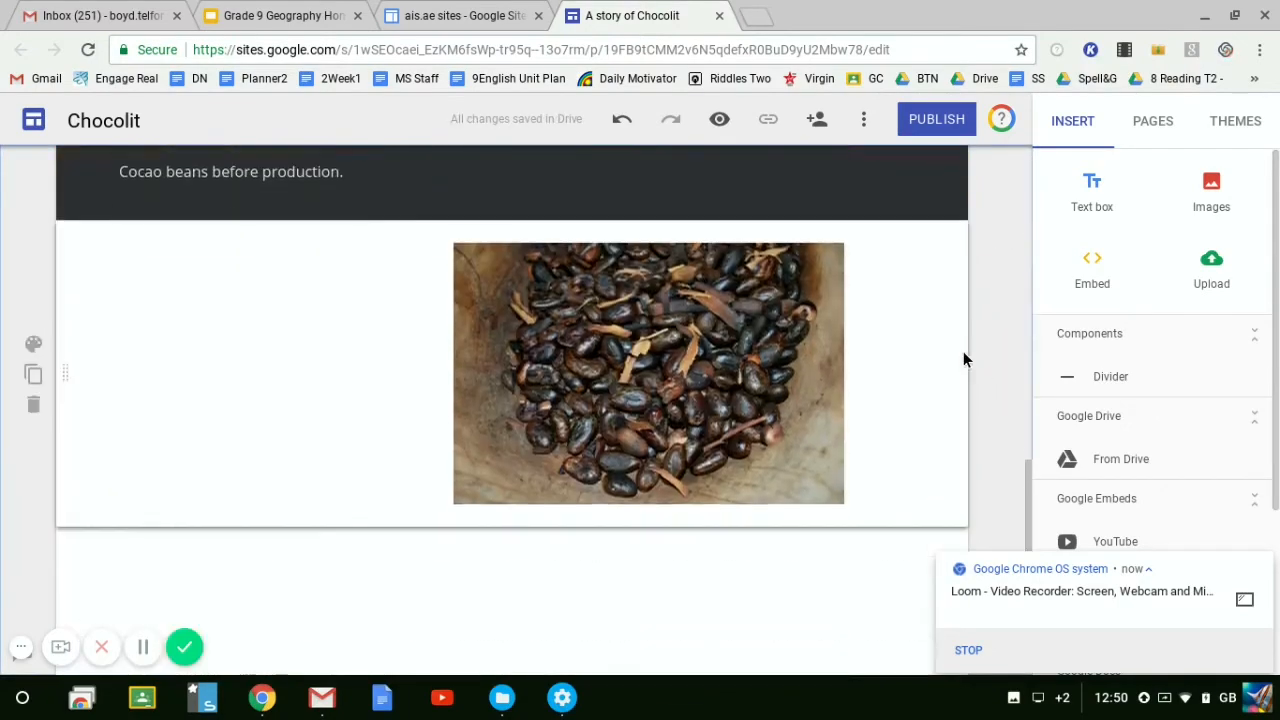
pyautogui.scroll(5, 694, 391)
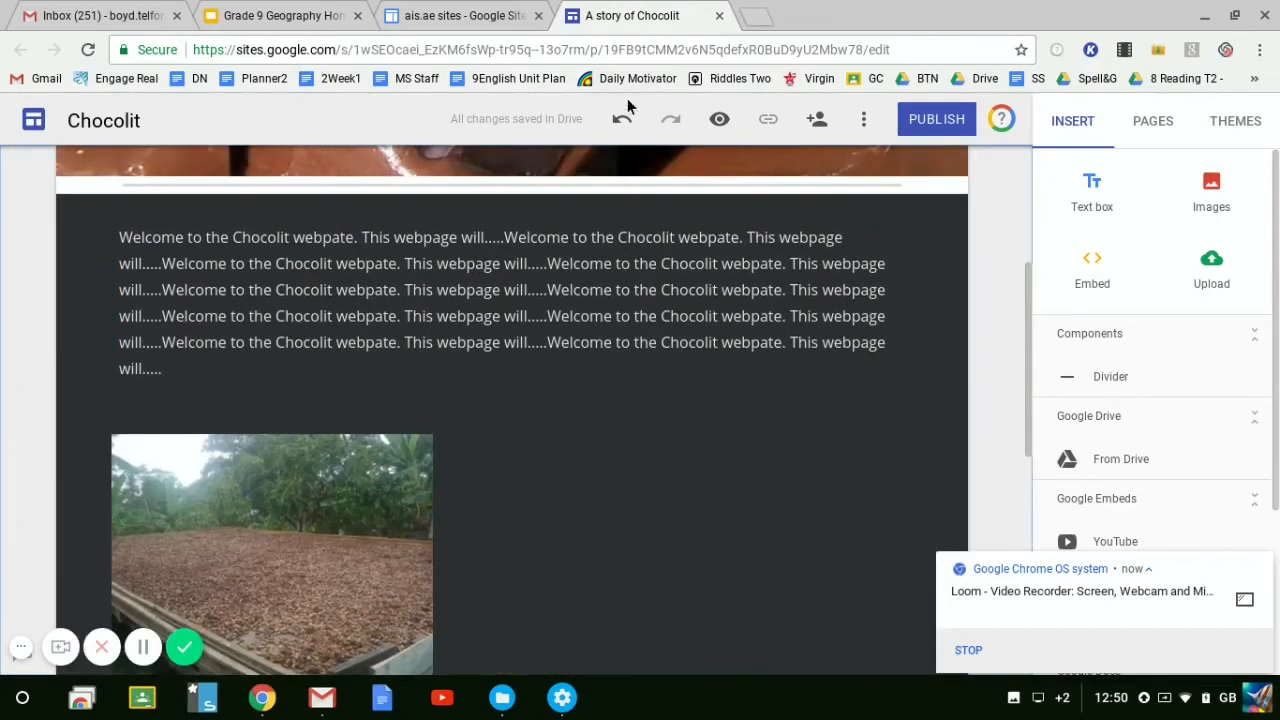
pyautogui.click(621, 119)
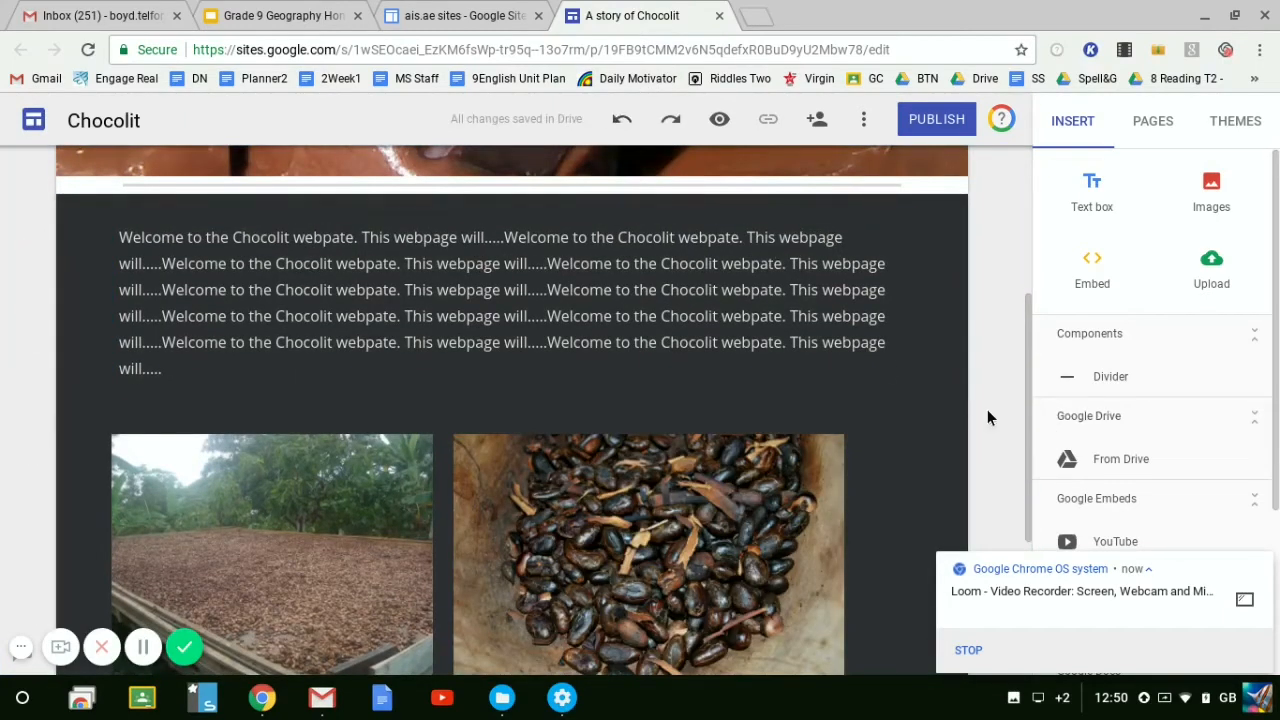
pyautogui.moveTo(400, 290); pyautogui.dragTo(384, 412)
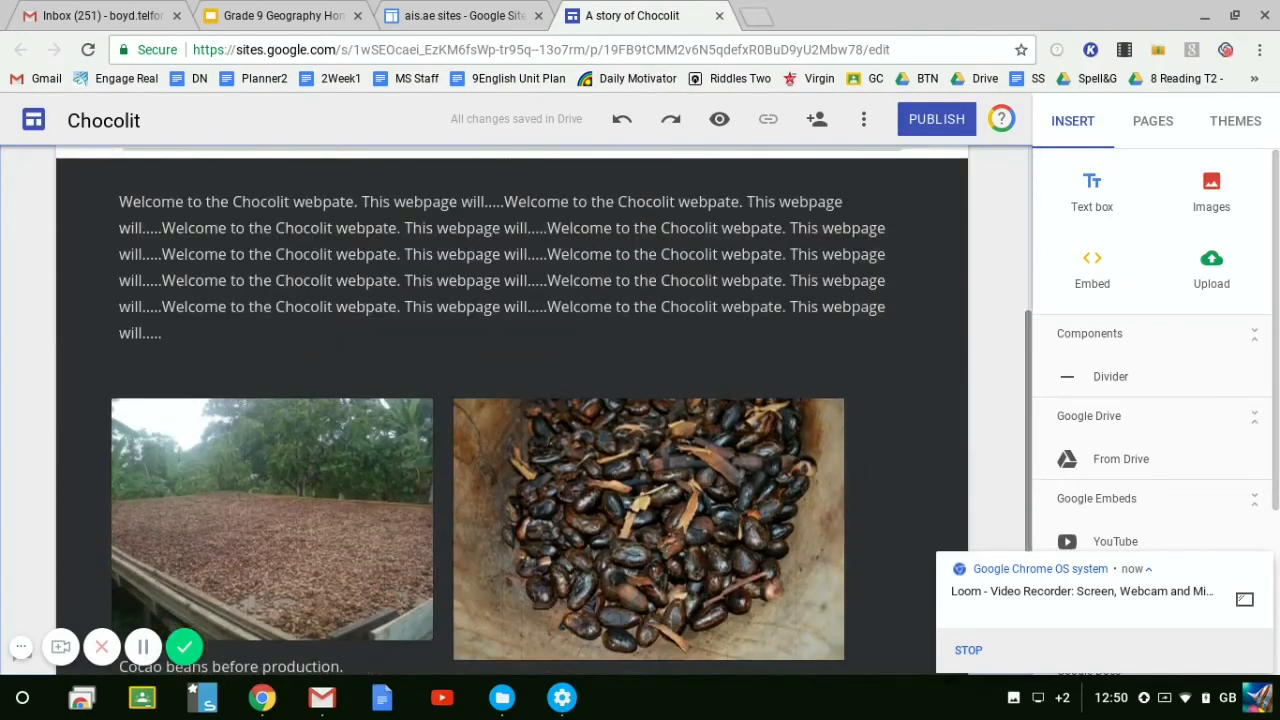
pyautogui.scroll(3, 1011, 493)
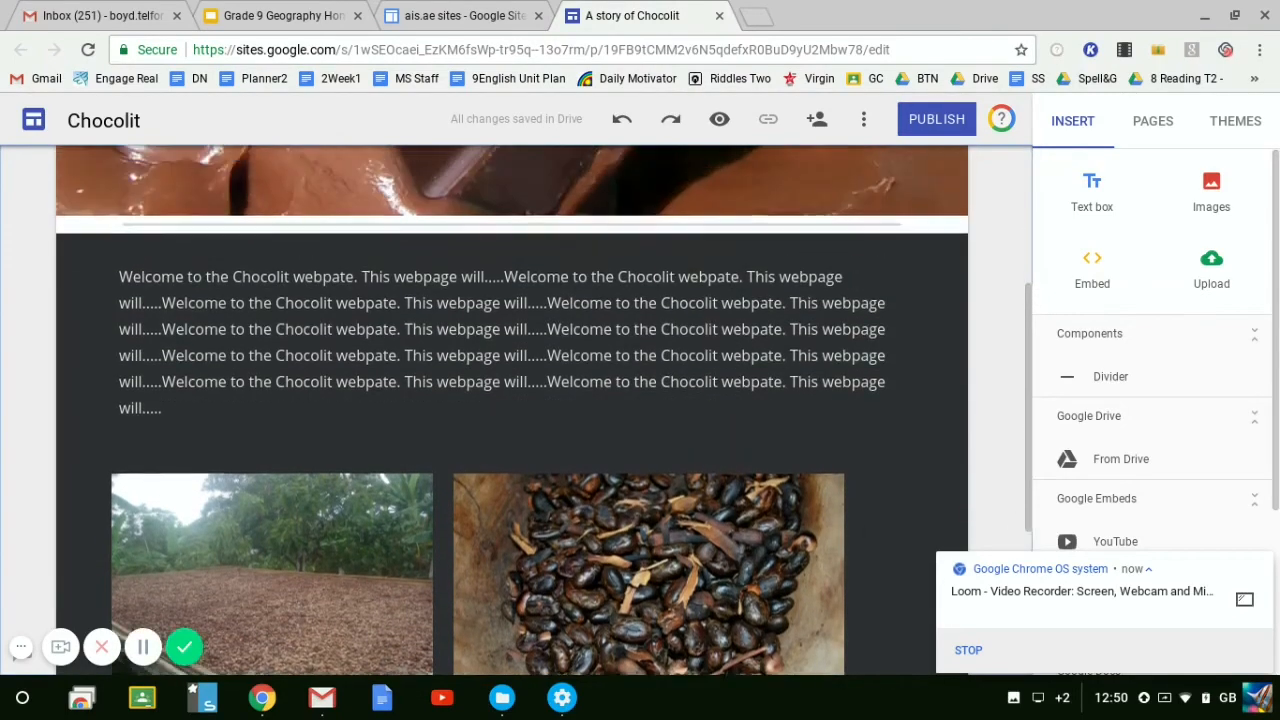
pyautogui.scroll(1, 1011, 493)
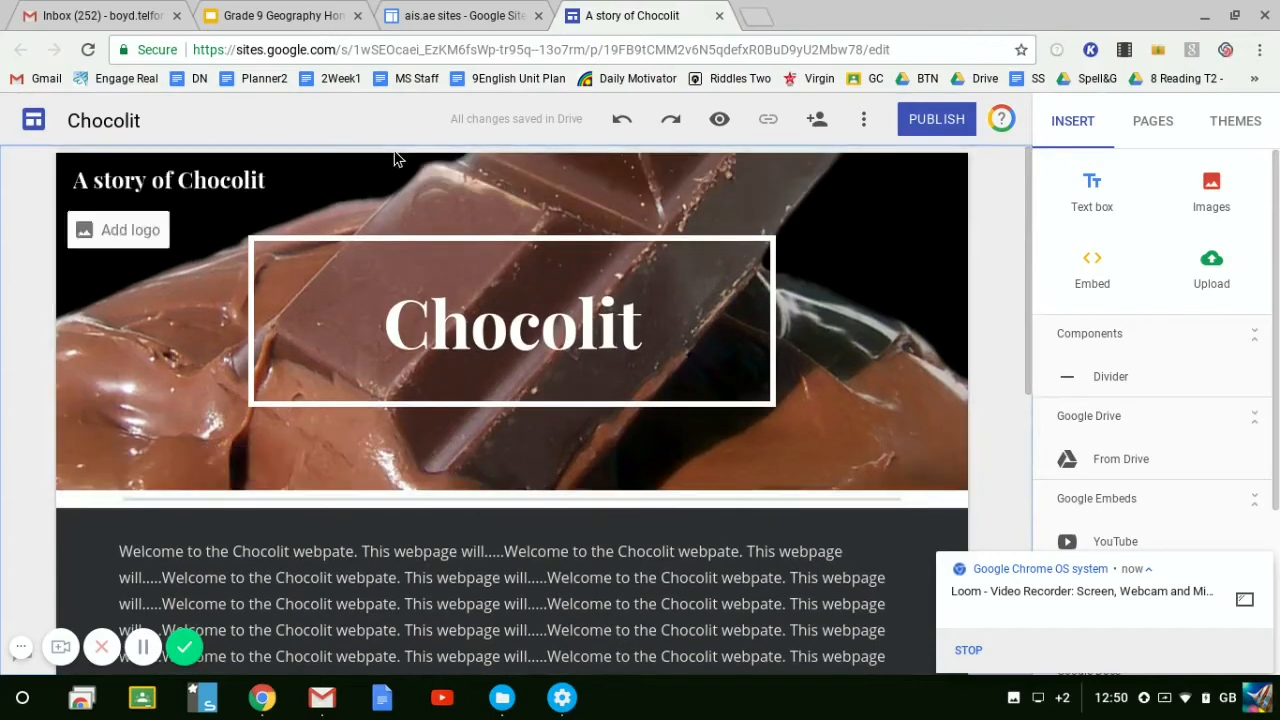
# Check the Task 4 success criteria in Google Slides and add a new page named "About Us" to the Google Site
pyautogui.click(266, 14)
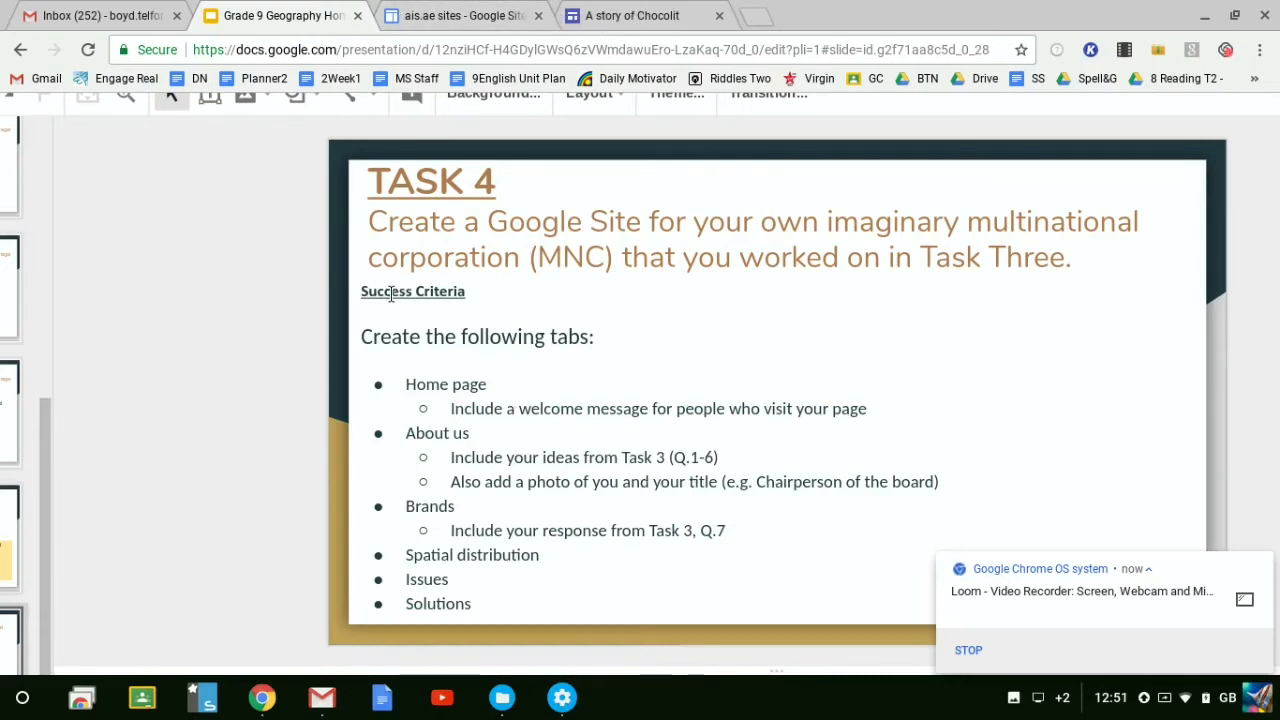
pyautogui.click(615, 16)
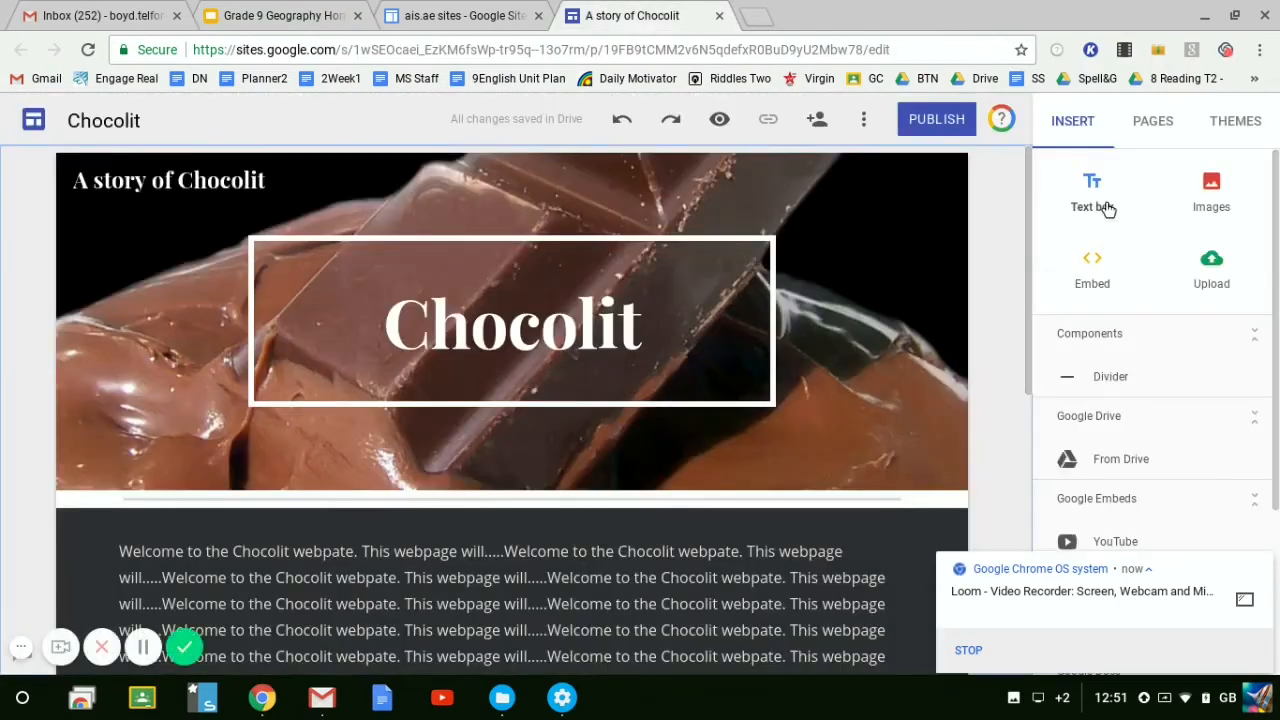
pyautogui.click(1155, 128)
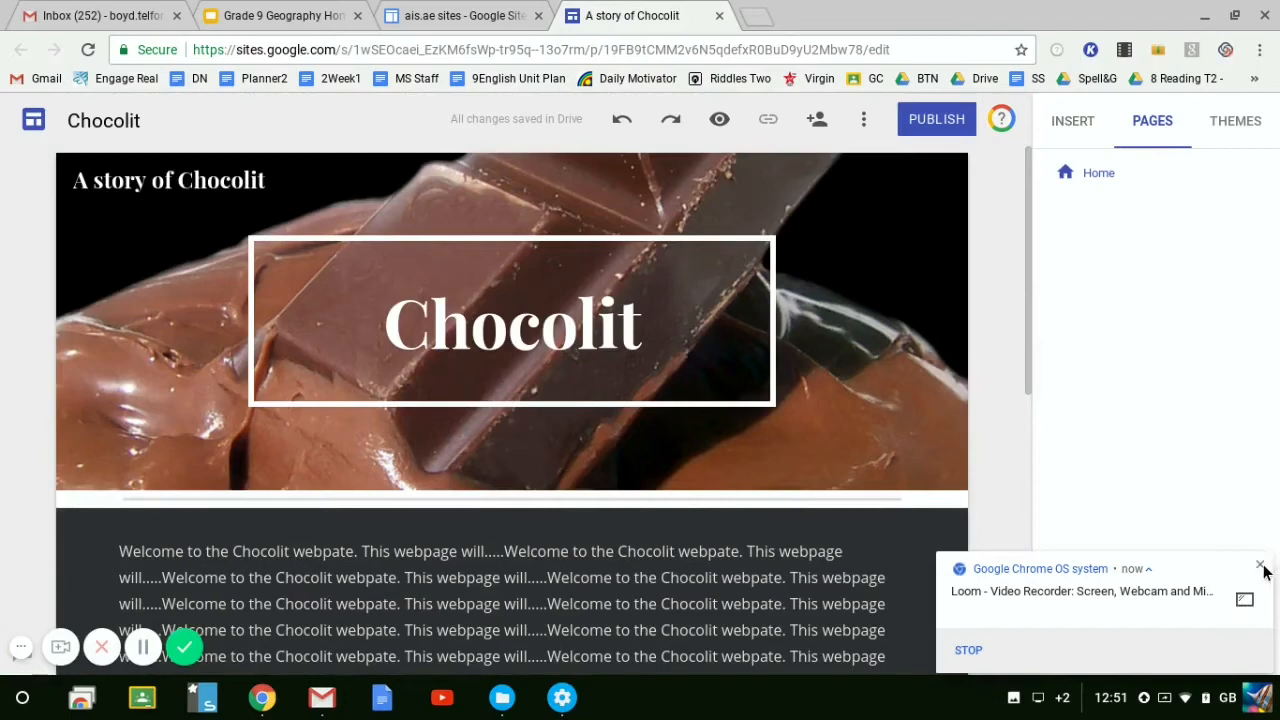
pyautogui.click(1260, 566)
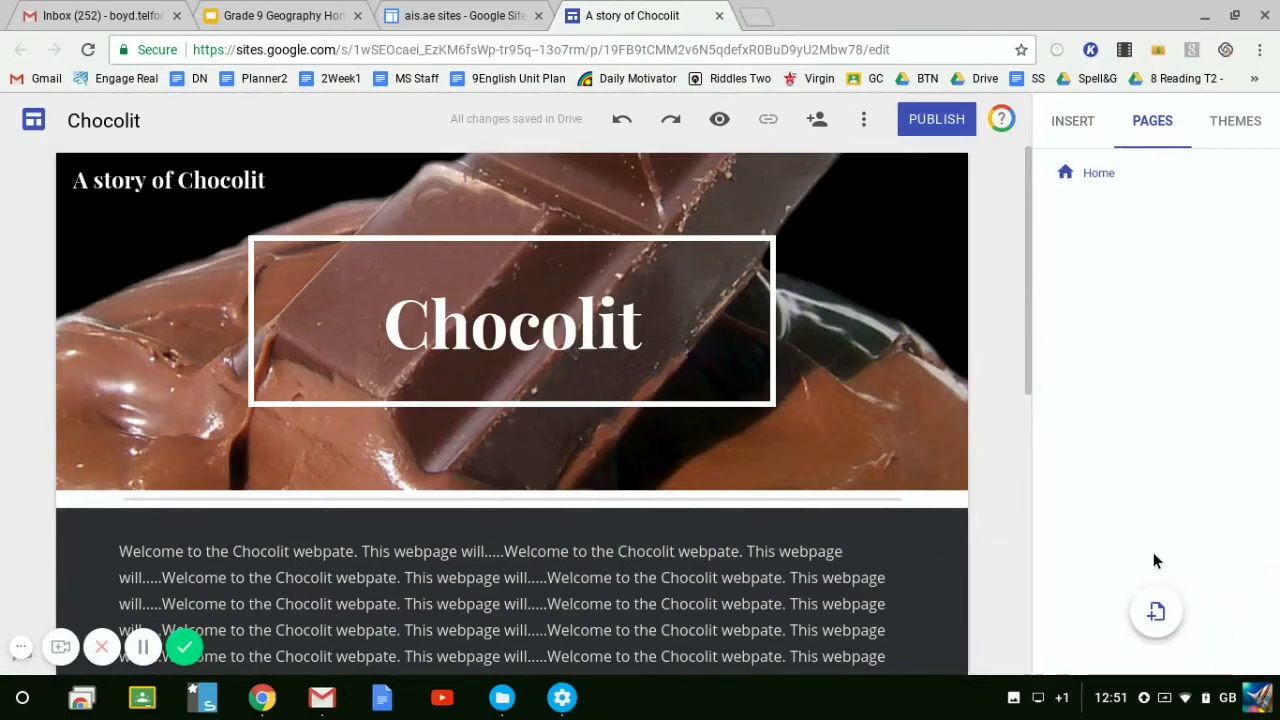
pyautogui.click(1156, 611)
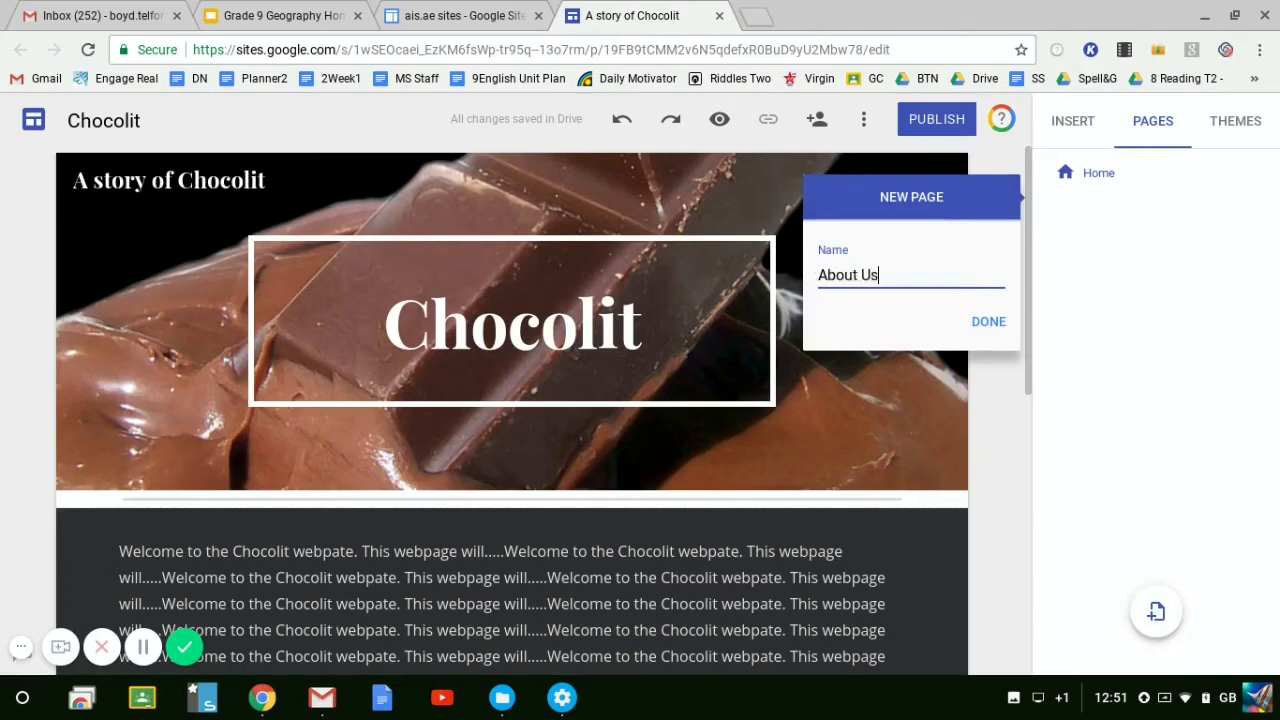
pyautogui.write('About Us')
pyautogui.click(985, 322)
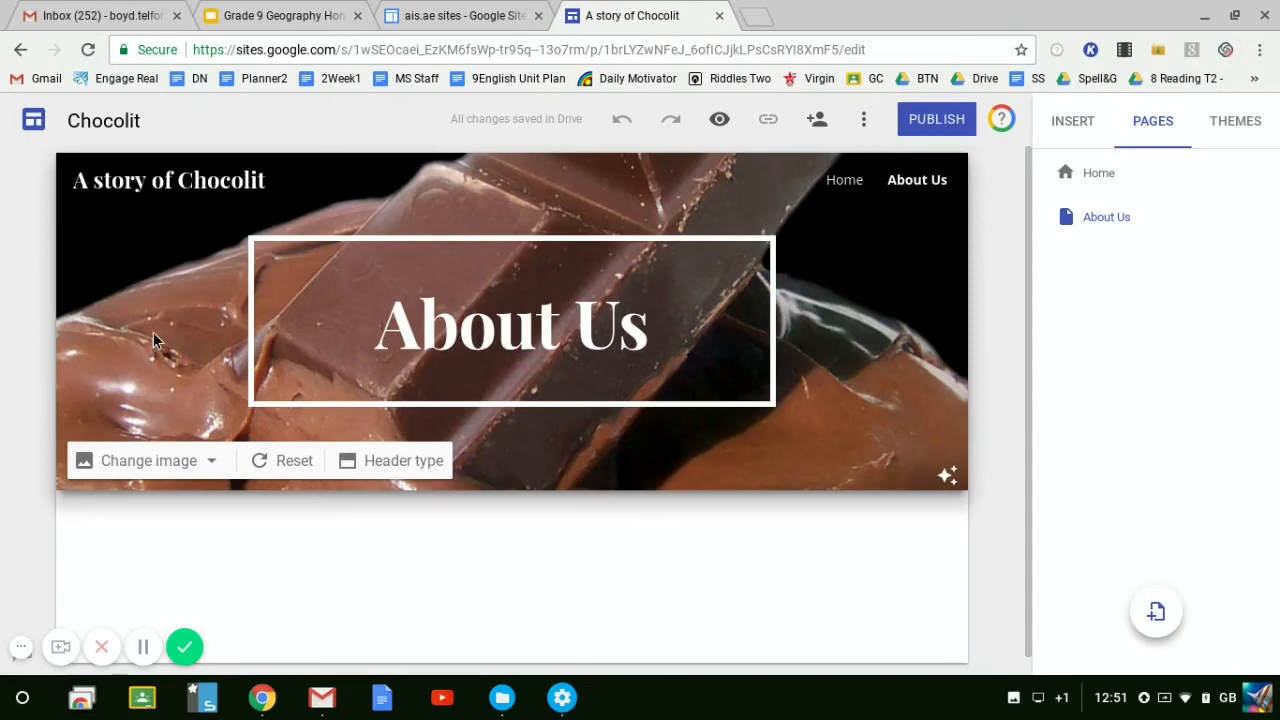
pyautogui.click(196, 321)
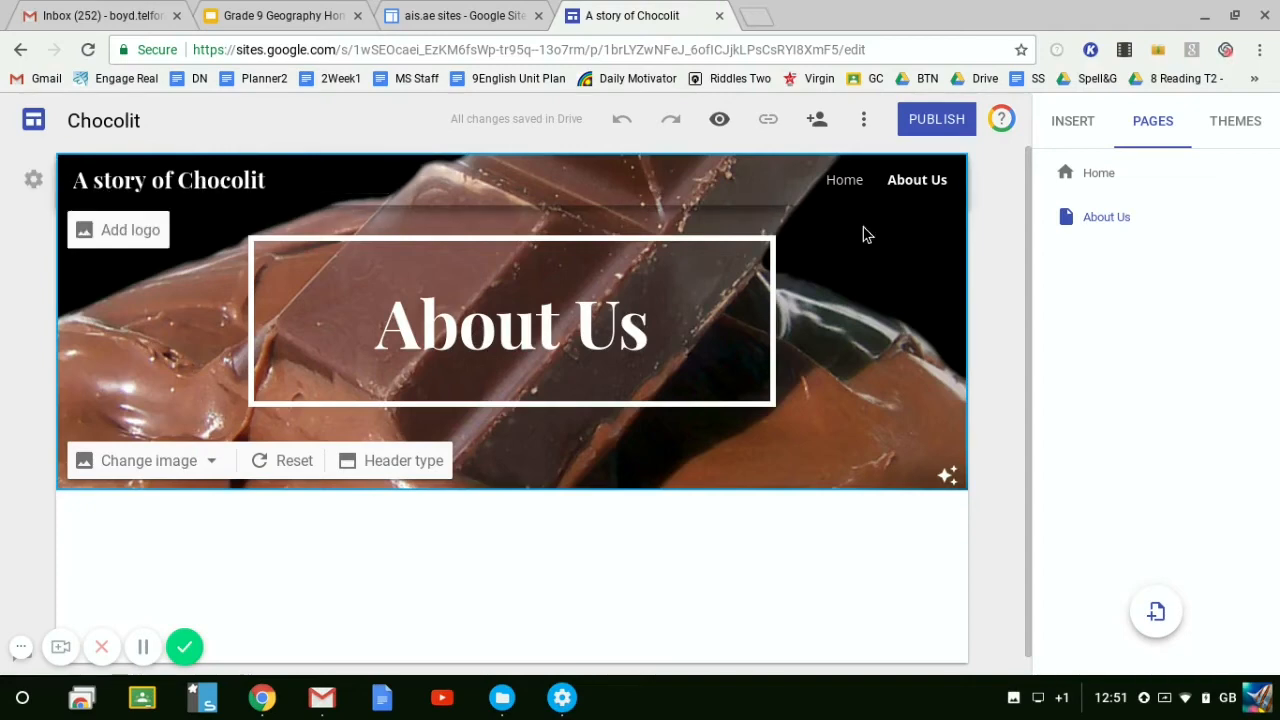
pyautogui.click(500, 567)
pyautogui.press('Down')
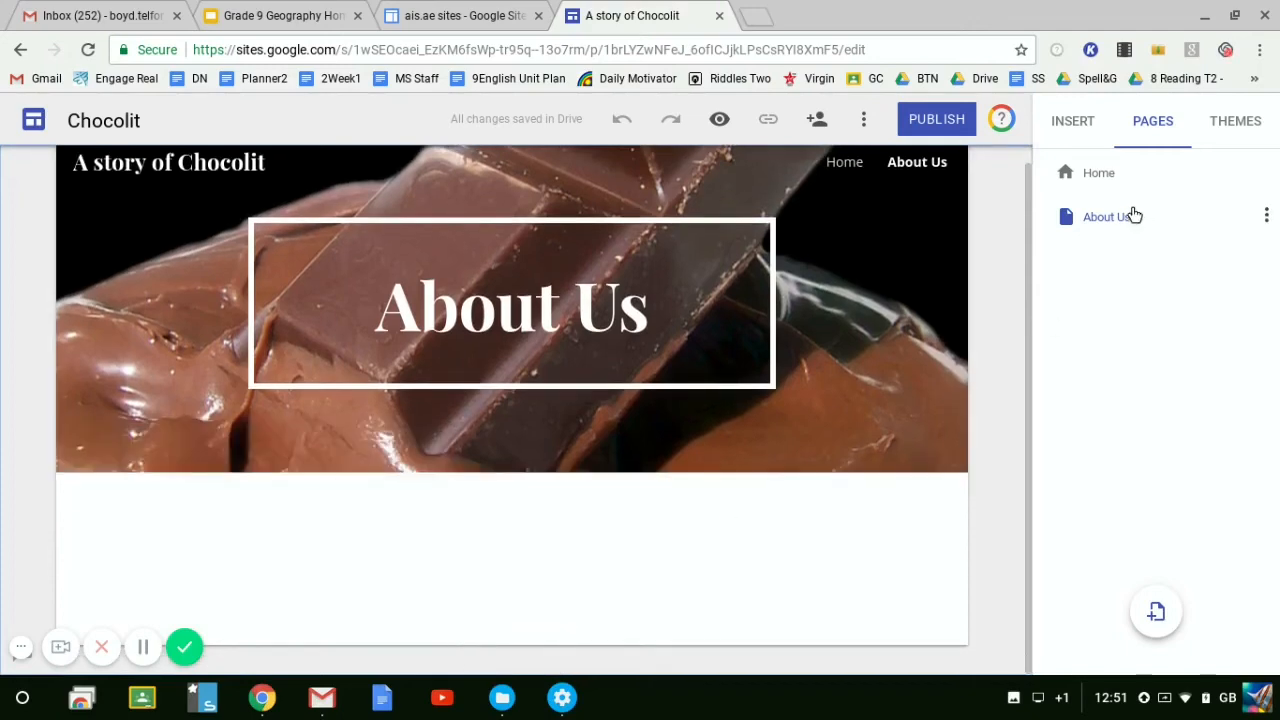
# Recheck the required tabs on the Task 4 slide and add a new page named "Brands" to the site
pyautogui.click(290, 16)
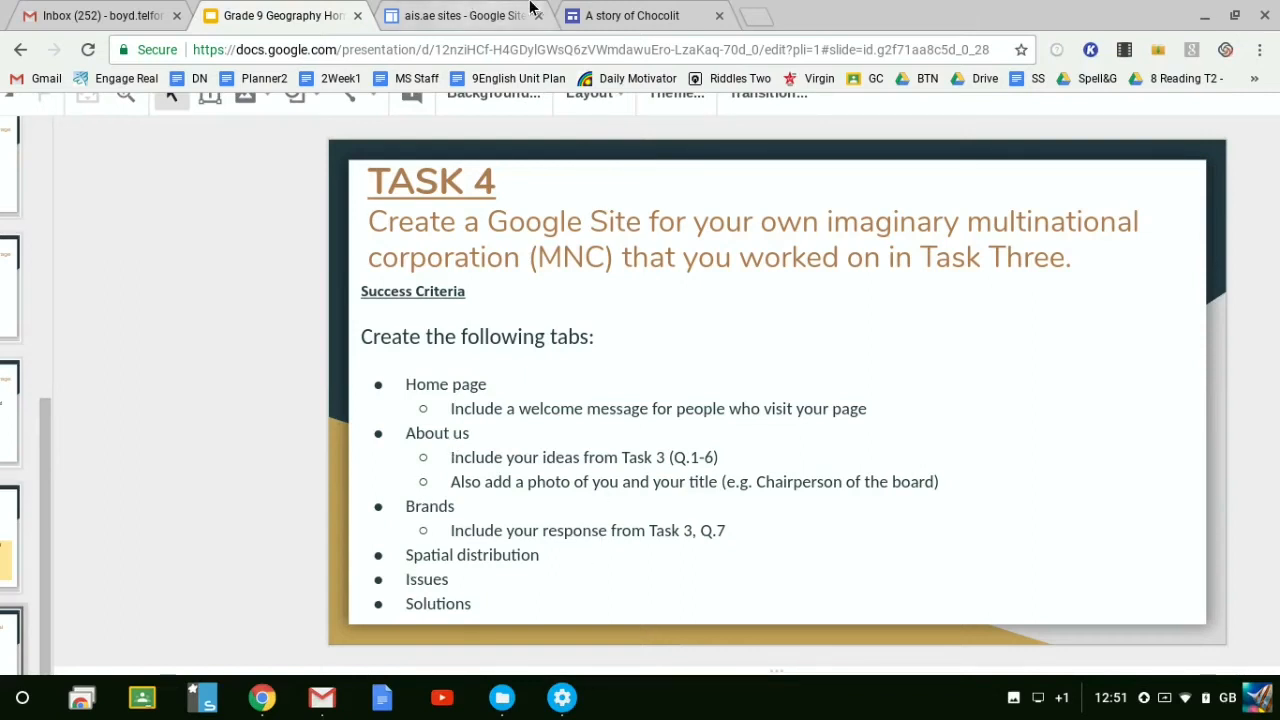
pyautogui.click(610, 14)
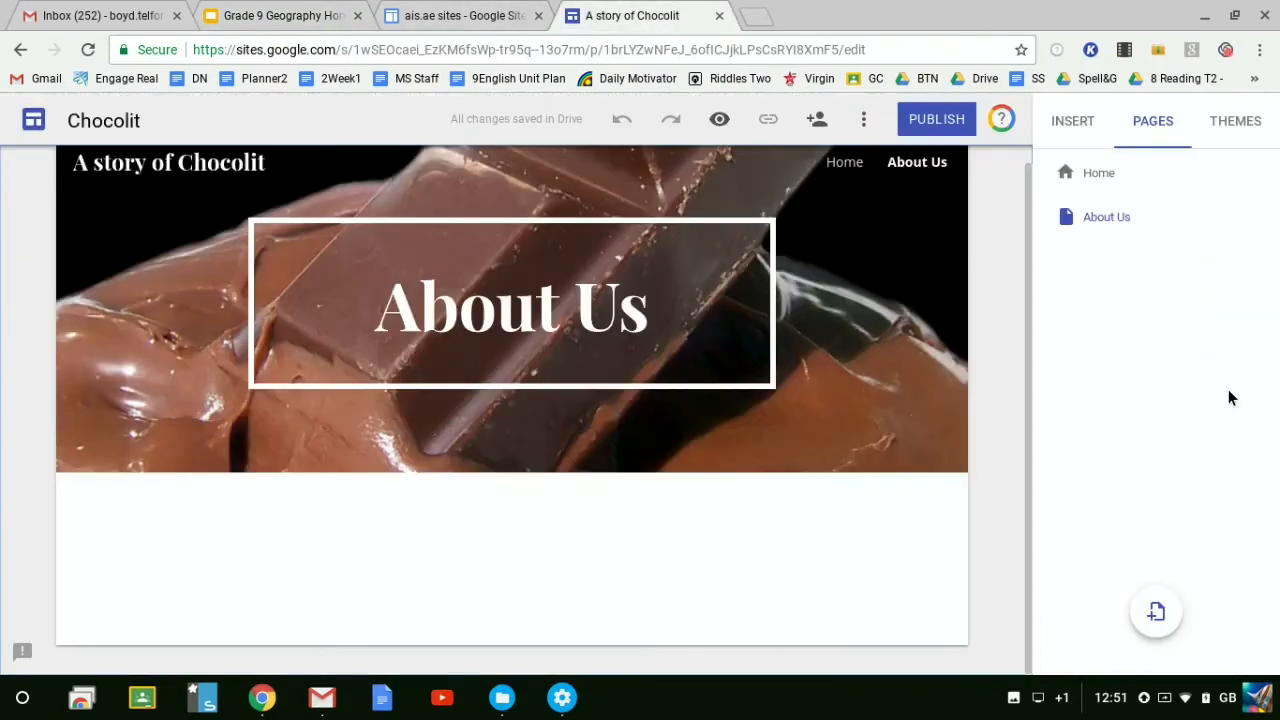
pyautogui.click(1156, 612)
pyautogui.write('Brands')
pyautogui.click(990, 364)
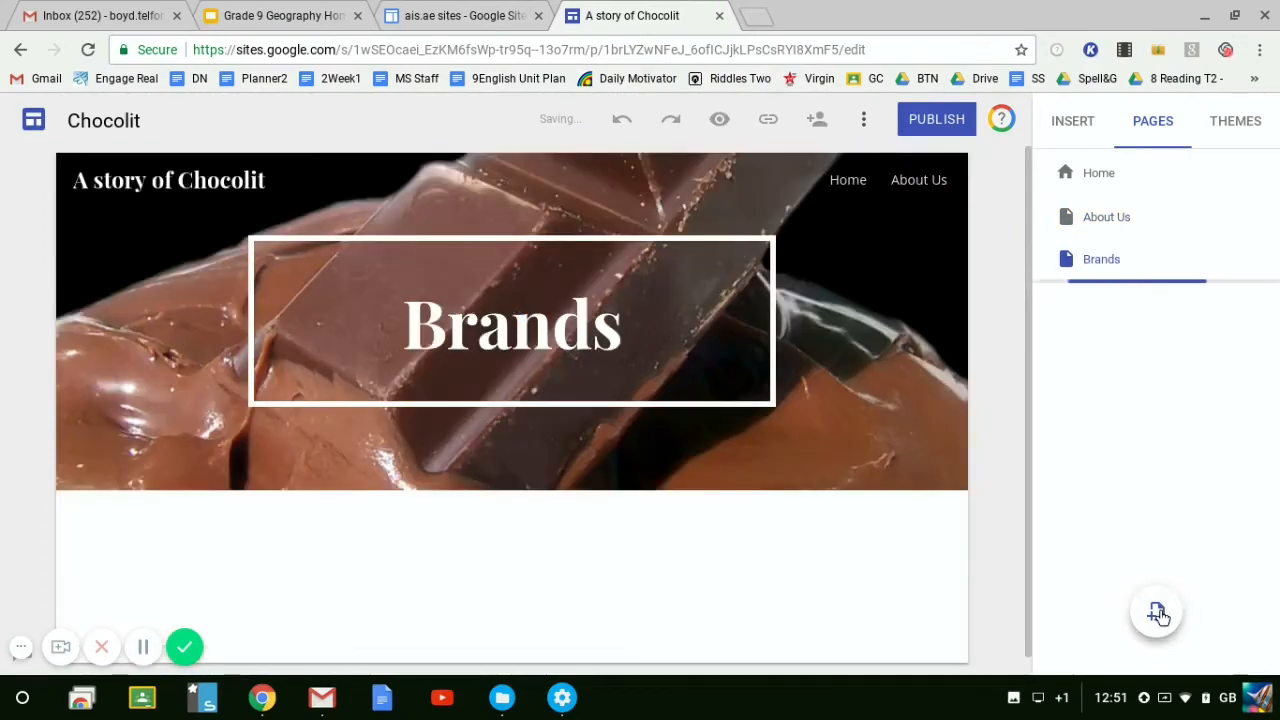
# Add another new page named "Spatial Distribution" to the site
pyautogui.click(1157, 617)
pyautogui.write('Spatial Distribution')
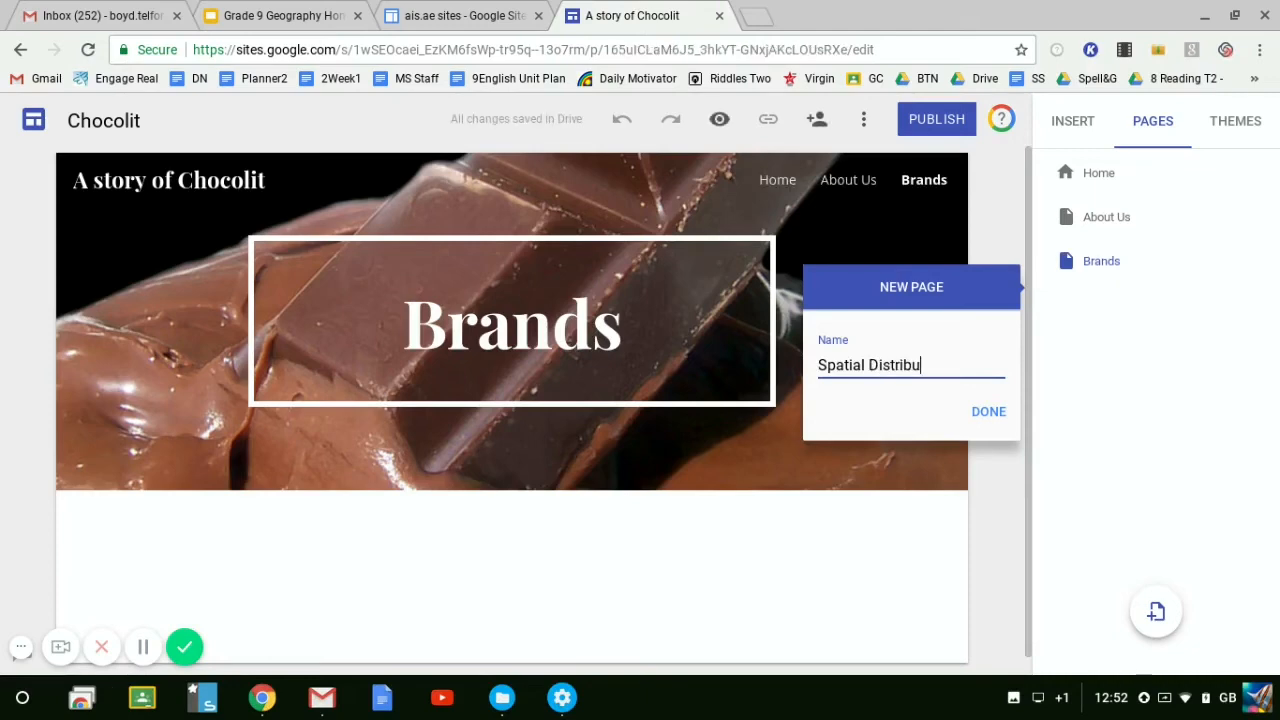
pyautogui.click(994, 422)
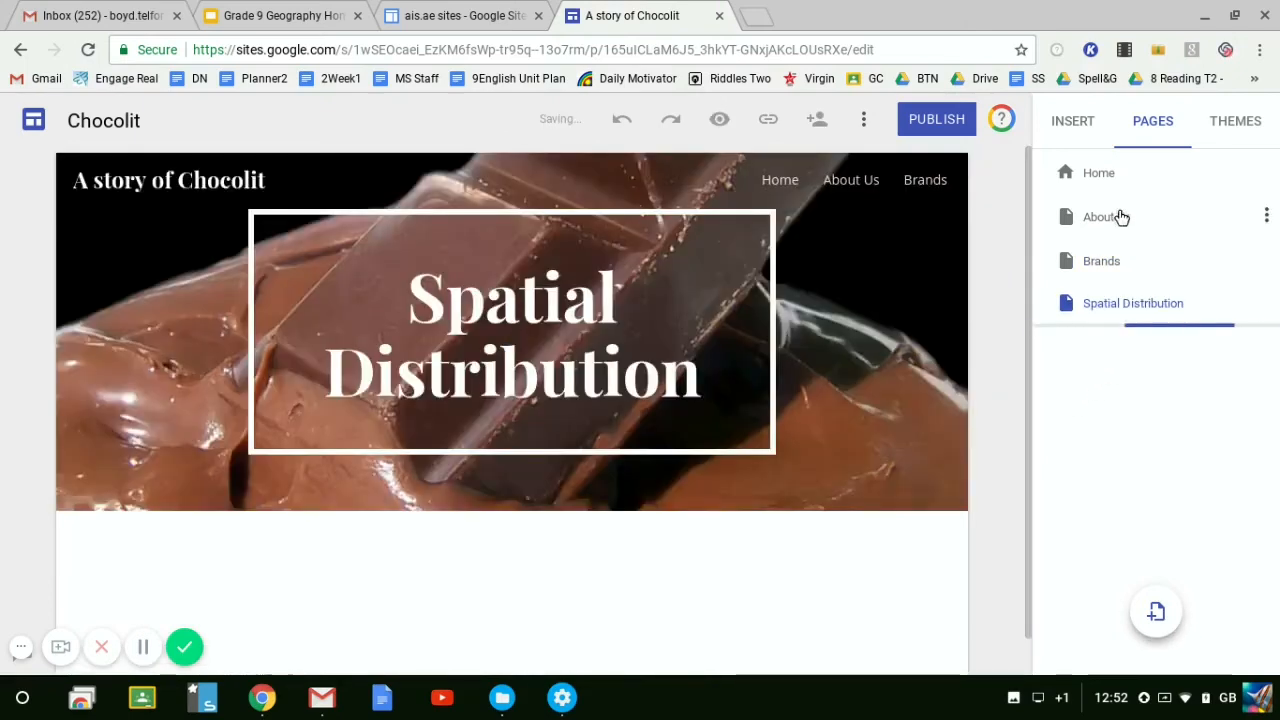
# Open the site's About Us page and review the Task 3 company profile questions in Google Slides
pyautogui.click(1108, 219)
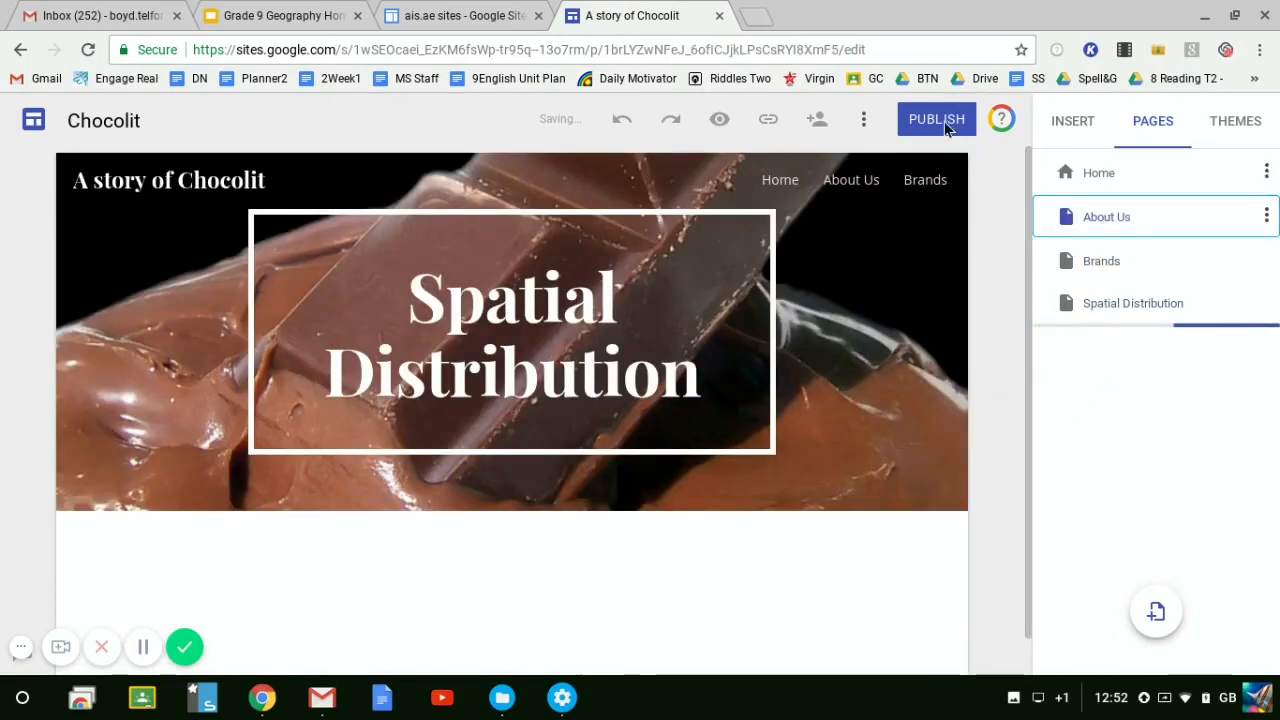
pyautogui.click(286, 12)
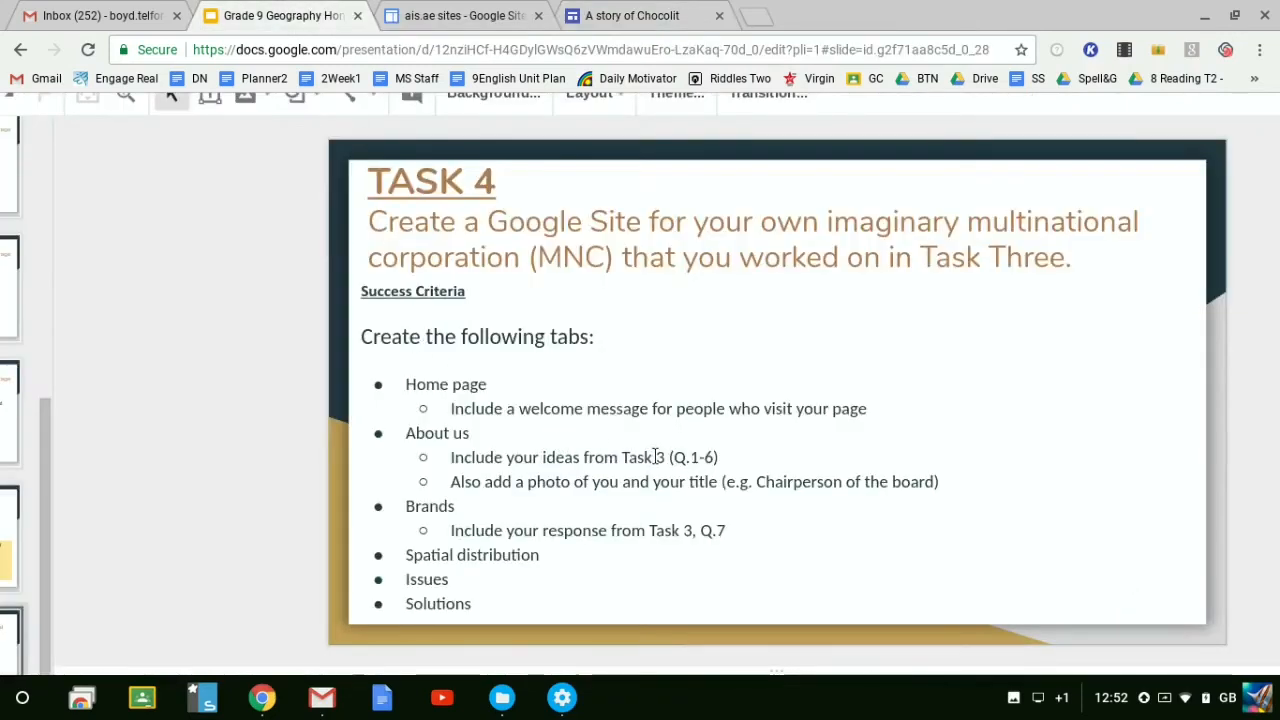
pyautogui.press('Up')
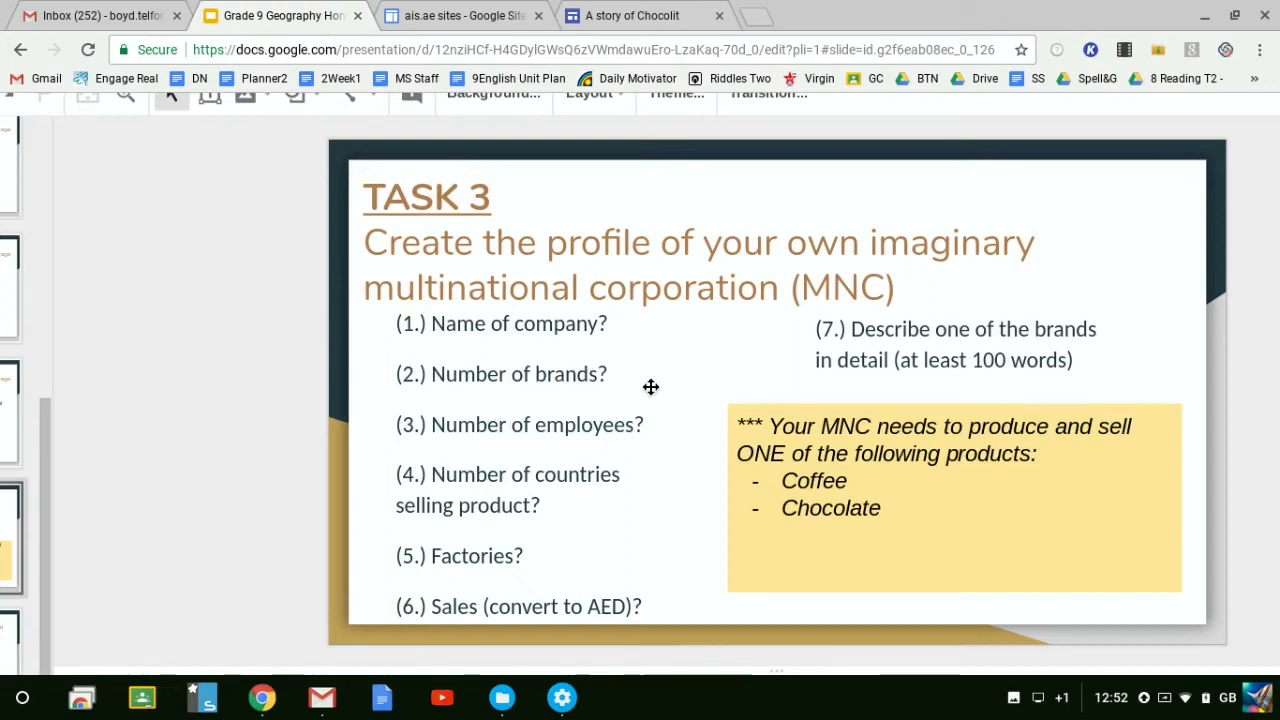
pyautogui.click(586, 14)
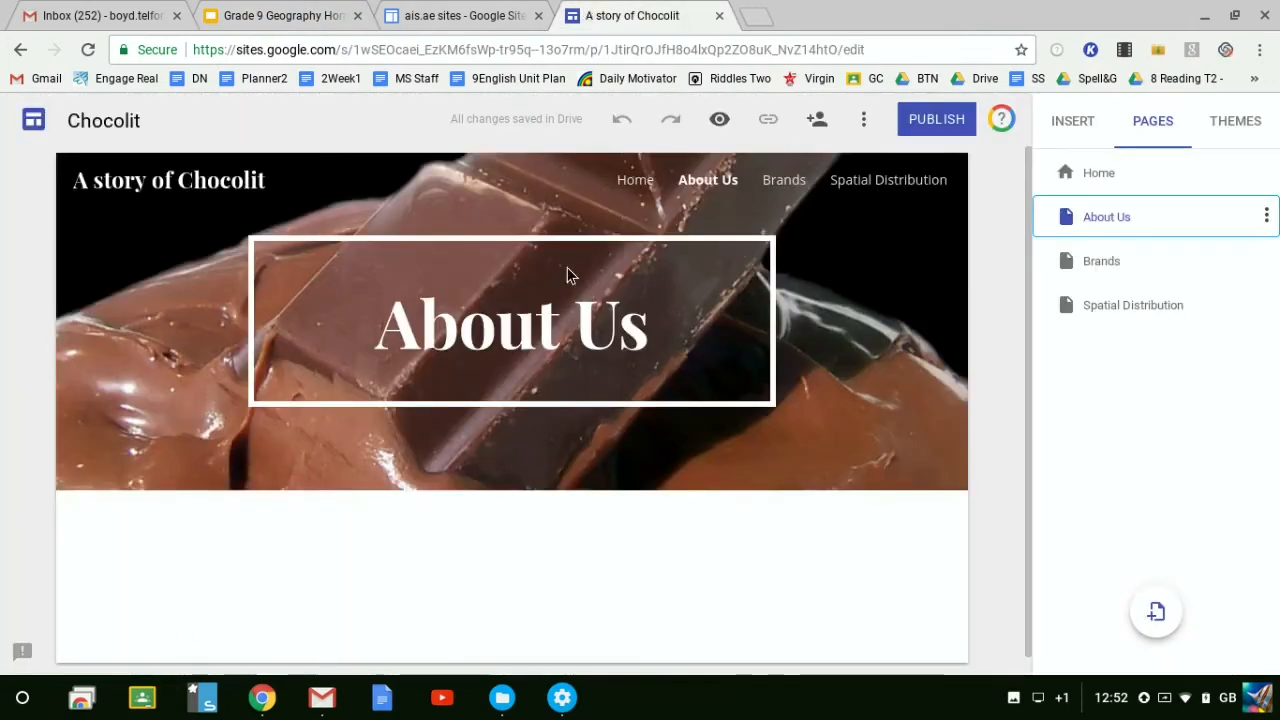
# Insert a divider below the About Us header and a Subheading text box reading "Q- What is the brand name?"
pyautogui.click(1064, 124)
pyautogui.click(1110, 376)
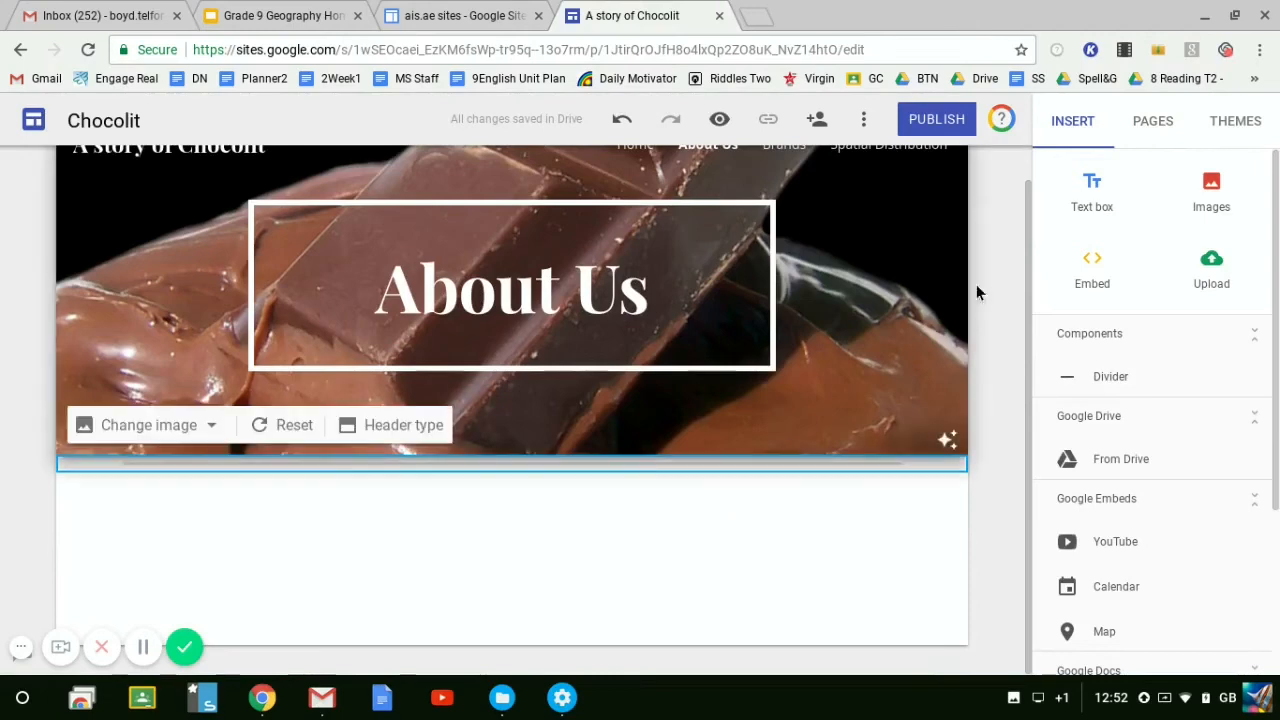
pyautogui.click(1092, 204)
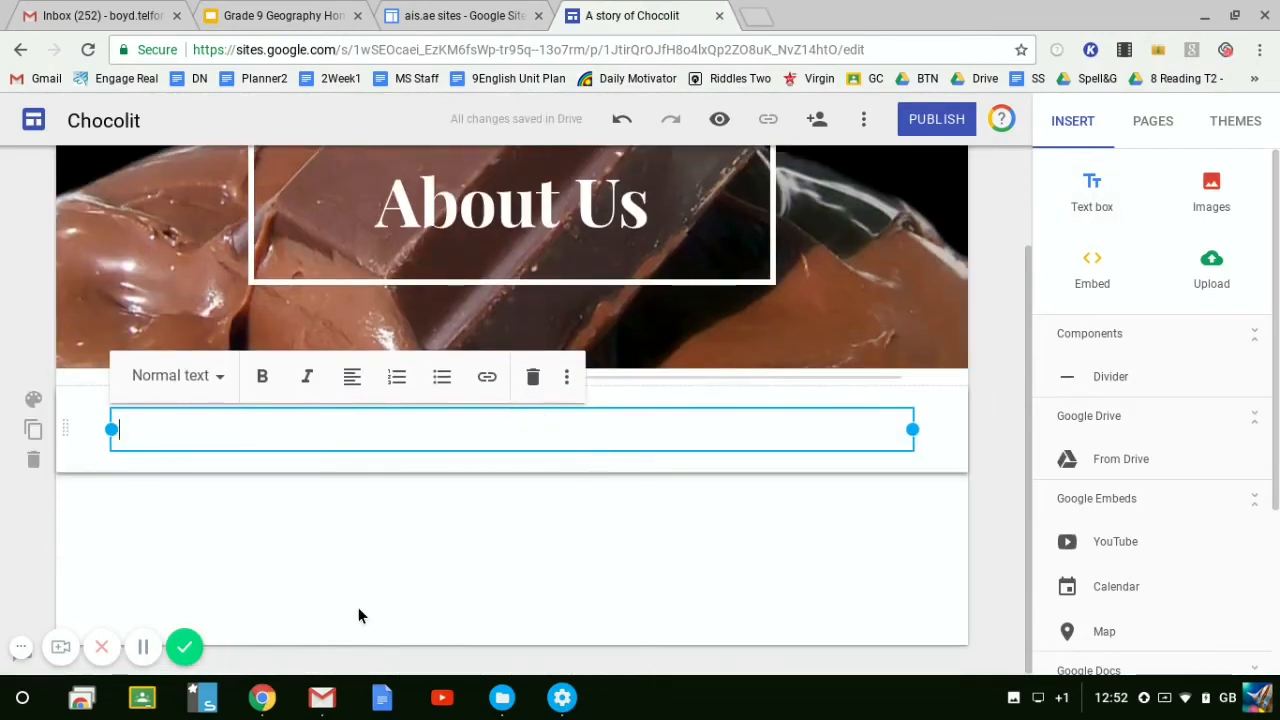
pyautogui.click(183, 378)
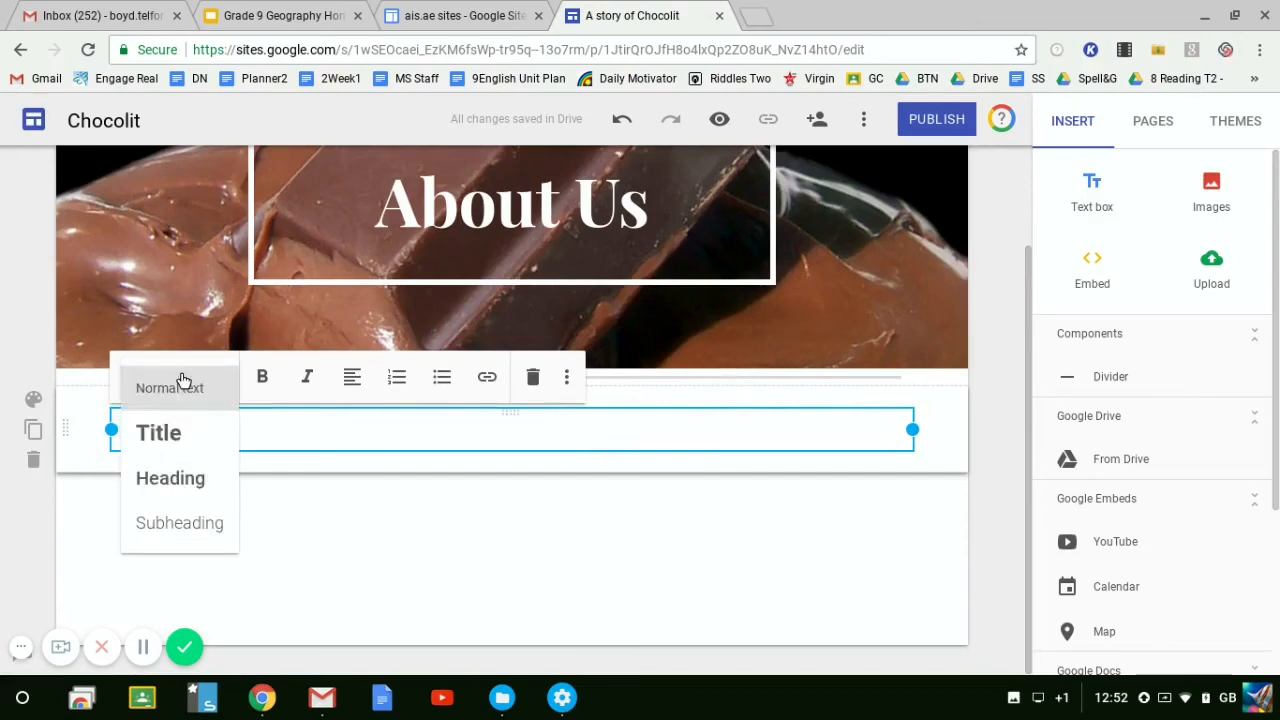
pyautogui.click(183, 522)
pyautogui.write('Q- What is the brand name')
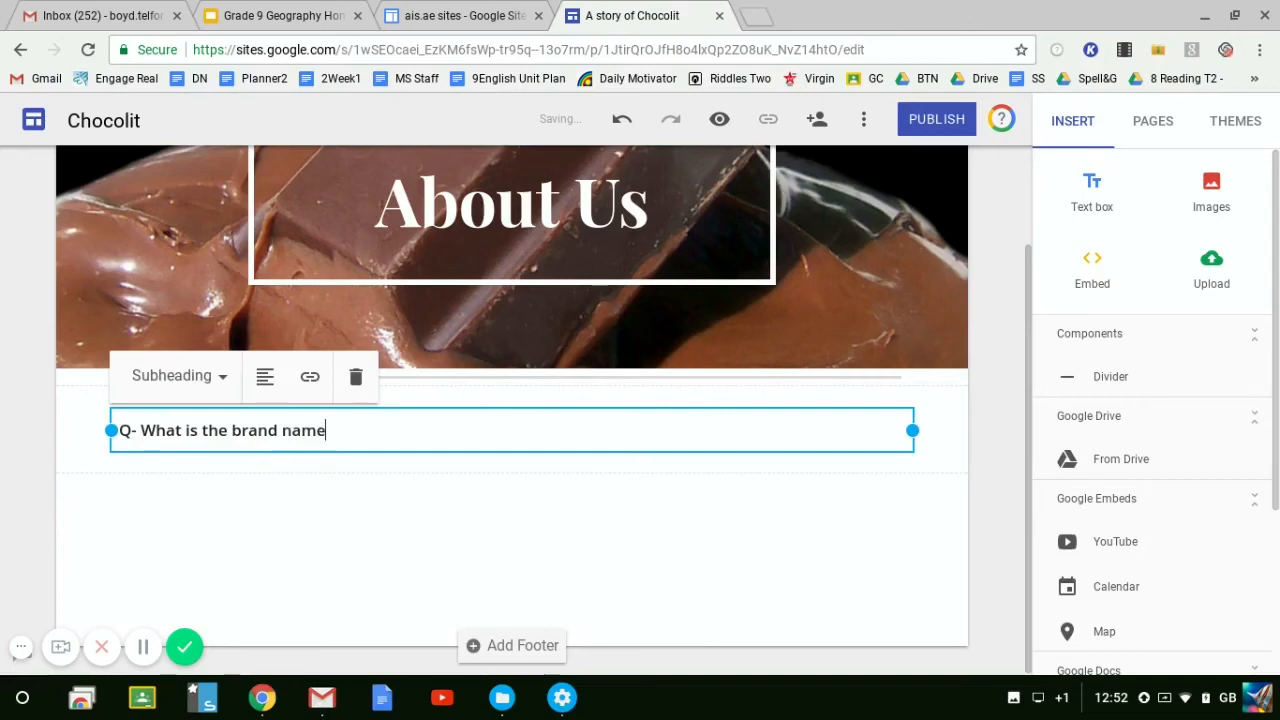
pyautogui.write('?')
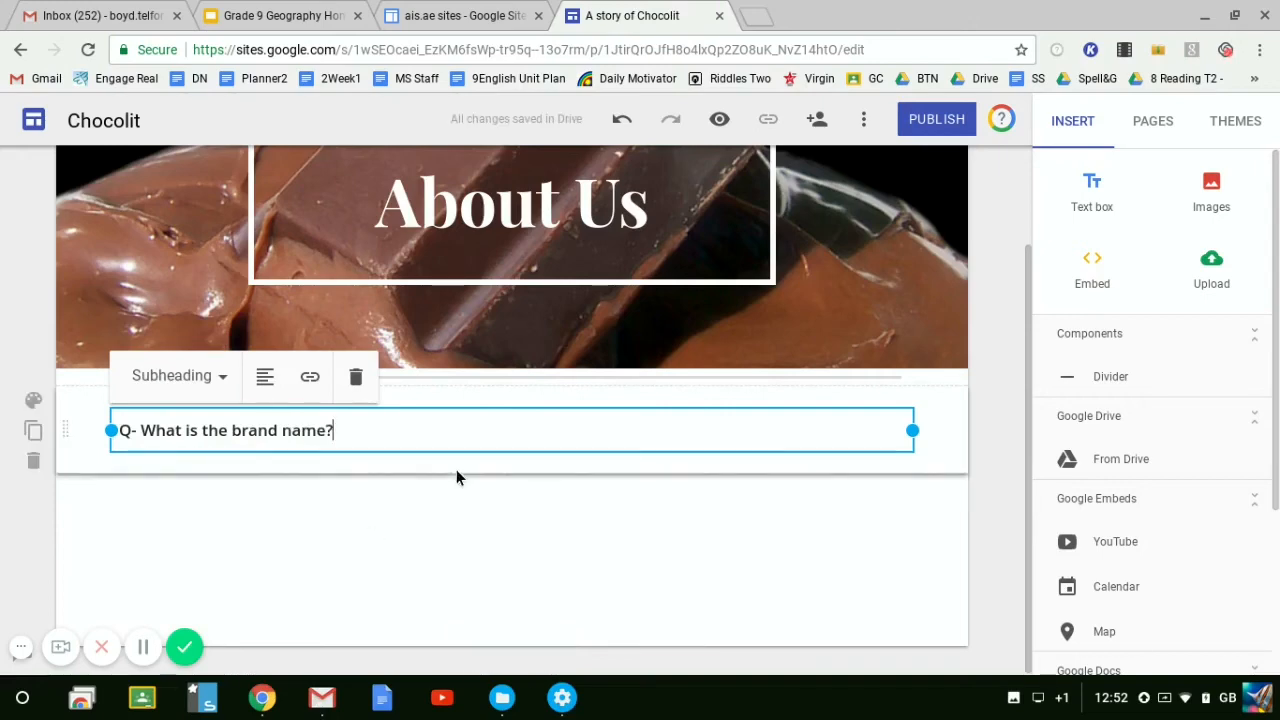
# Insert an empty normal text box below the brand name question
pyautogui.click(489, 505)
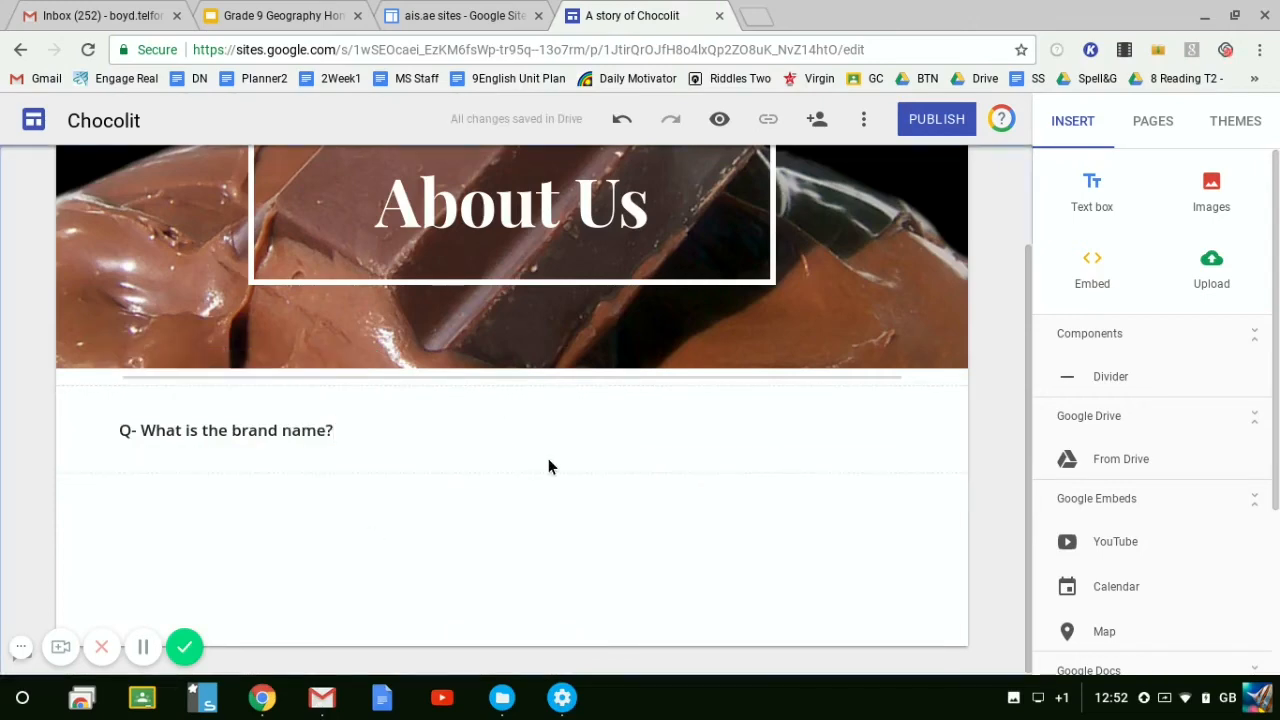
pyautogui.click(1092, 192)
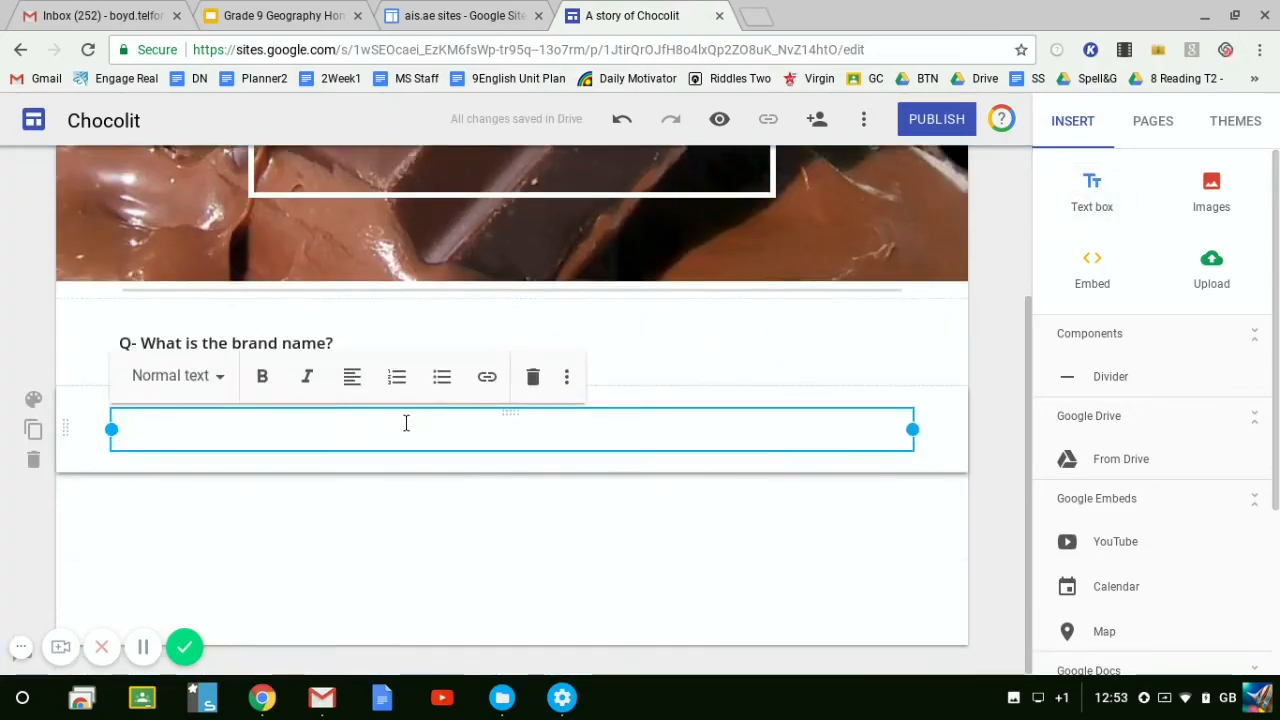
pyautogui.write('Chocolit.')
pyautogui.press('BackSpace')
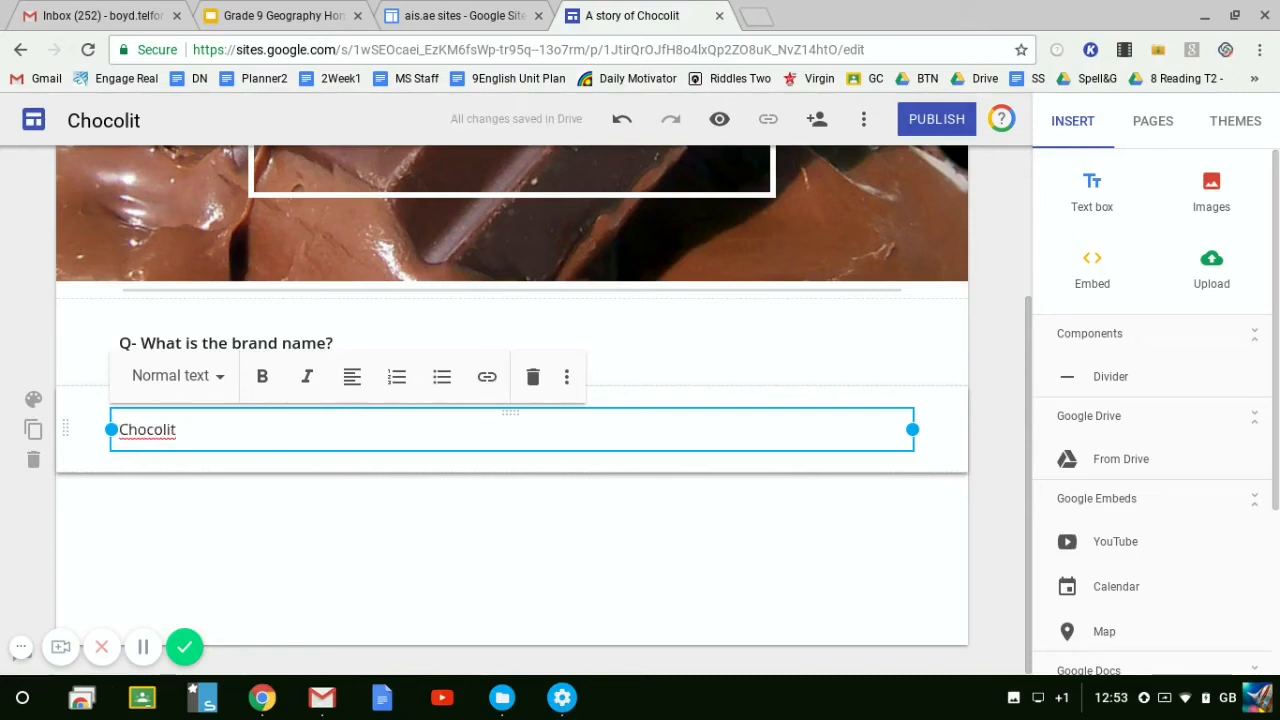
pyautogui.press('BackSpace')
pyautogui.press('BackSpace')
pyautogui.press('BackSpace')
pyautogui.press('BackSpace')
pyautogui.press('BackSpace')
pyautogui.press('BackSpace')
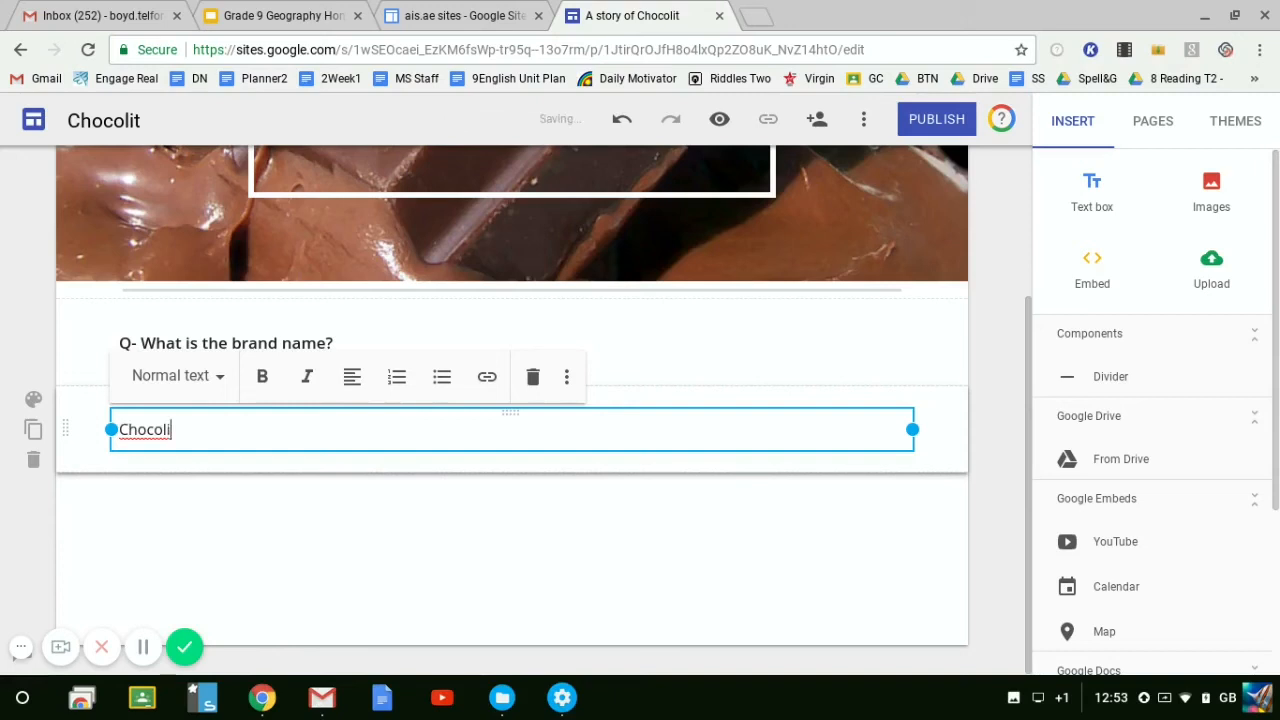
# Write the answer "The name 'Chocolit' was inspired through the use of wordplay upon the words Chocolate and 'lit."
pyautogui.write("The name 'Chocolit' was inspired ")
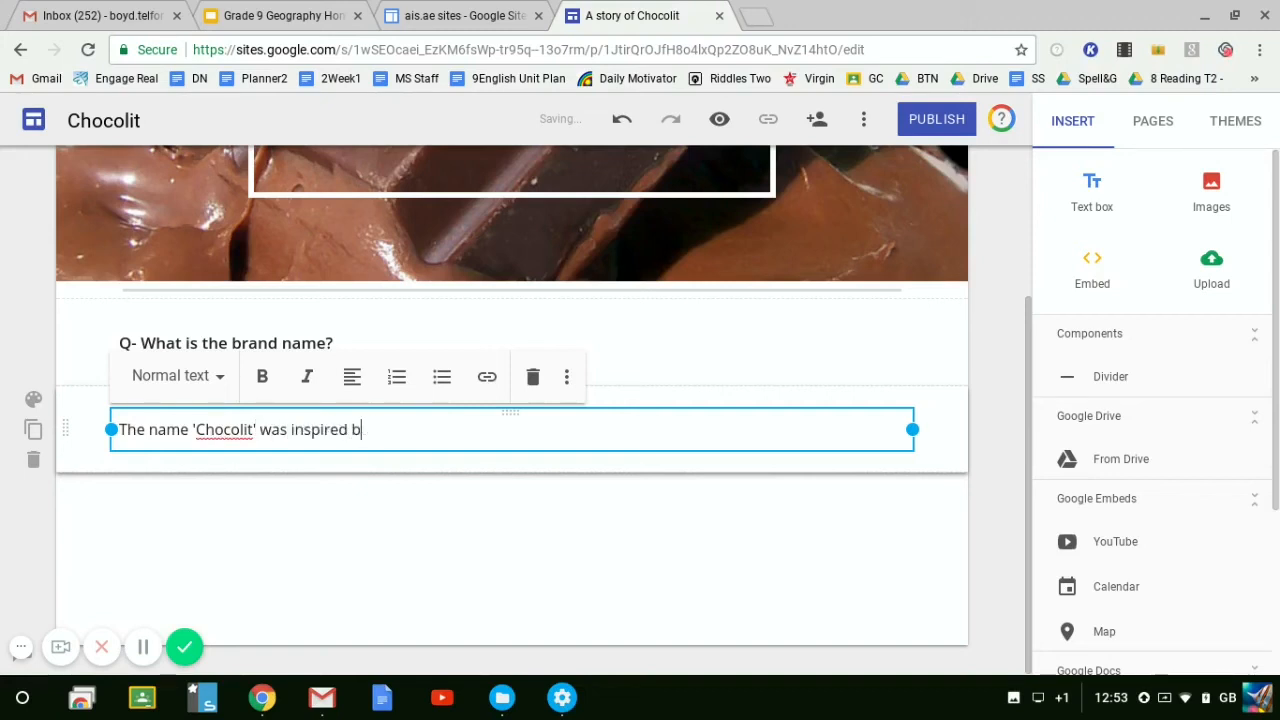
pyautogui.write('through the use of wordplay upon the wod')
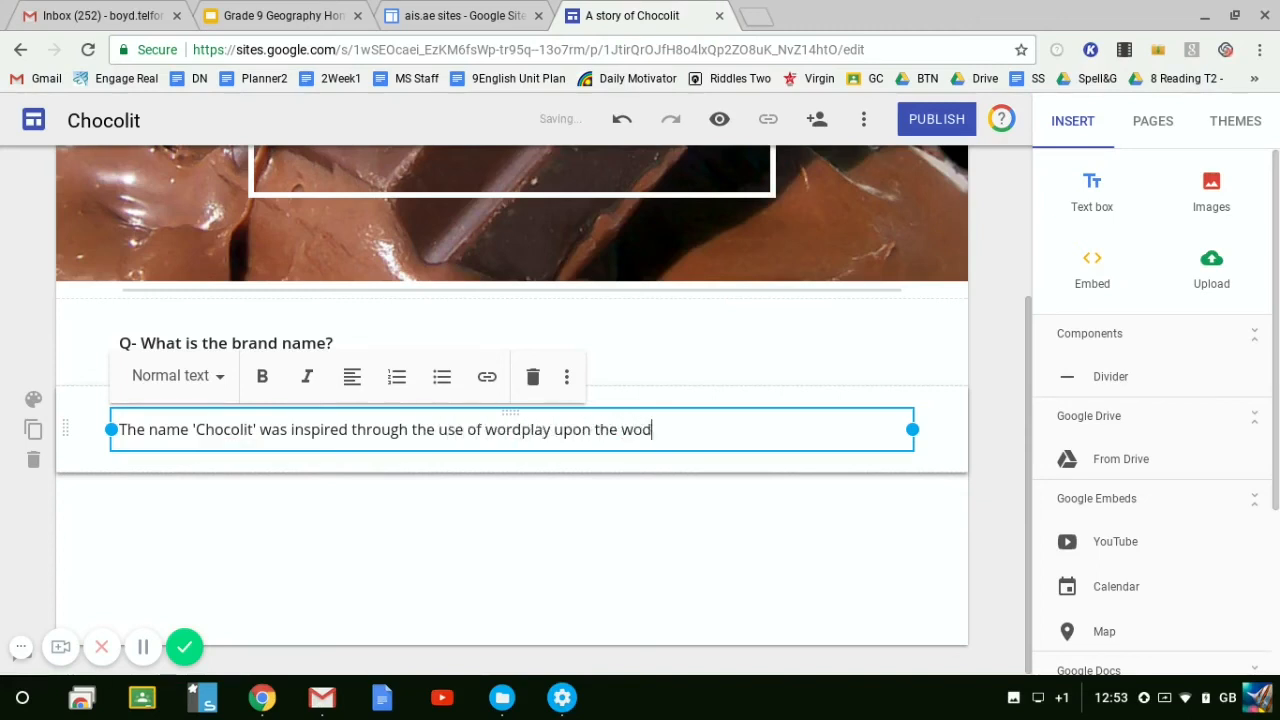
pyautogui.press('BackSpace')
pyautogui.write("rds Chocolate and 'lit.")
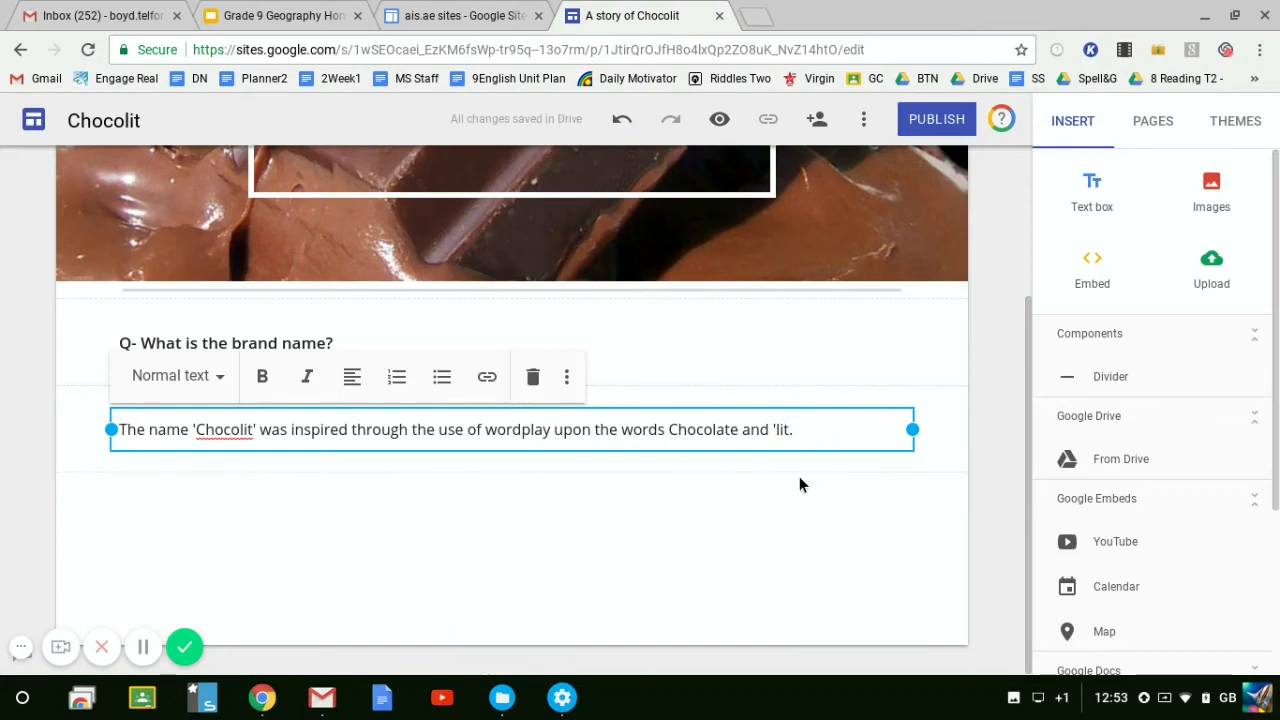
pyautogui.click(756, 540)
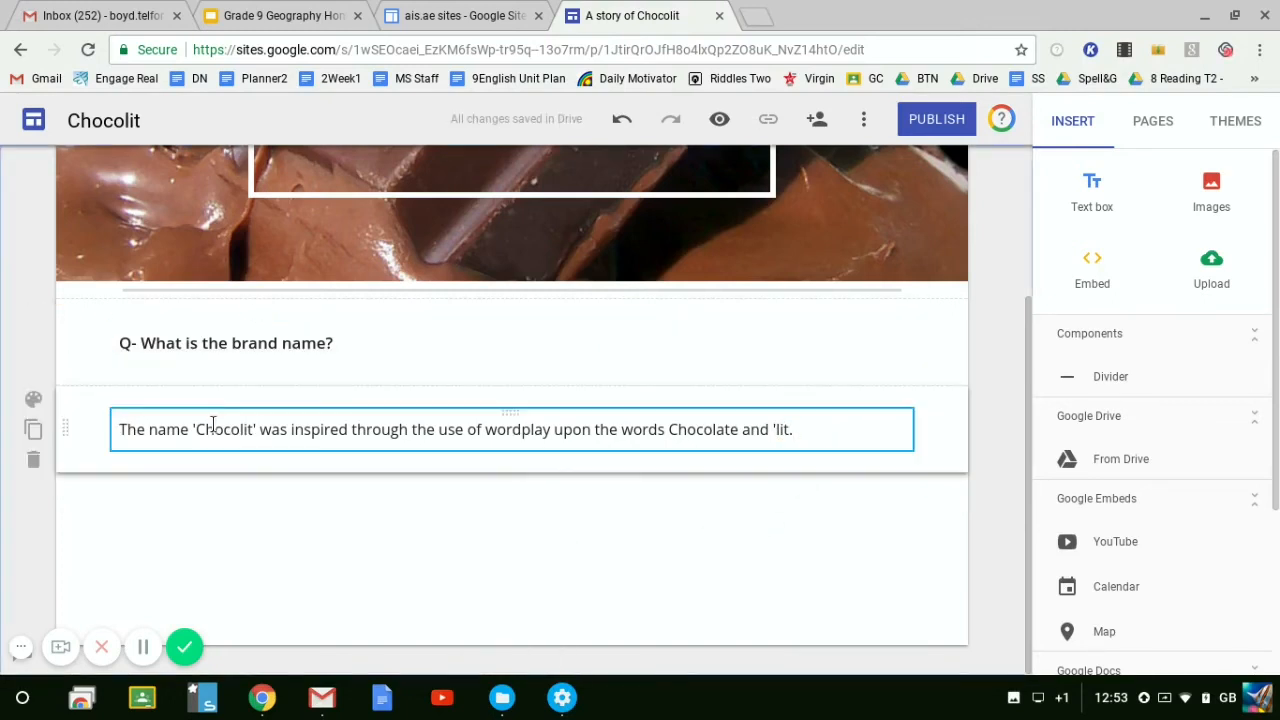
# Insert a Subheading text box below the brand name answer reading "Q- Second question"
pyautogui.click(1092, 195)
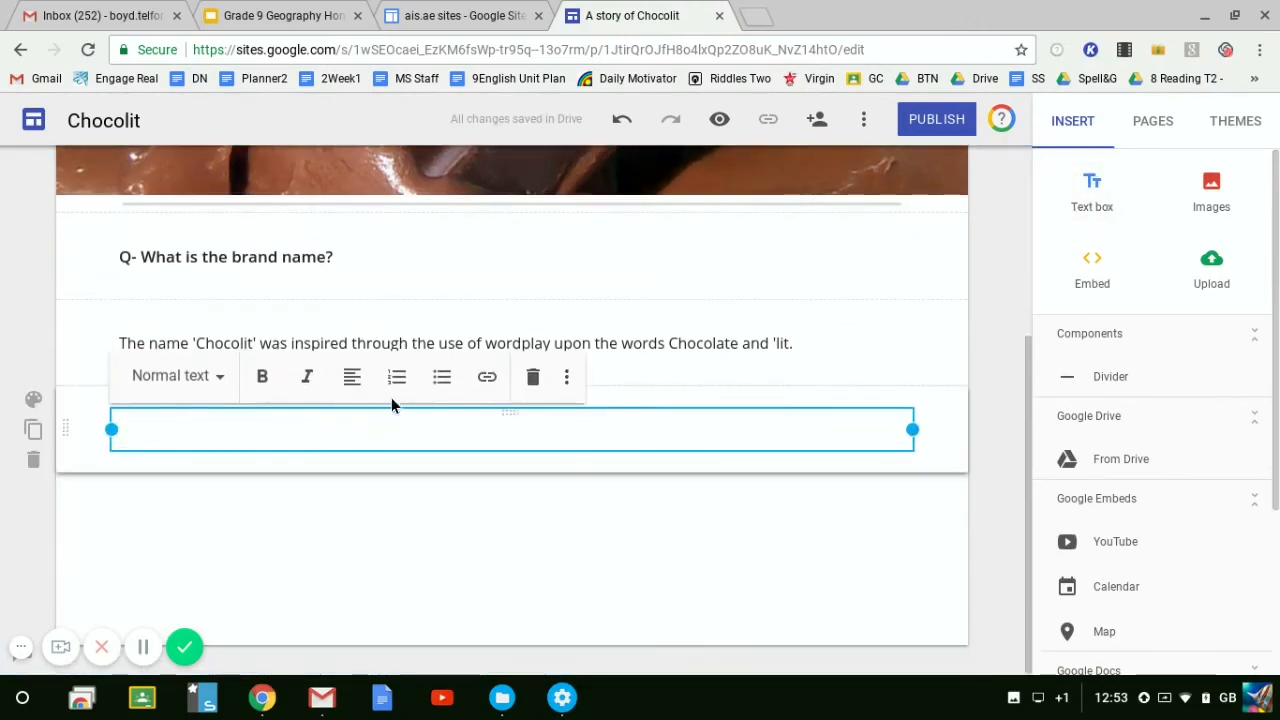
pyautogui.click(175, 377)
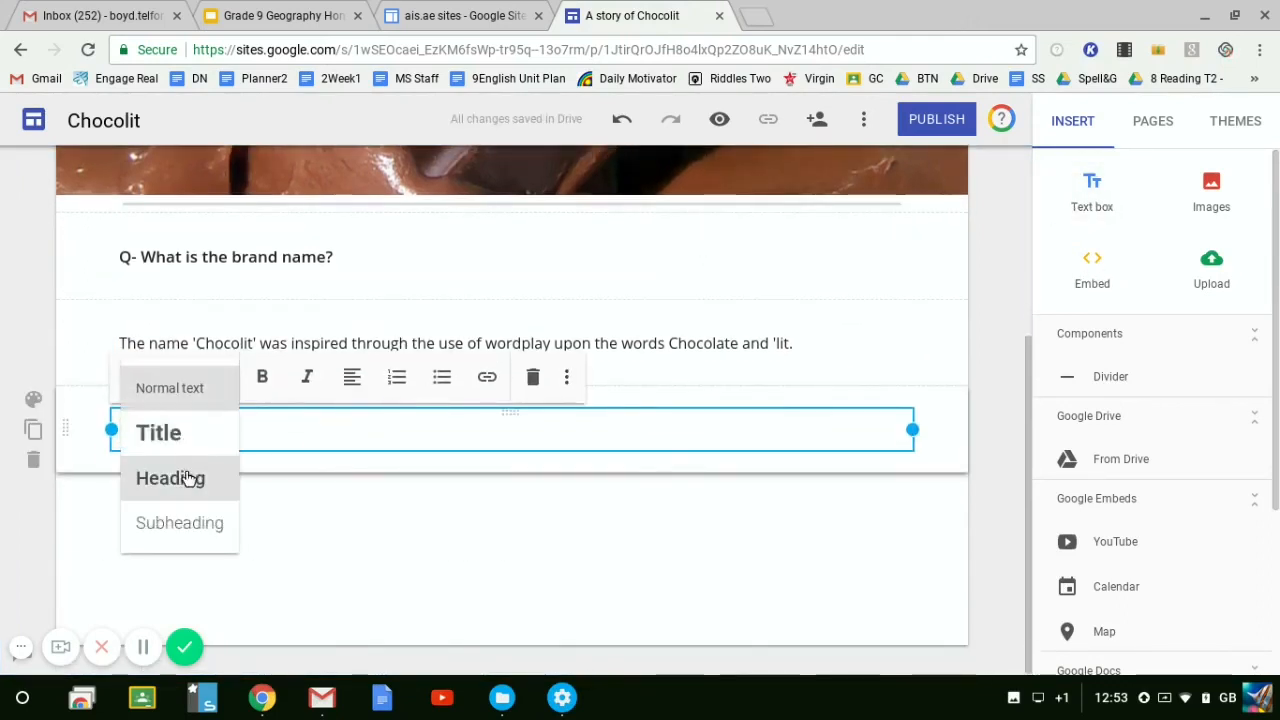
pyautogui.click(184, 532)
pyautogui.write('Q- Seon')
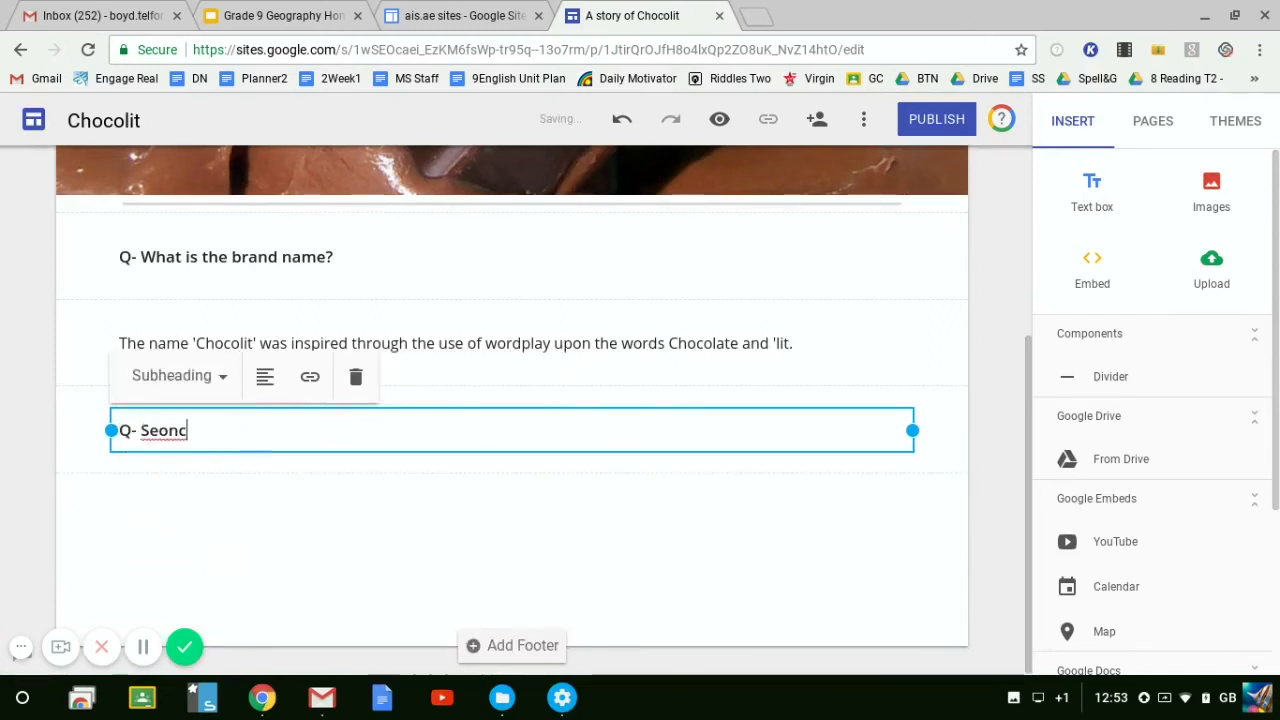
pyautogui.press('BackSpace')
pyautogui.write('ond question')
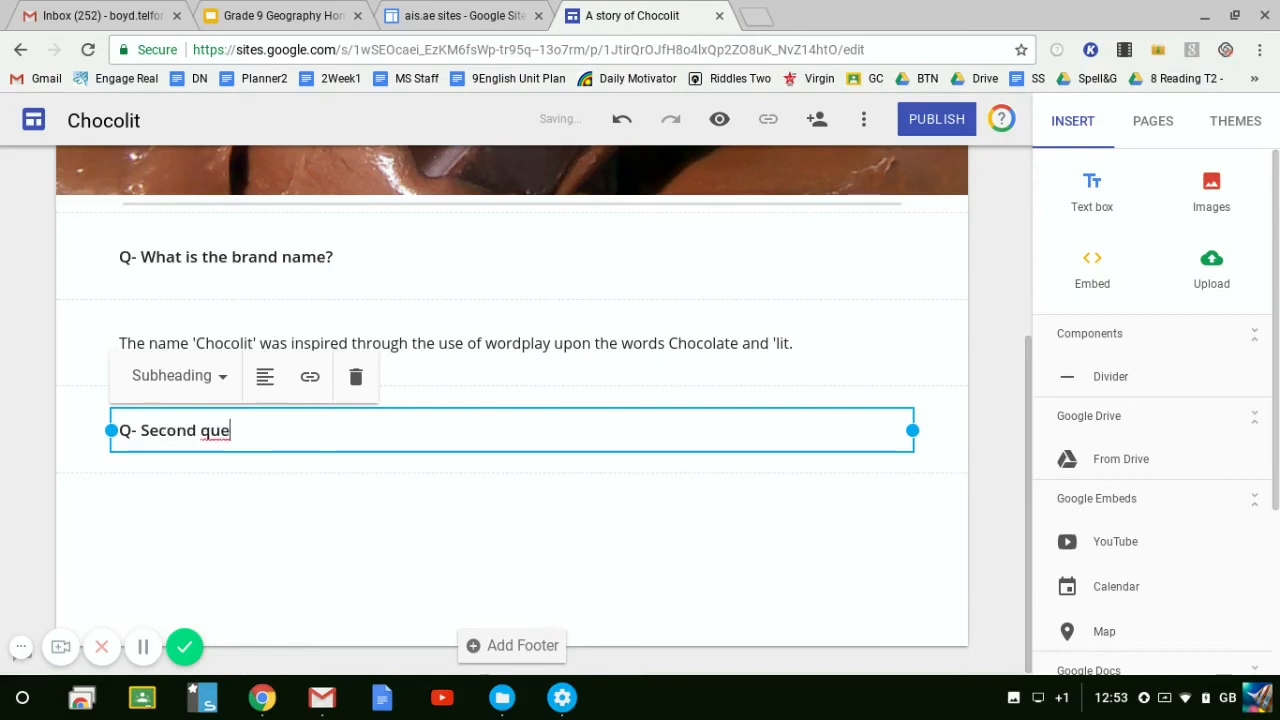
pyautogui.click(430, 542)
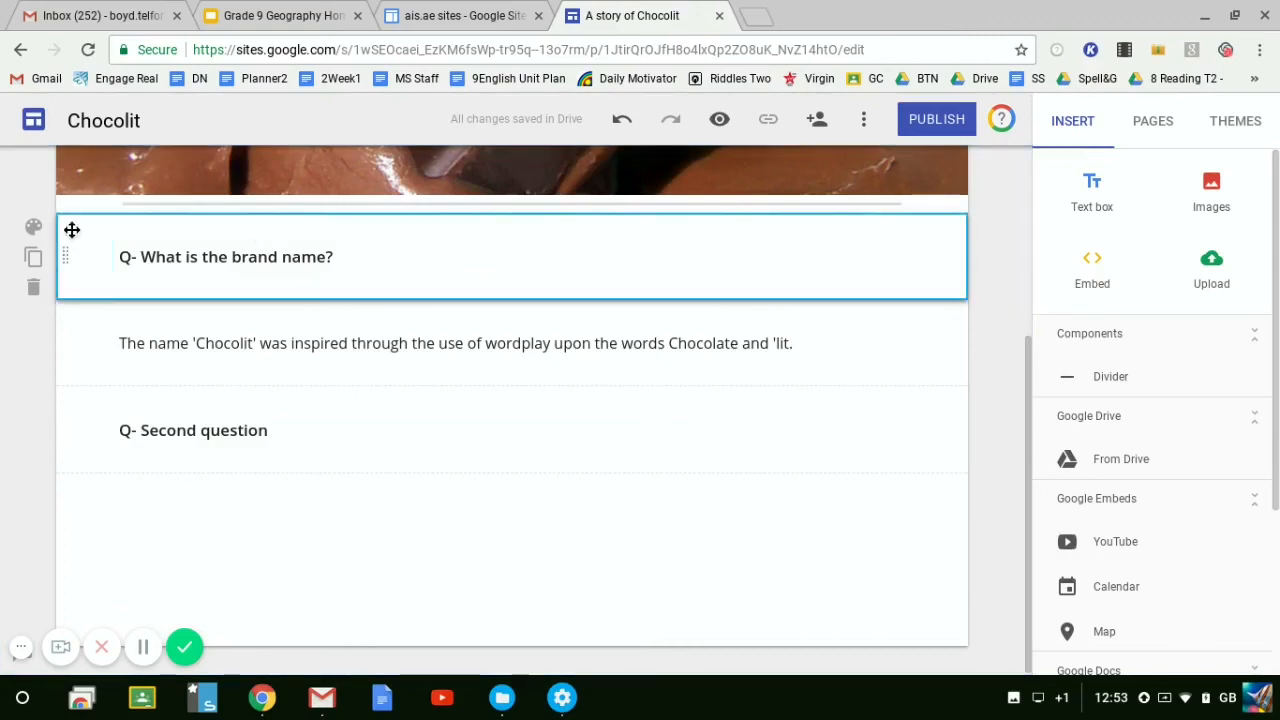
# Apply the Emphasis 2 section style to the brand name question and the second question on the About Us page
pyautogui.click(33, 227)
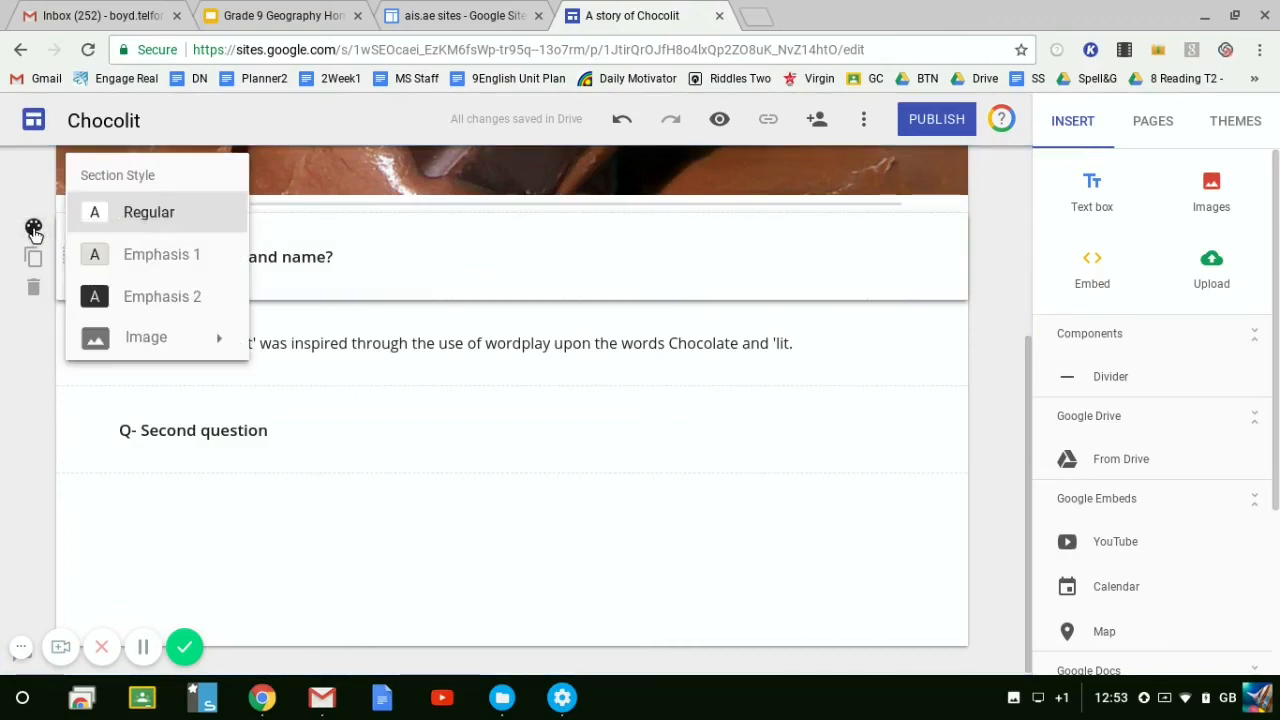
pyautogui.click(135, 296)
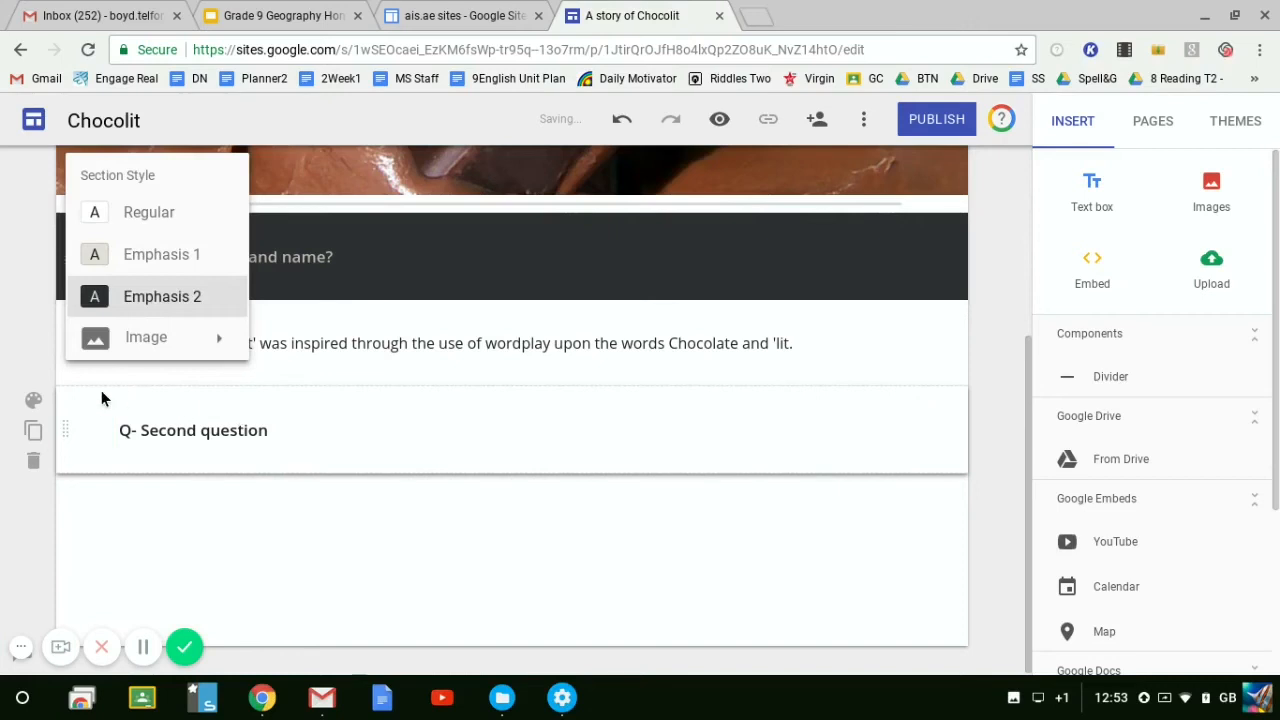
pyautogui.click(33, 400)
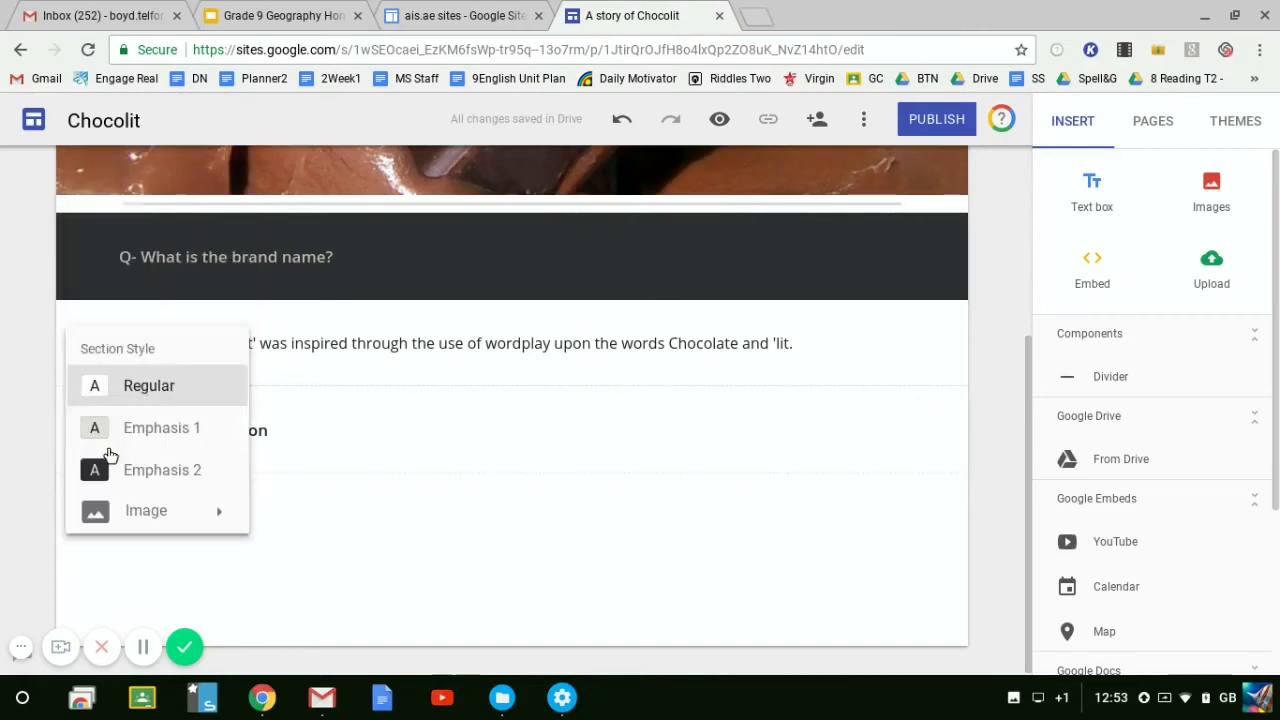
pyautogui.click(130, 470)
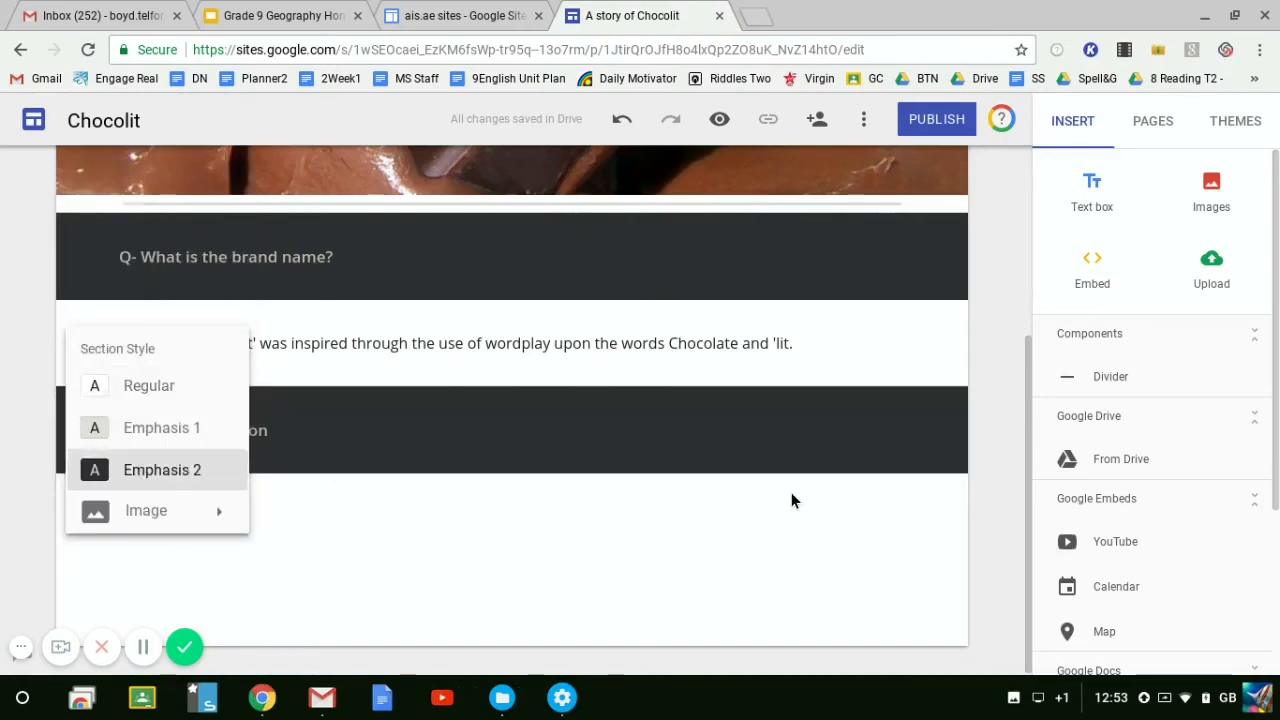
pyautogui.scroll(2, 791, 492)
pyautogui.moveTo(793, 530); pyautogui.dragTo(894, 445)
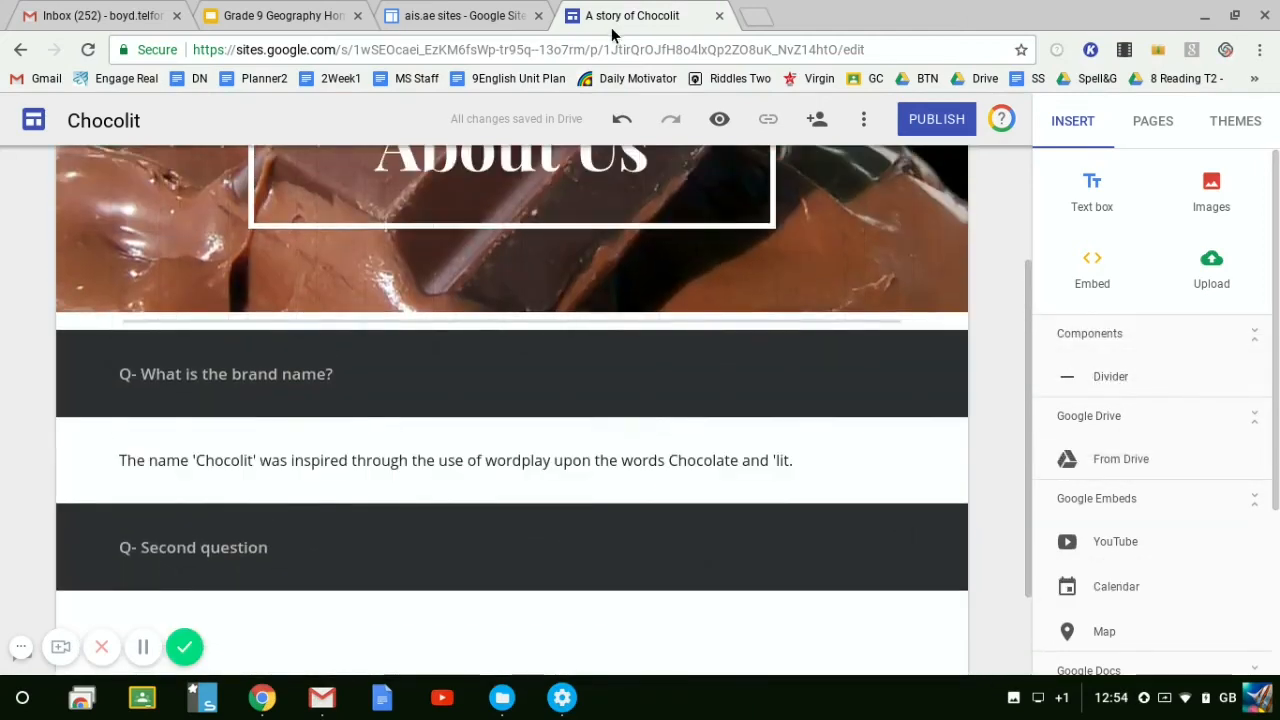
# Check the Task 3 company profile questions in the Grade 9 Geography slides and the ways to insert an image in the site
pyautogui.click(268, 12)
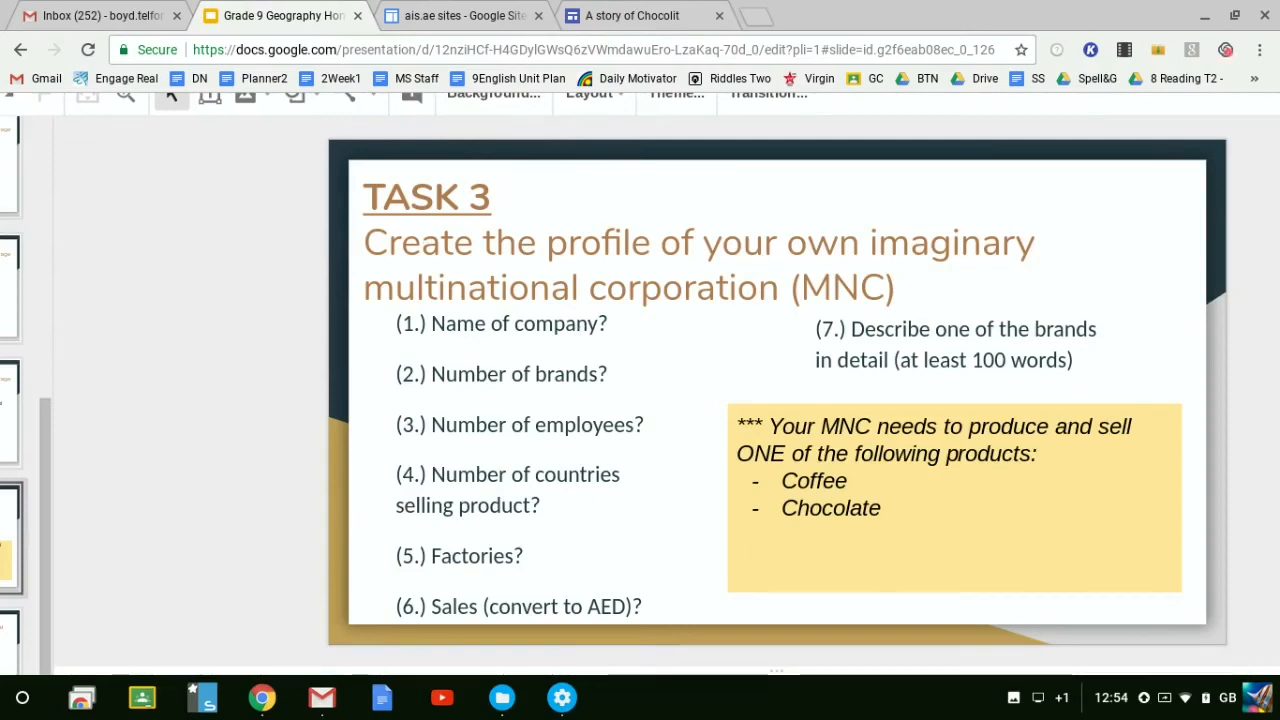
pyautogui.click(640, 15)
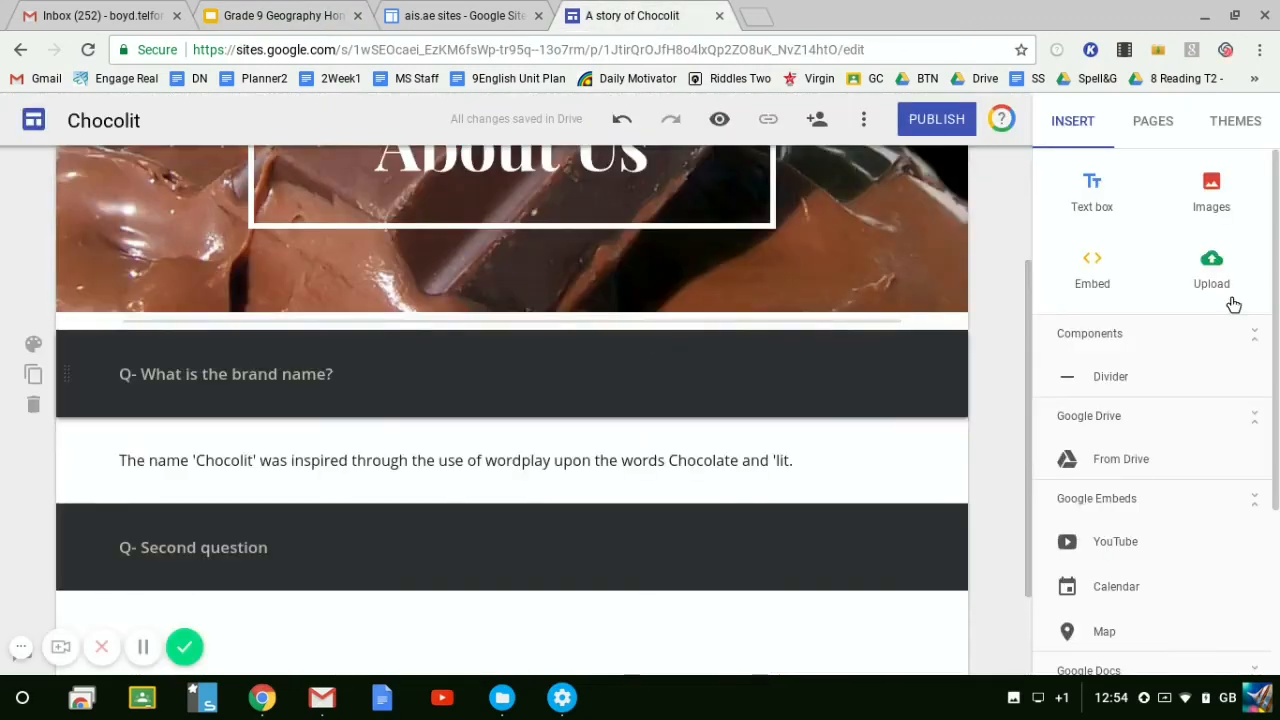
pyautogui.click(1211, 195)
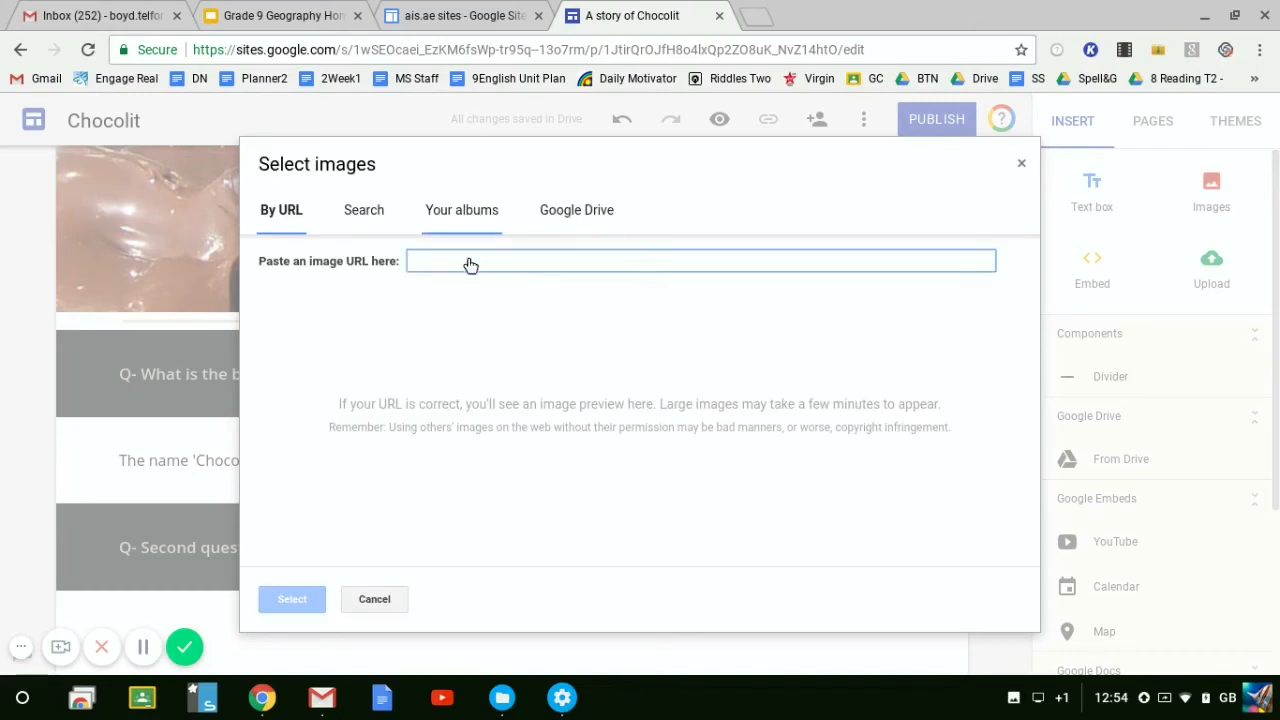
pyautogui.click(370, 598)
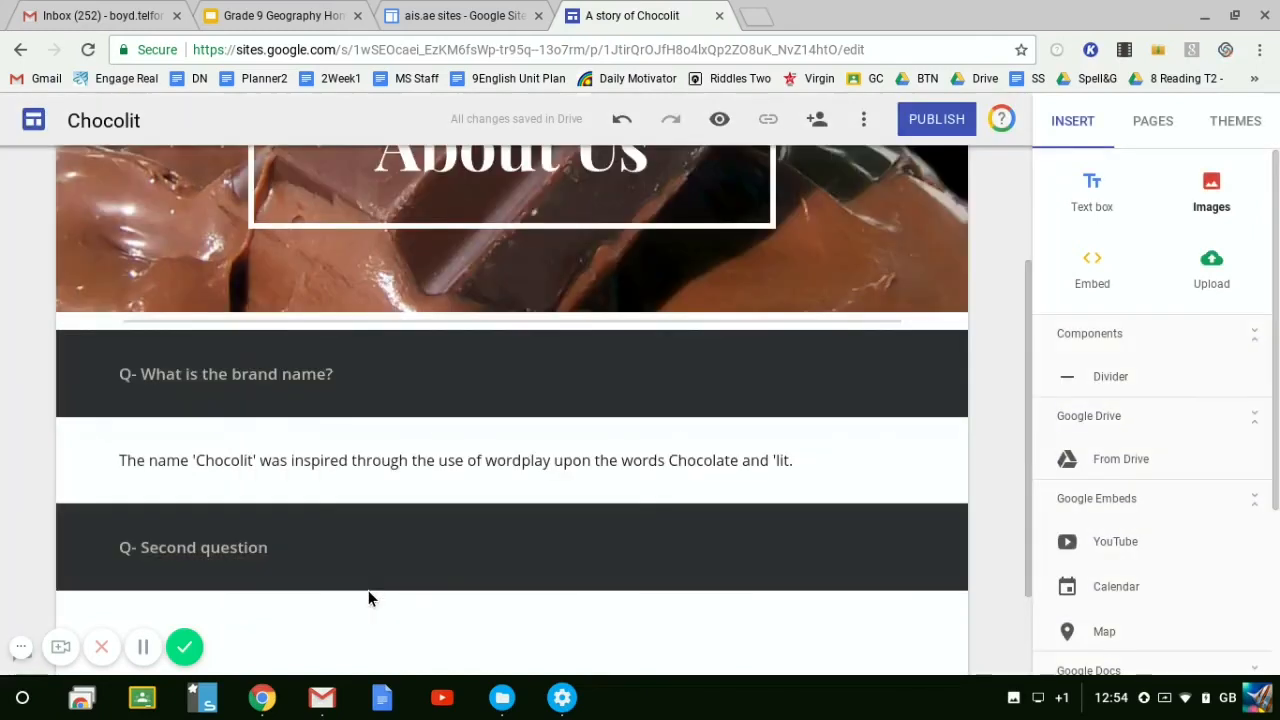
# Return the brand name question's section to the Regular style
pyautogui.scroll(2, 512, 540)
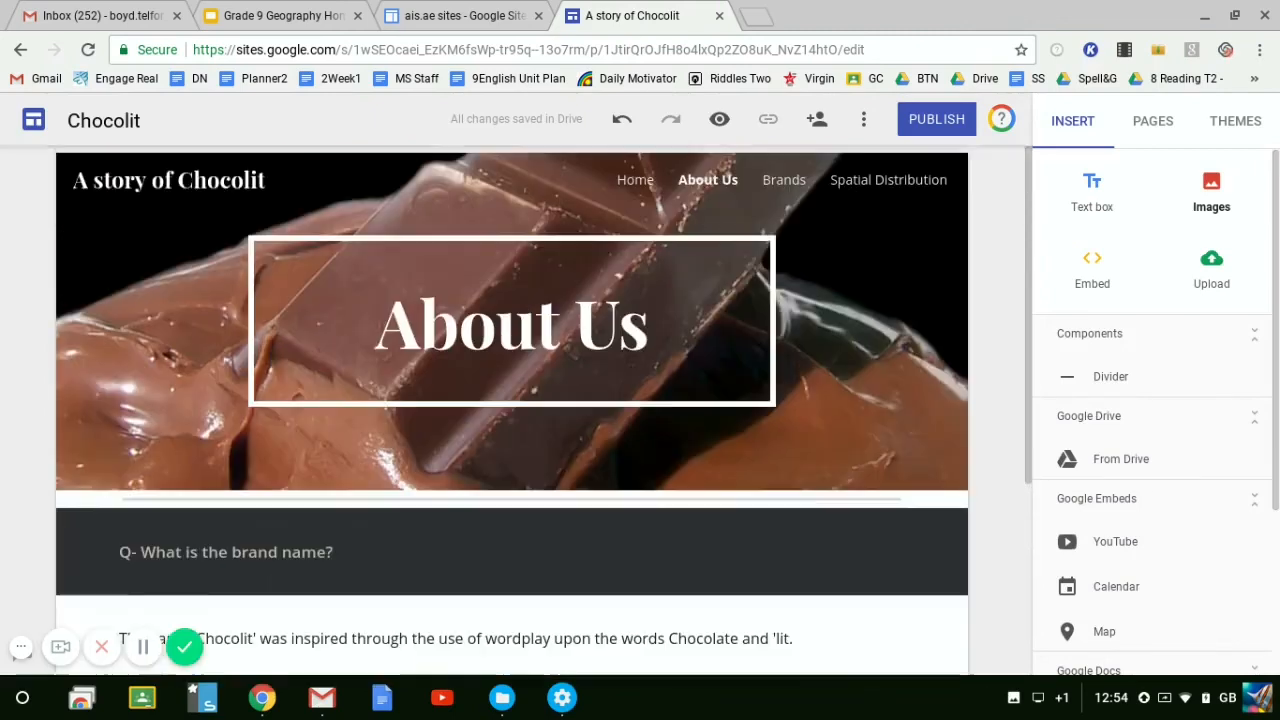
pyautogui.scroll(-2, 512, 540)
pyautogui.scroll(2, 512, 400)
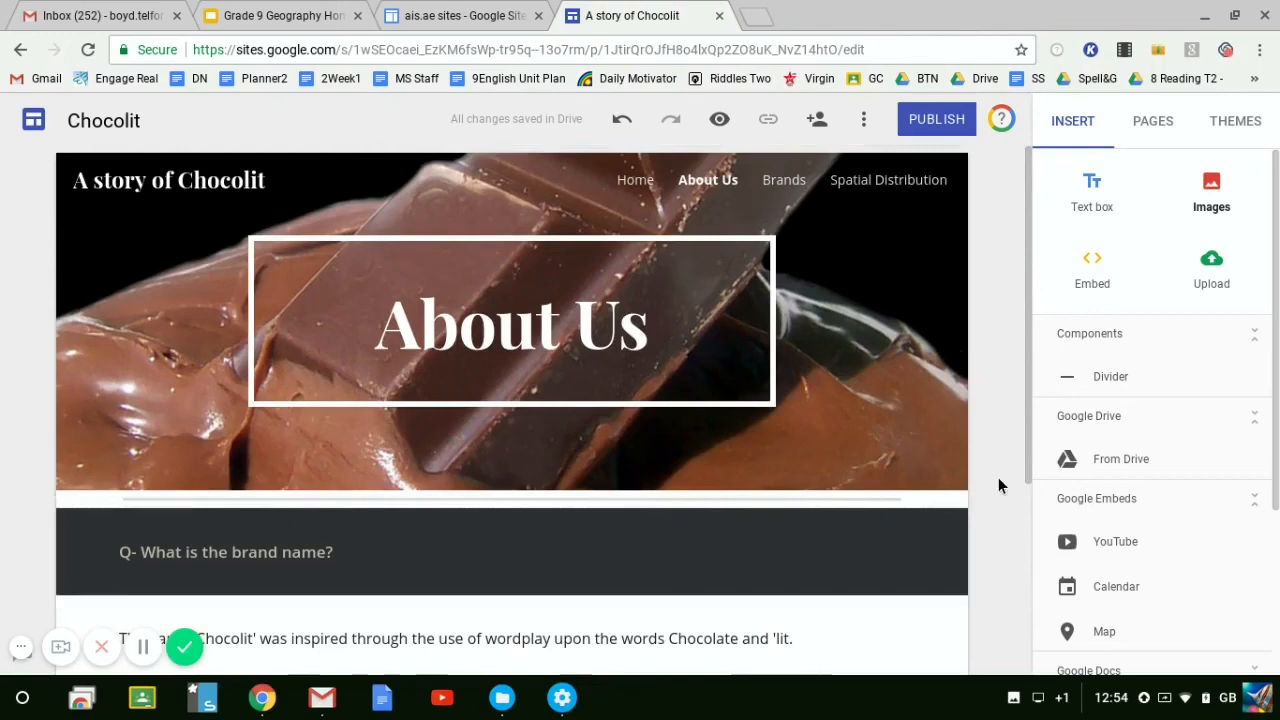
pyautogui.scroll(-4, 1005, 476)
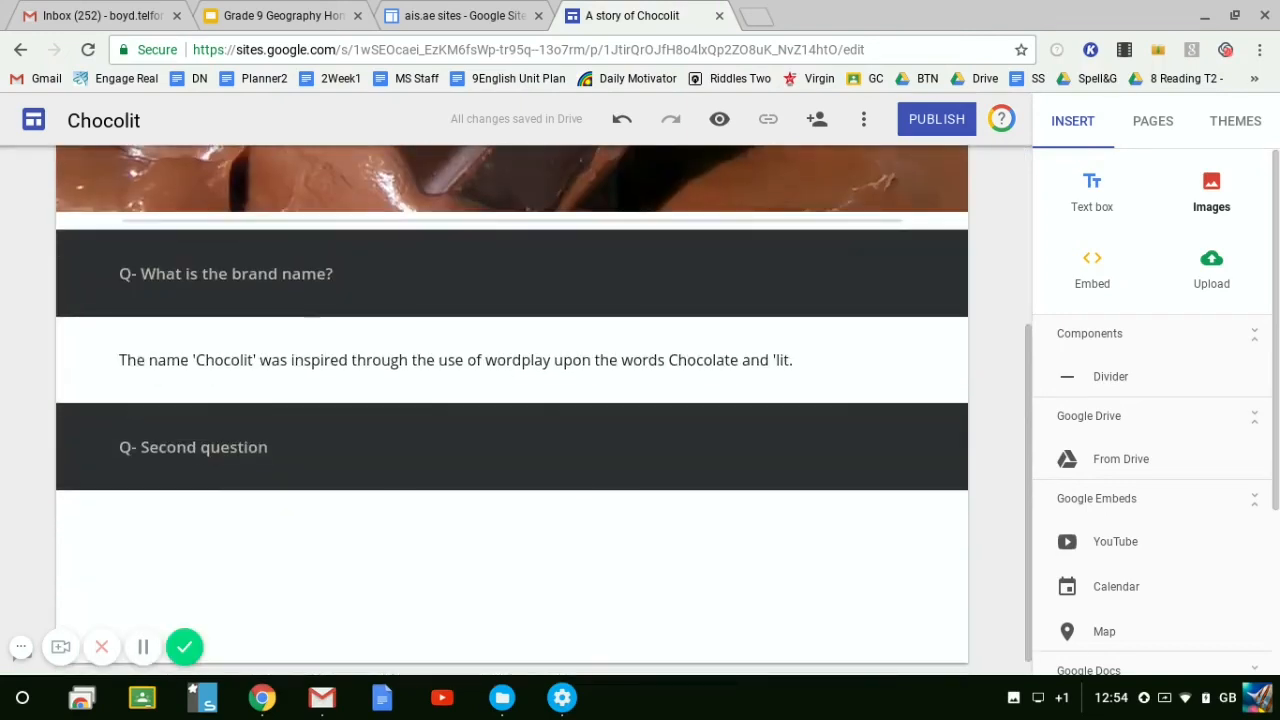
pyautogui.scroll(3, 1005, 476)
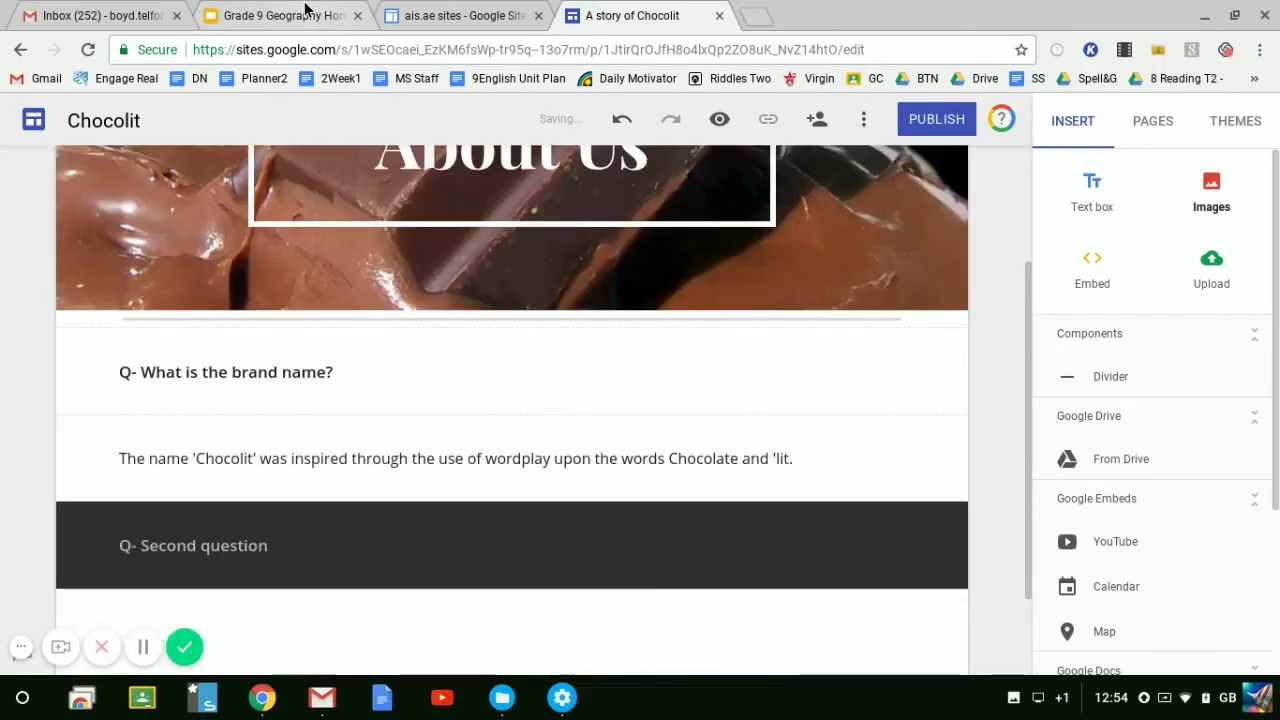
# Review the Task 3 questions and the Task 4 success criteria in the Grade 9 Geography slides, and return to the site editor
pyautogui.click(306, 14)
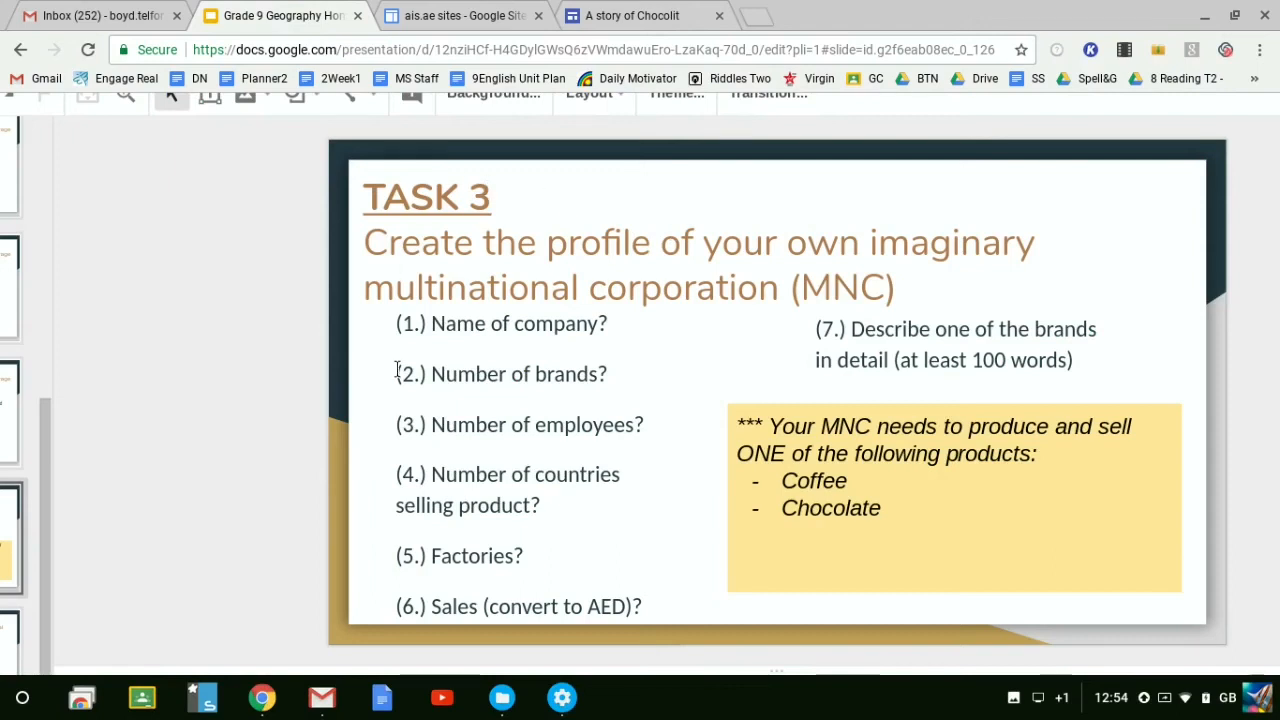
pyautogui.press('Down')
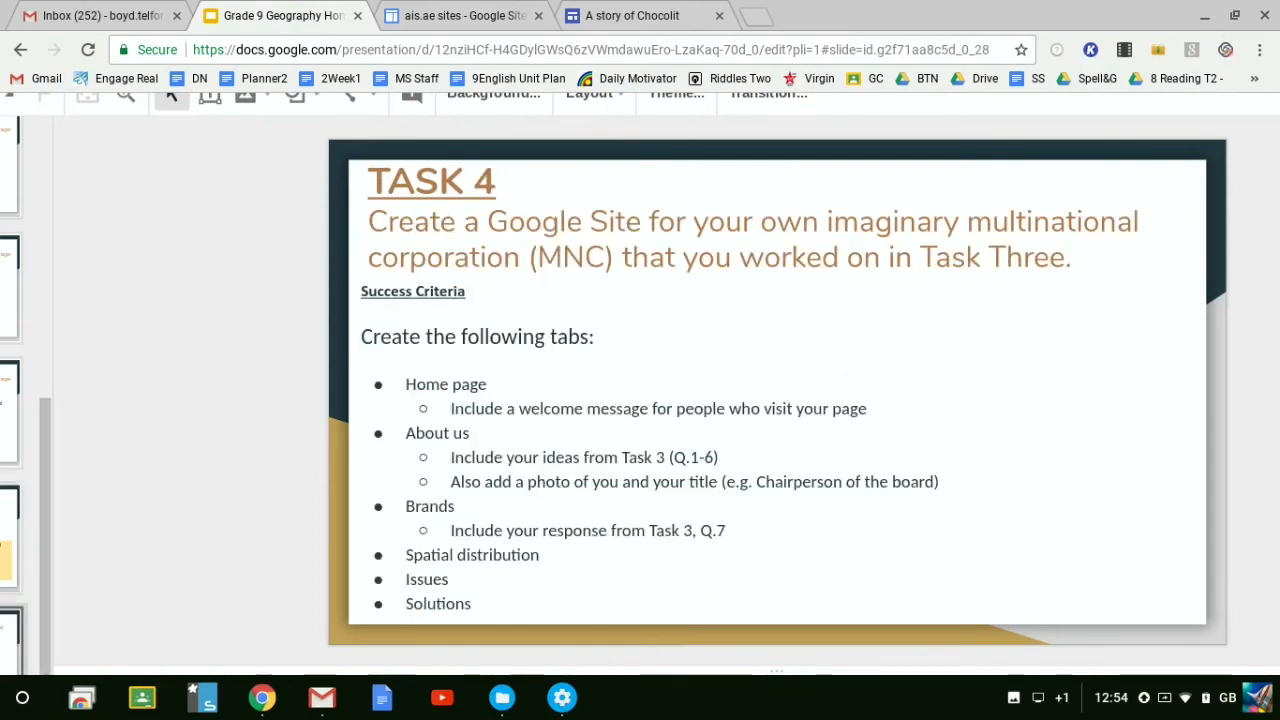
pyautogui.press('Up')
pyautogui.press('Down')
pyautogui.click(650, 15)
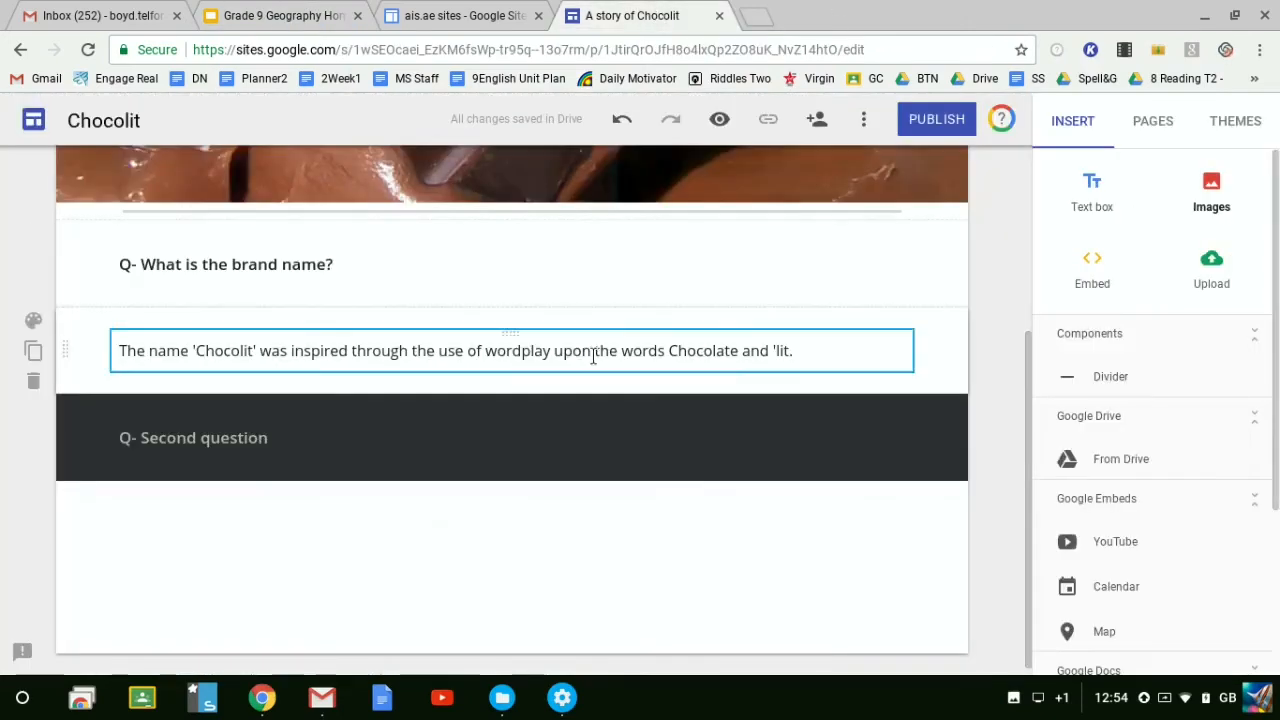
# Preview the About Us page from its header to the second question, and return to the editor
pyautogui.scroll(4, 512, 410)
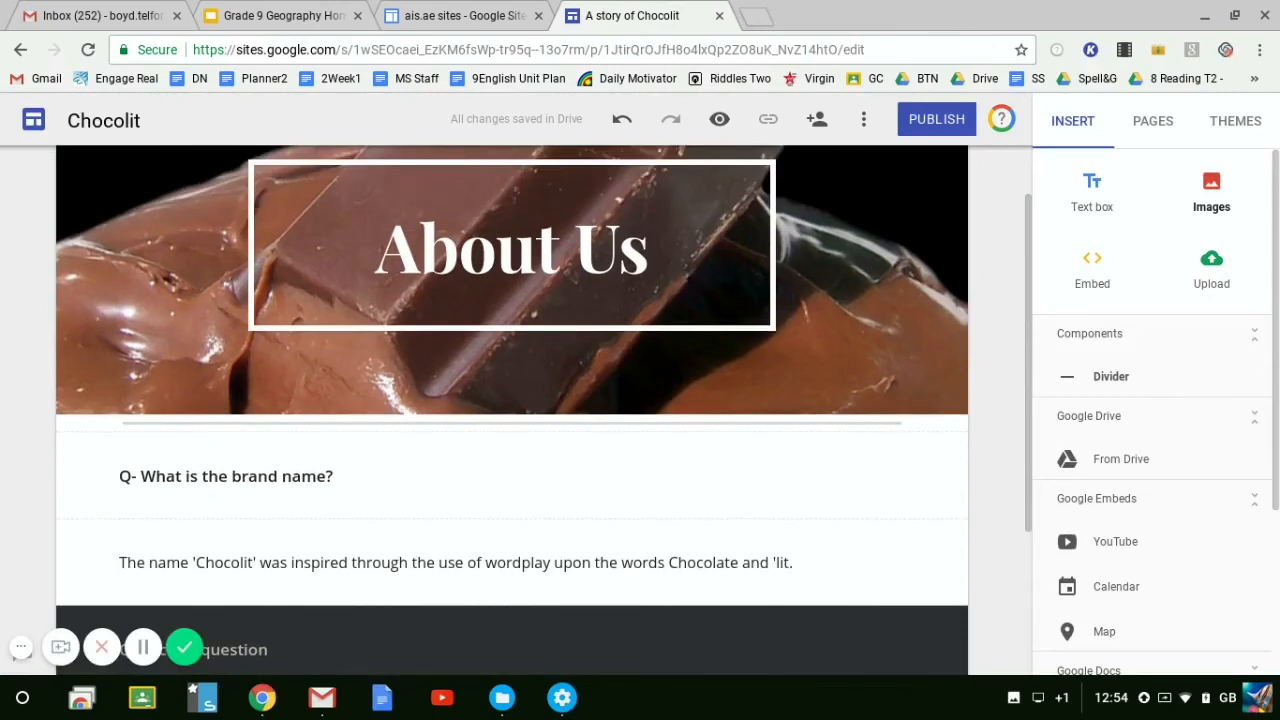
pyautogui.scroll(1, 512, 400)
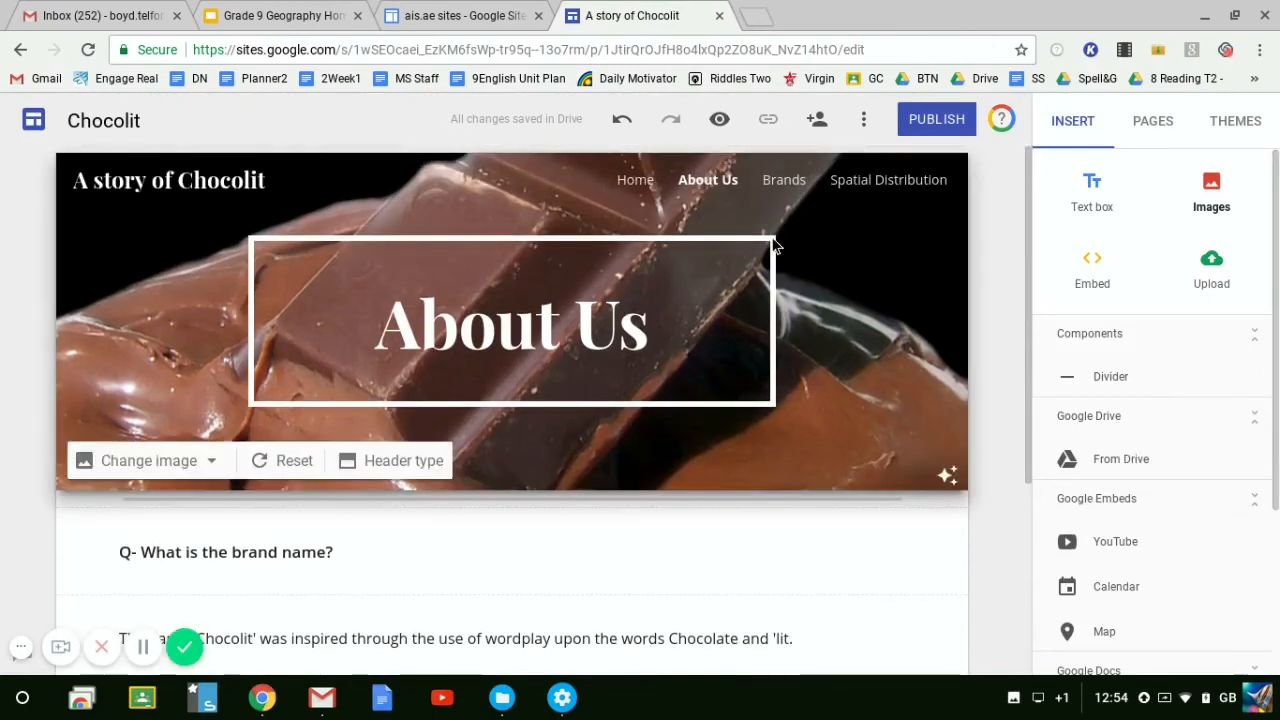
pyautogui.click(721, 121)
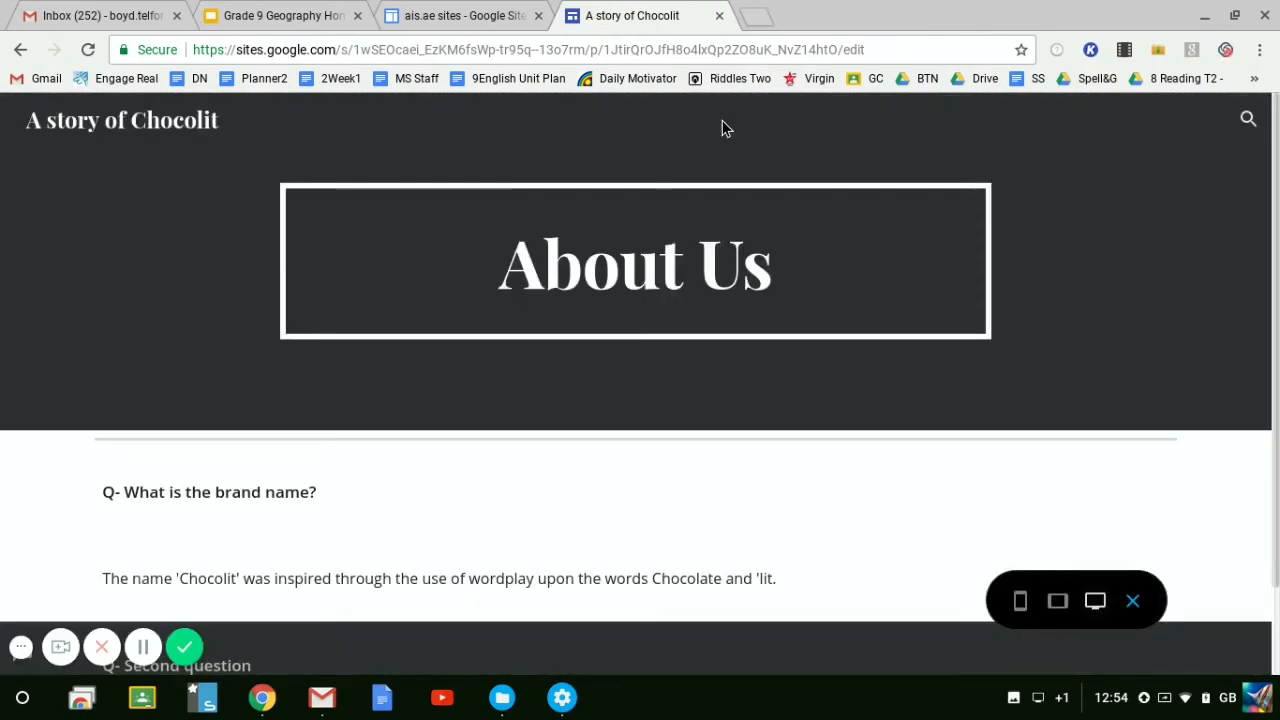
pyautogui.scroll(-1, 640, 380)
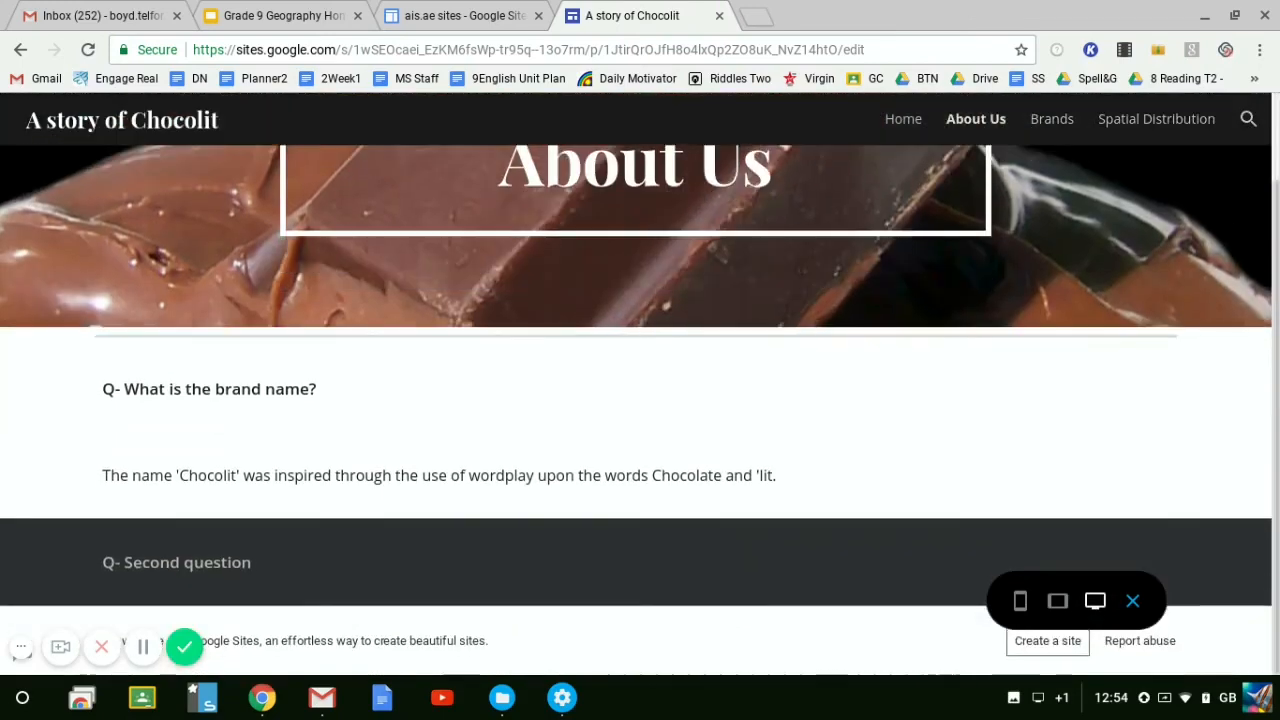
pyautogui.scroll(1, 640, 380)
pyautogui.scroll(-1, 640, 380)
pyautogui.scroll(1, 640, 380)
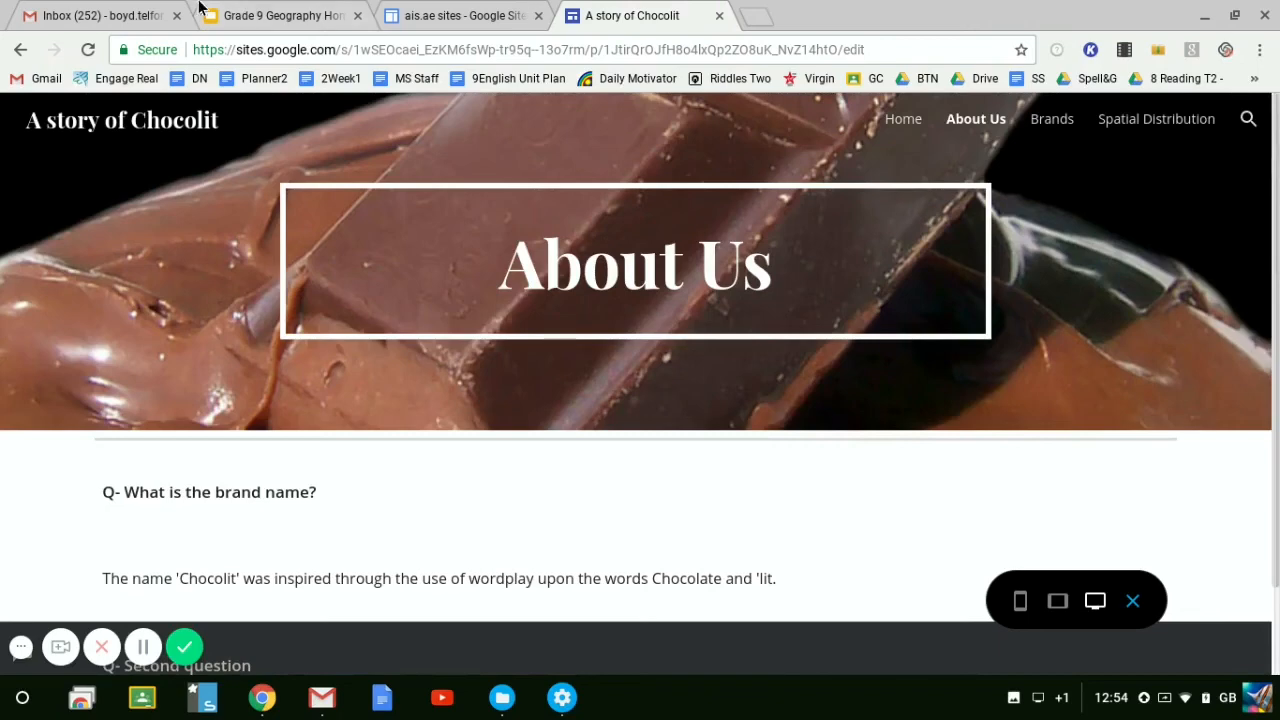
pyautogui.click(21, 50)
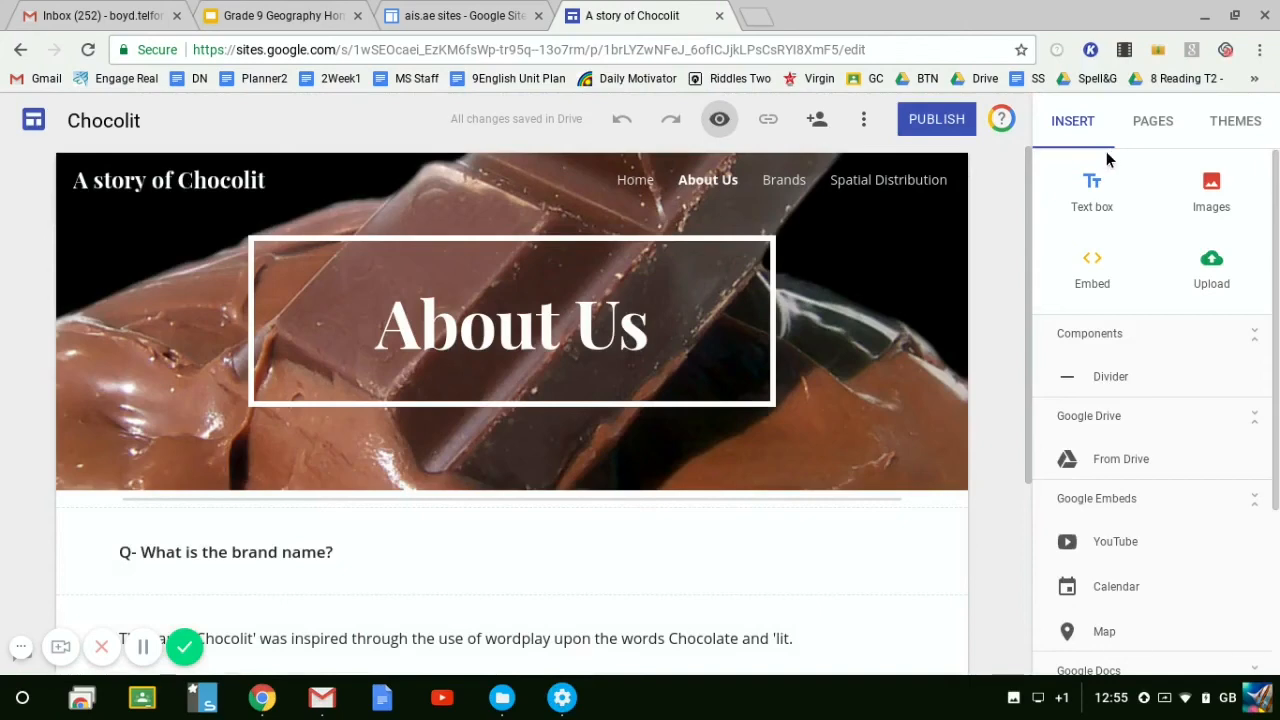
# Preview the Home page with its welcome text and images, and return to the editor
pyautogui.click(1155, 122)
pyautogui.click(1103, 175)
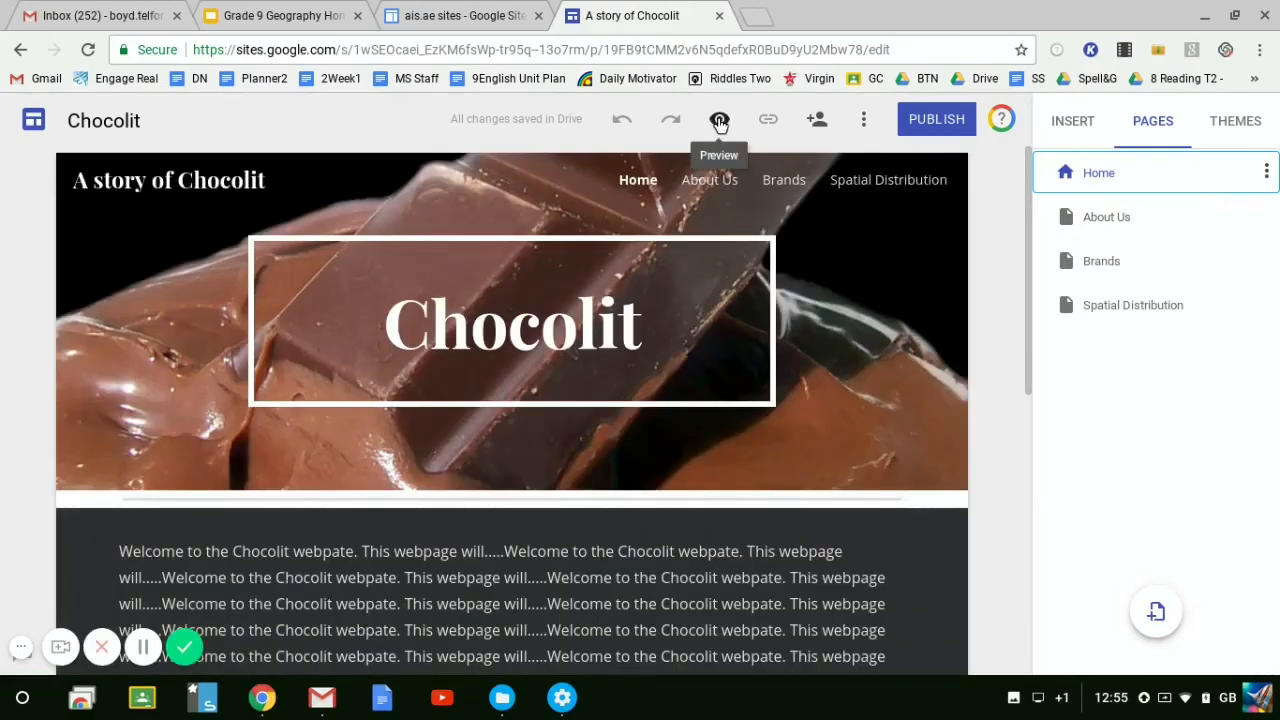
pyautogui.click(719, 121)
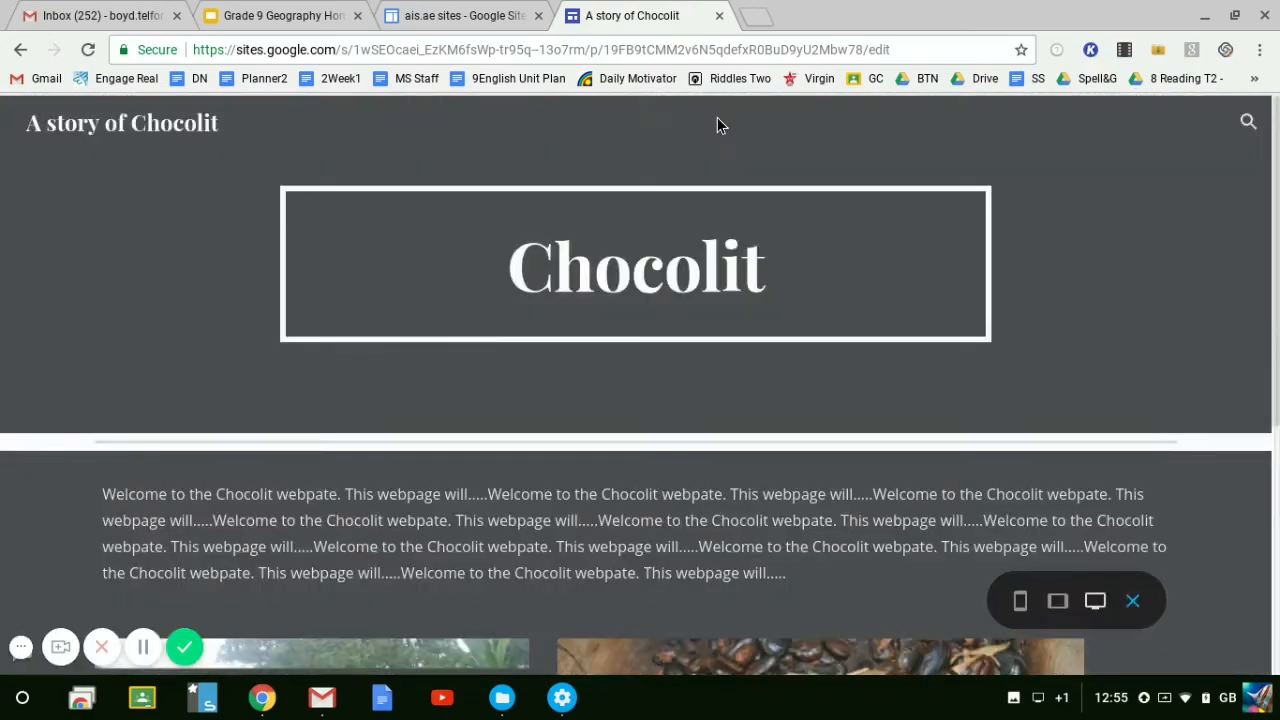
pyautogui.scroll(-2, 640, 384)
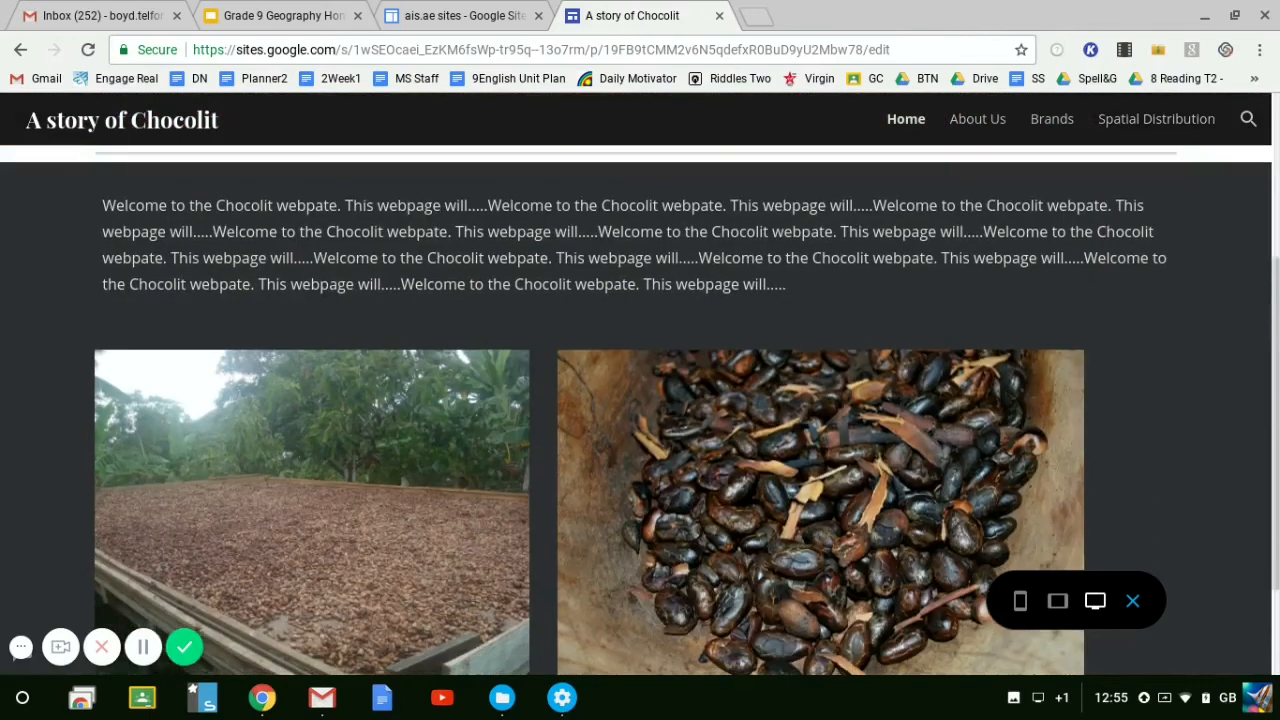
pyautogui.scroll(3, 640, 384)
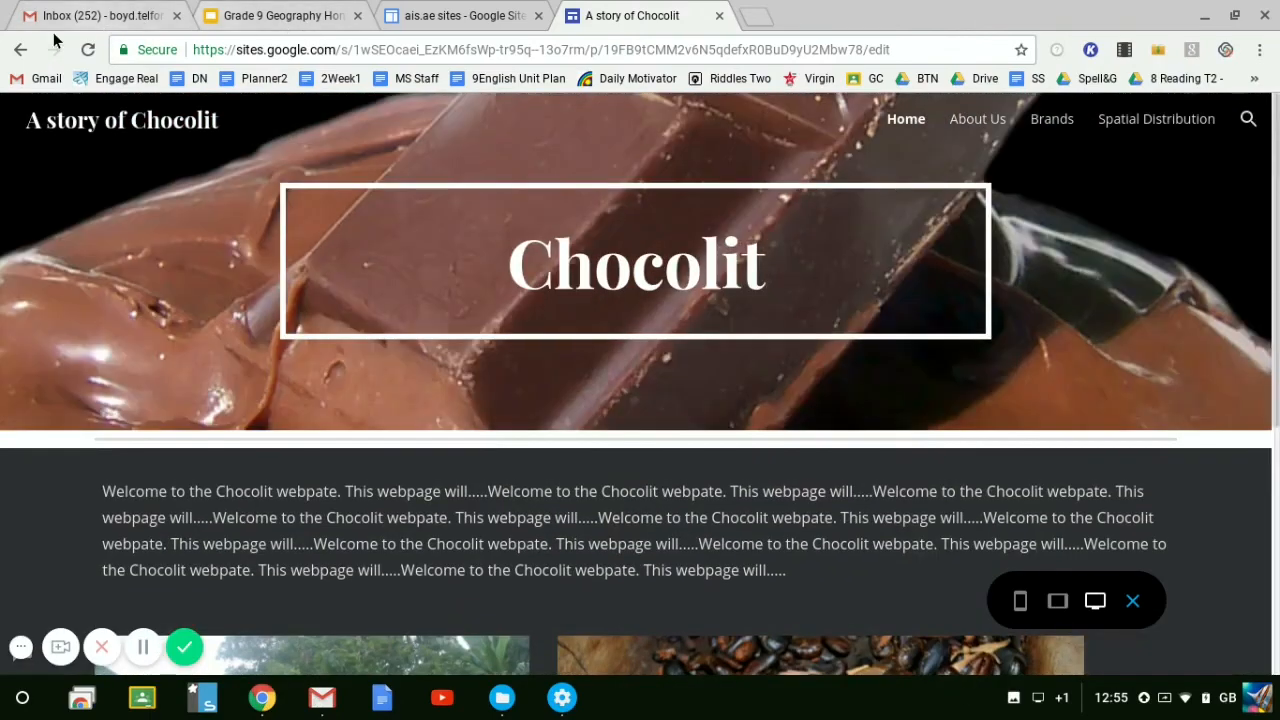
pyautogui.click(22, 50)
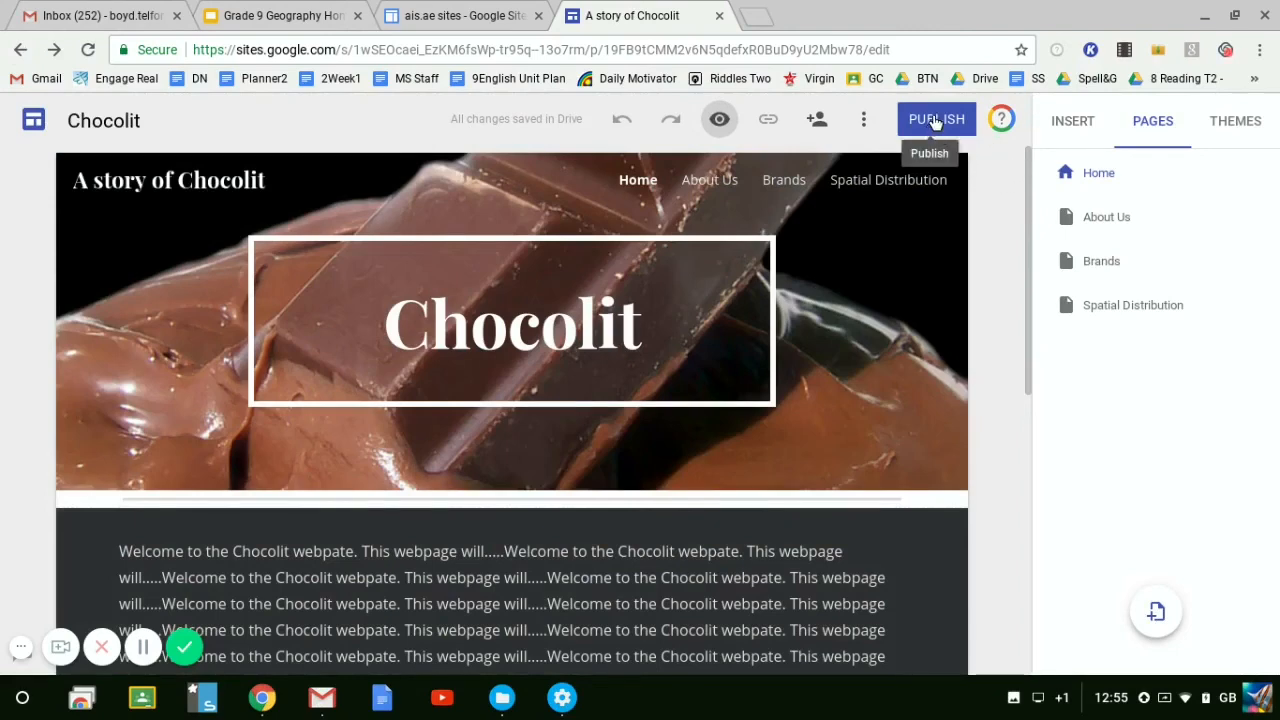
# Publish the site from the About Us page at the web address astoryofchocolit, visible to anyone on the web
pyautogui.moveTo(965, 362)
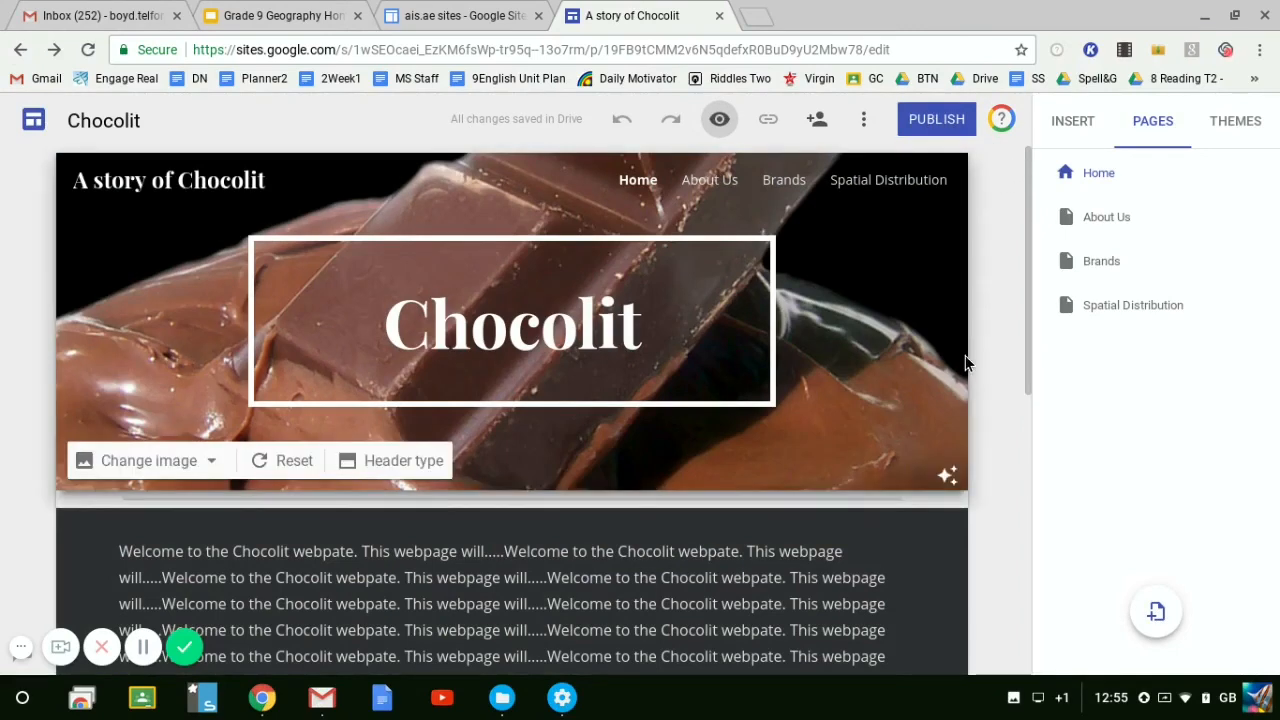
pyautogui.click(1089, 226)
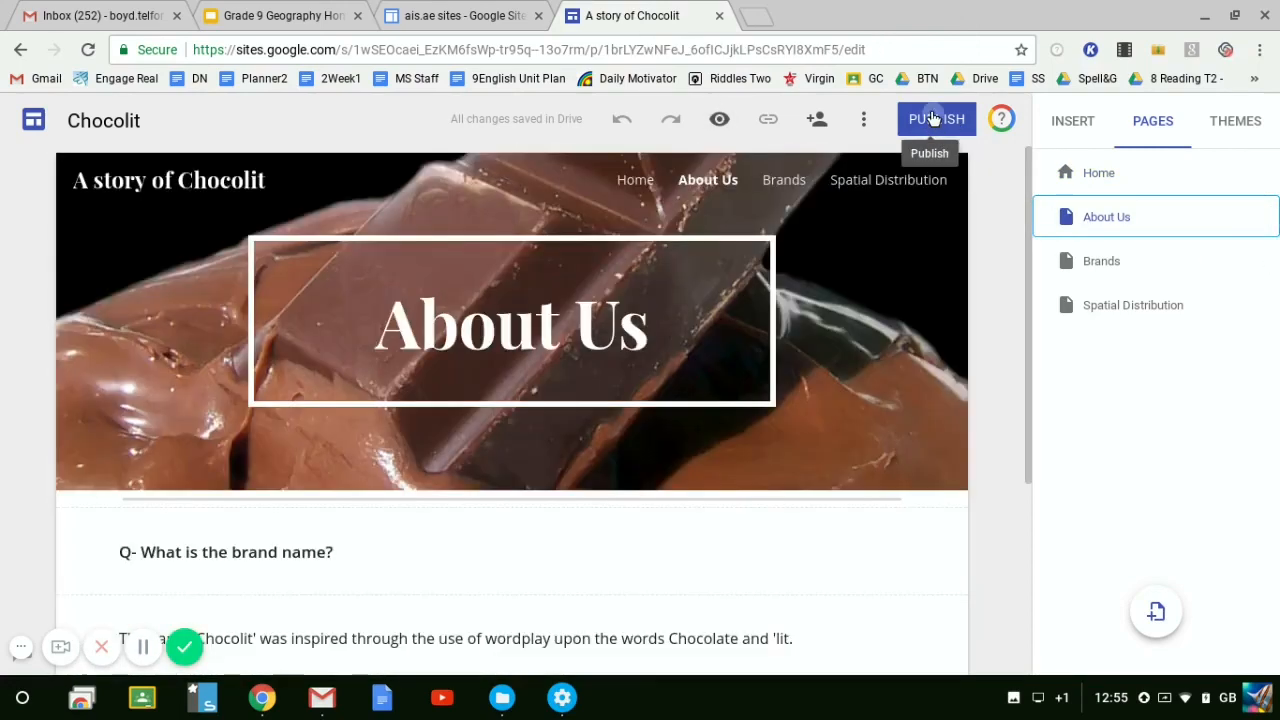
pyautogui.click(932, 119)
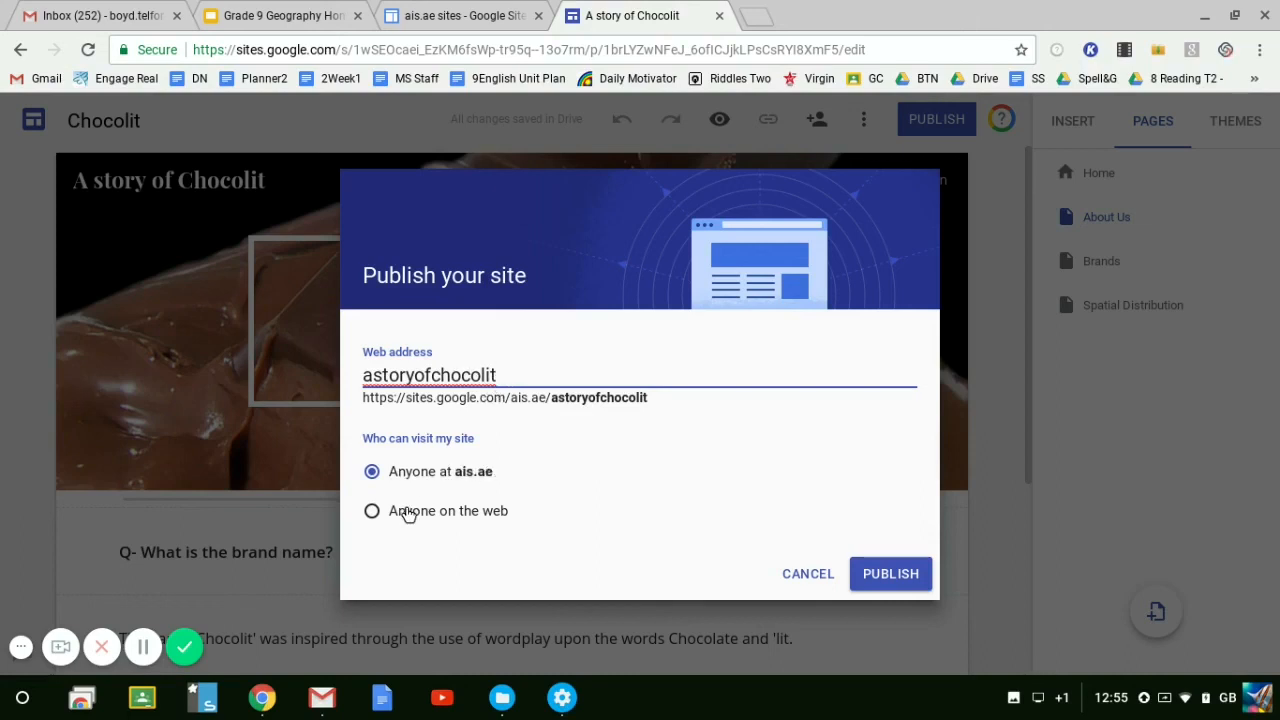
pyautogui.click(372, 511)
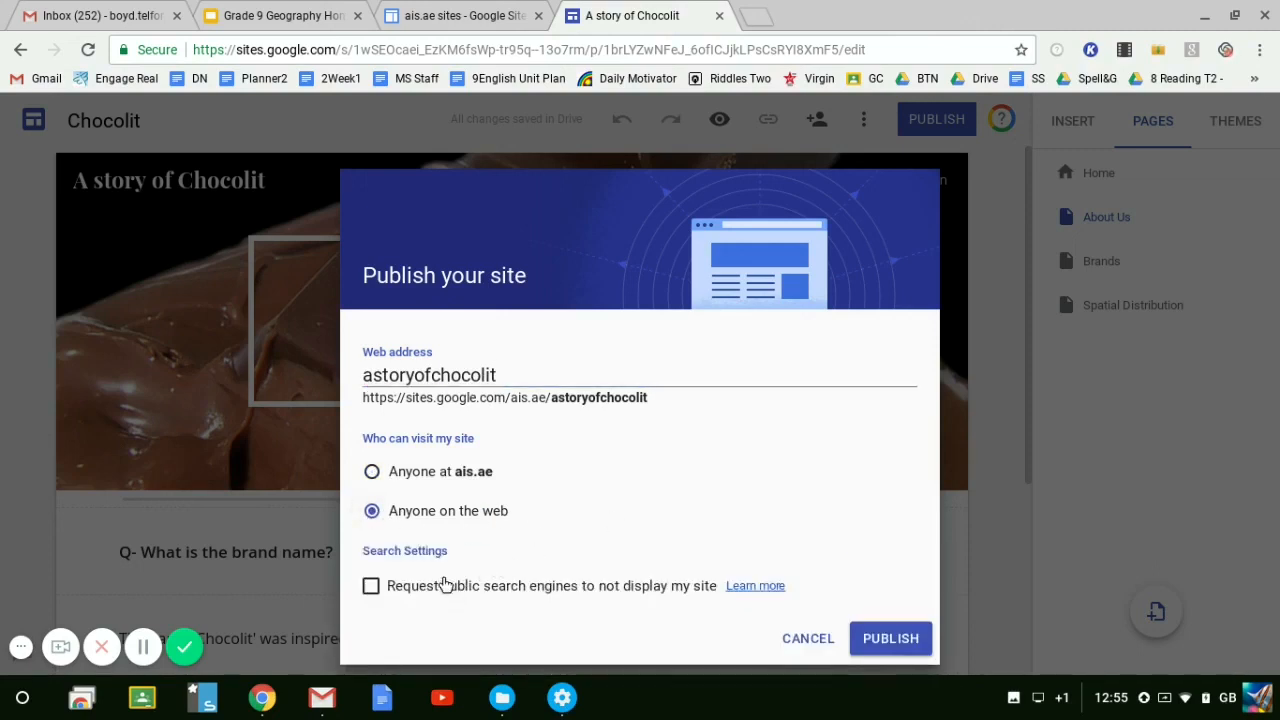
pyautogui.click(372, 473)
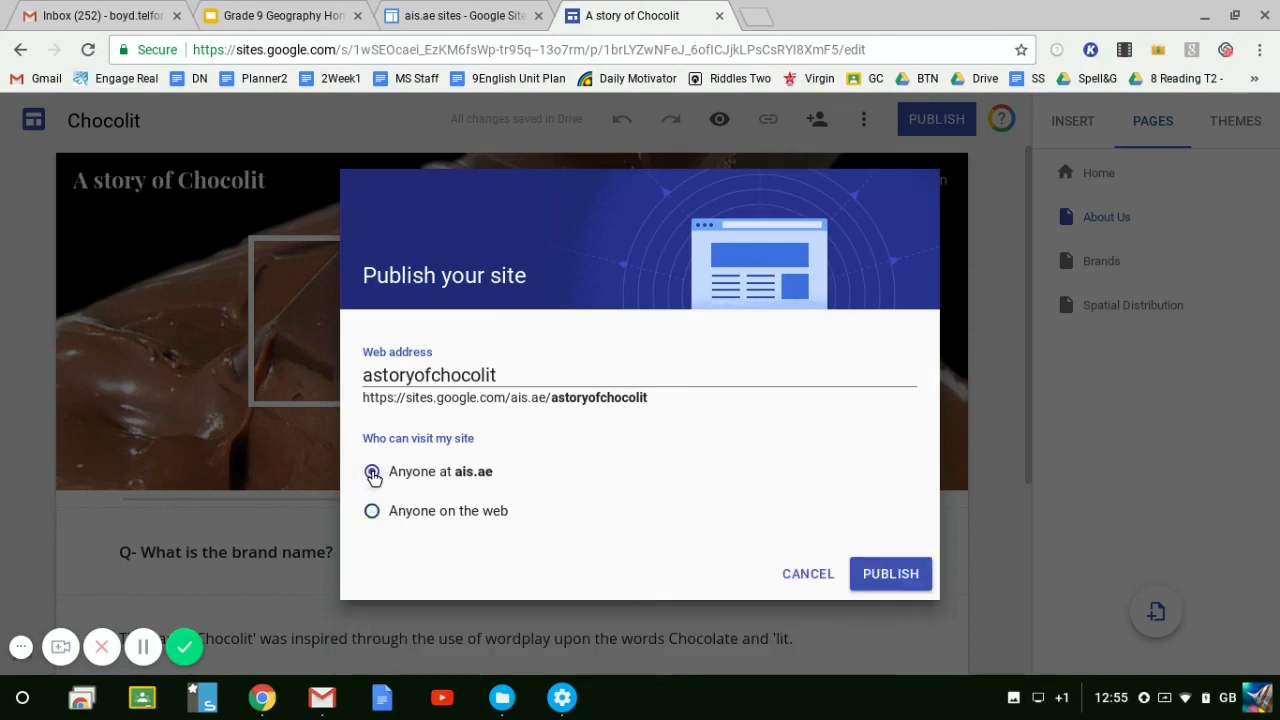
pyautogui.click(371, 513)
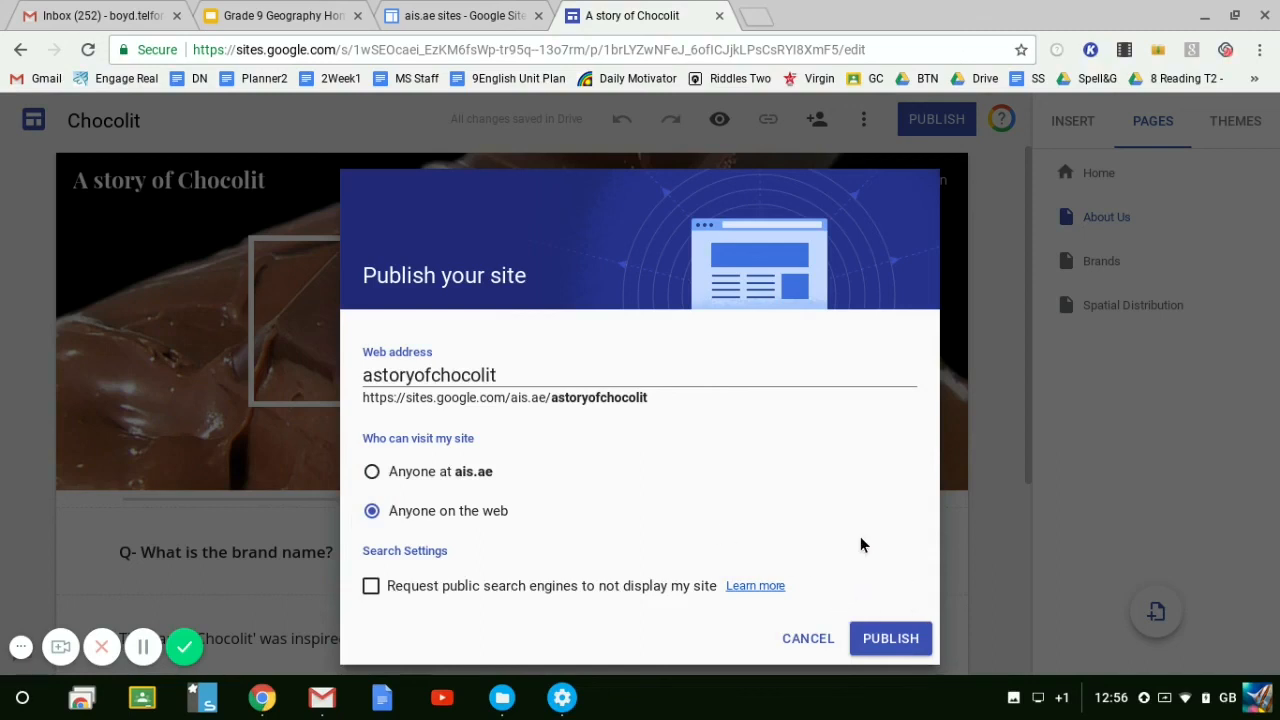
pyautogui.click(891, 640)
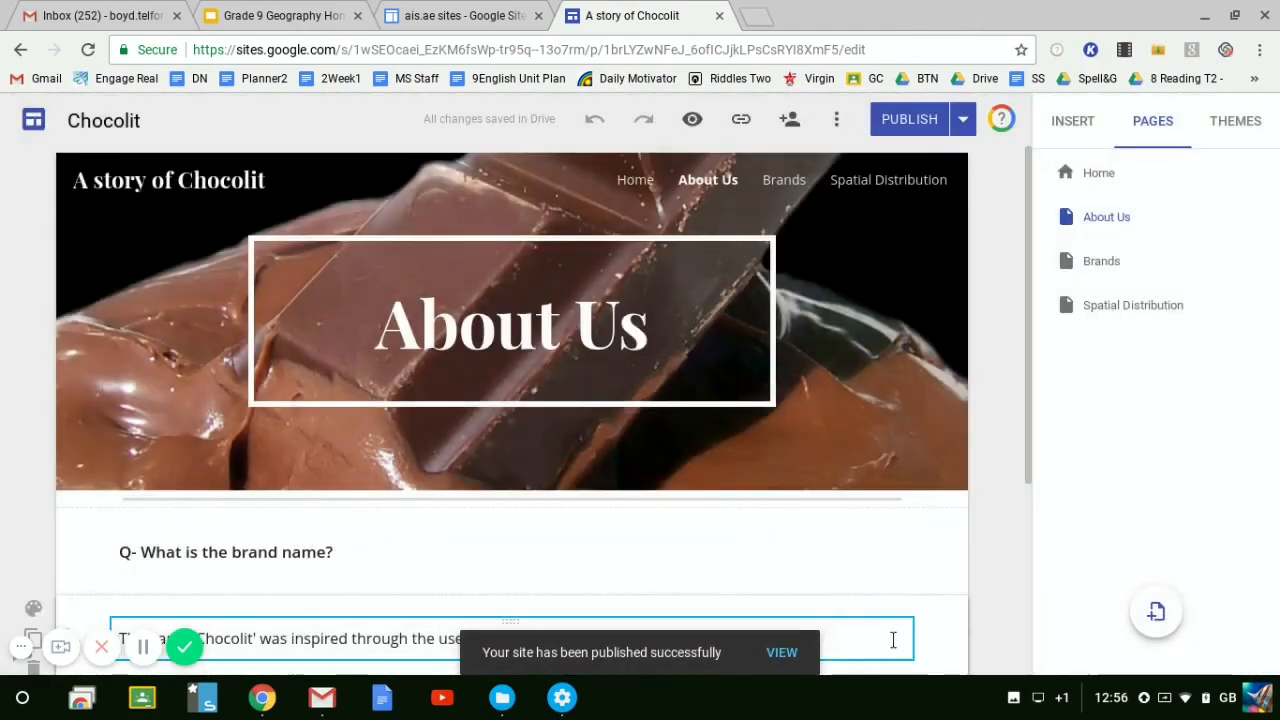
# View the published About Us page and check its web address and content
pyautogui.click(784, 653)
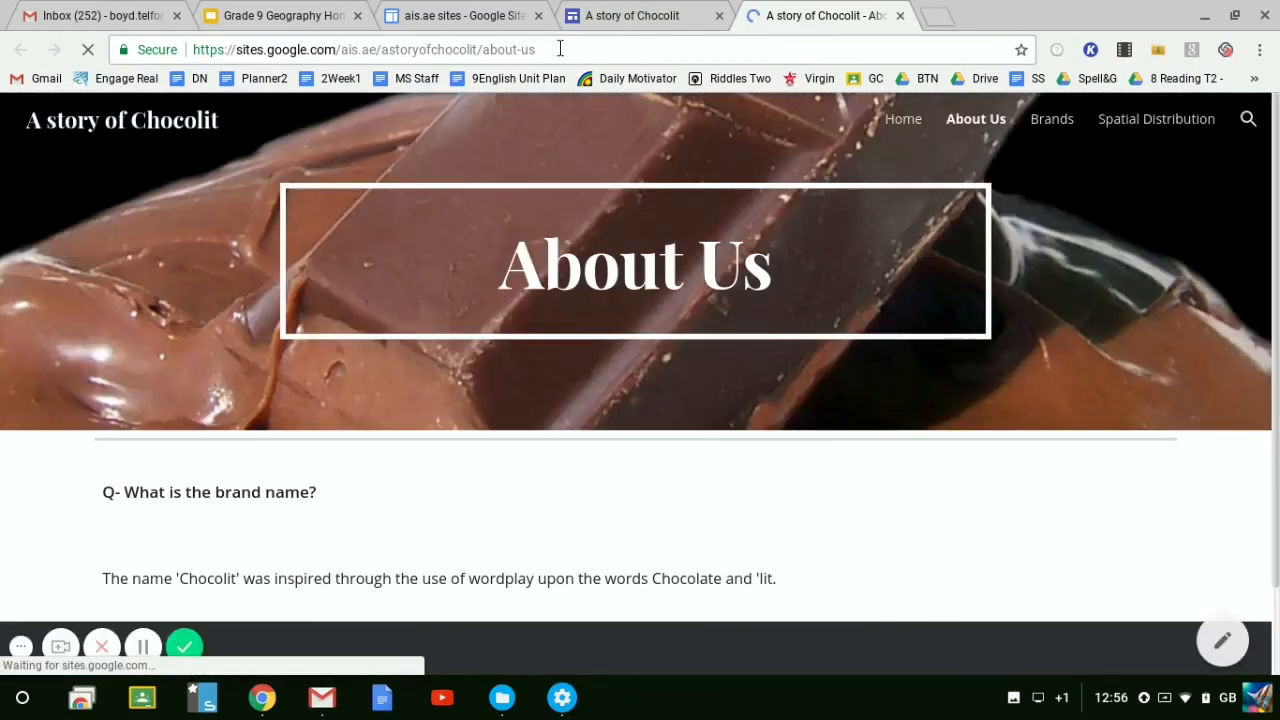
pyautogui.click(558, 49)
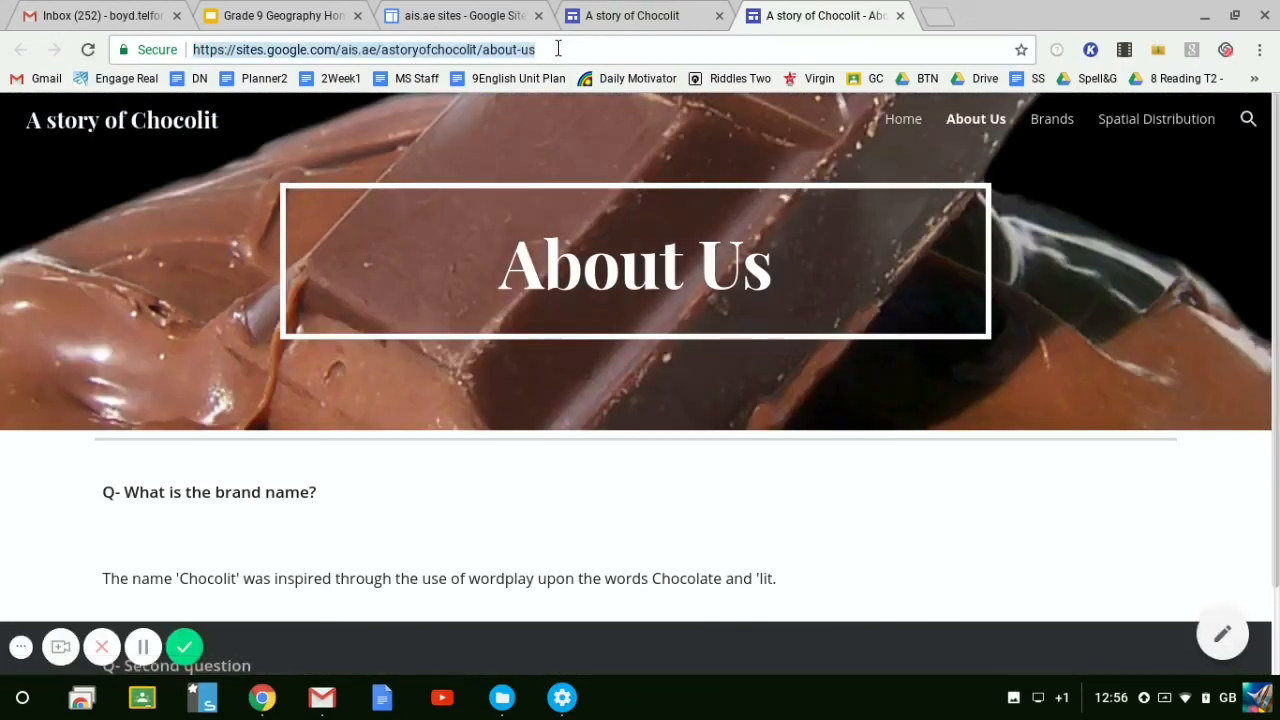
pyautogui.click(600, 300)
pyautogui.scroll(-2, 600, 300)
pyautogui.scroll(2, 600, 300)
# Look through the published Home page down to the cocao bean images
pyautogui.click(895, 125)
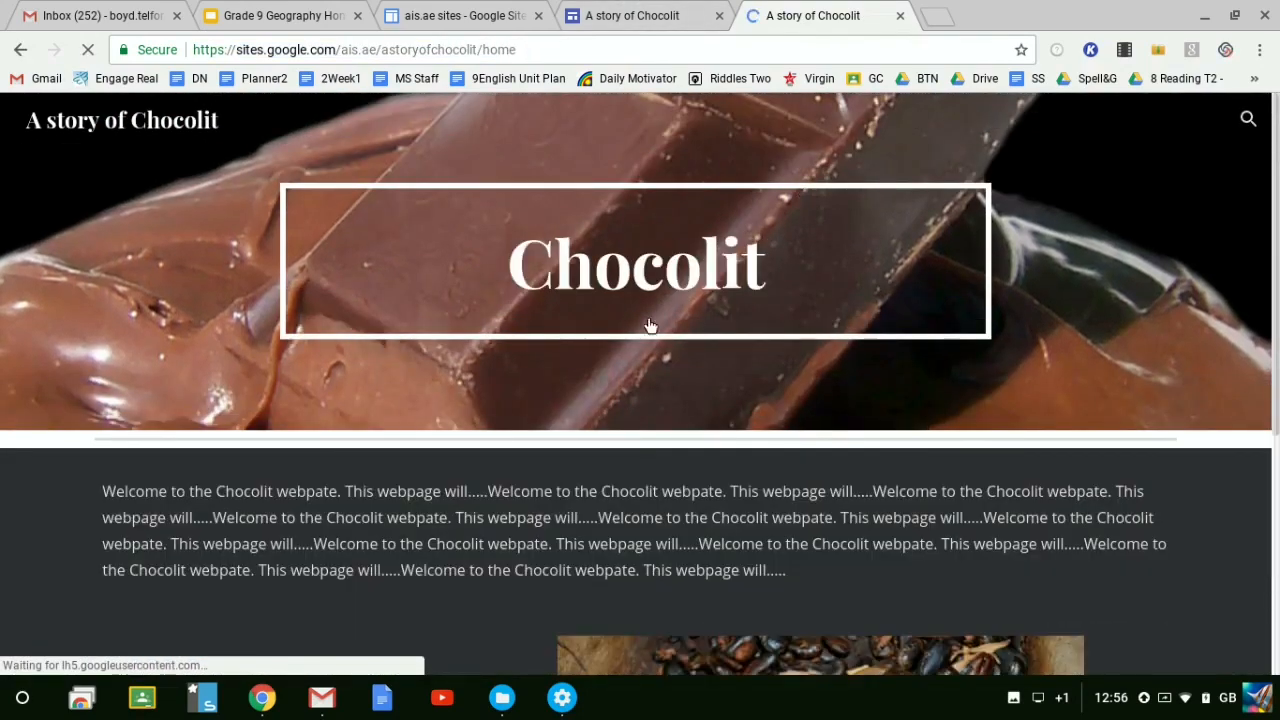
pyautogui.scroll(-2, 865, 472)
pyautogui.scroll(-2, 640, 400)
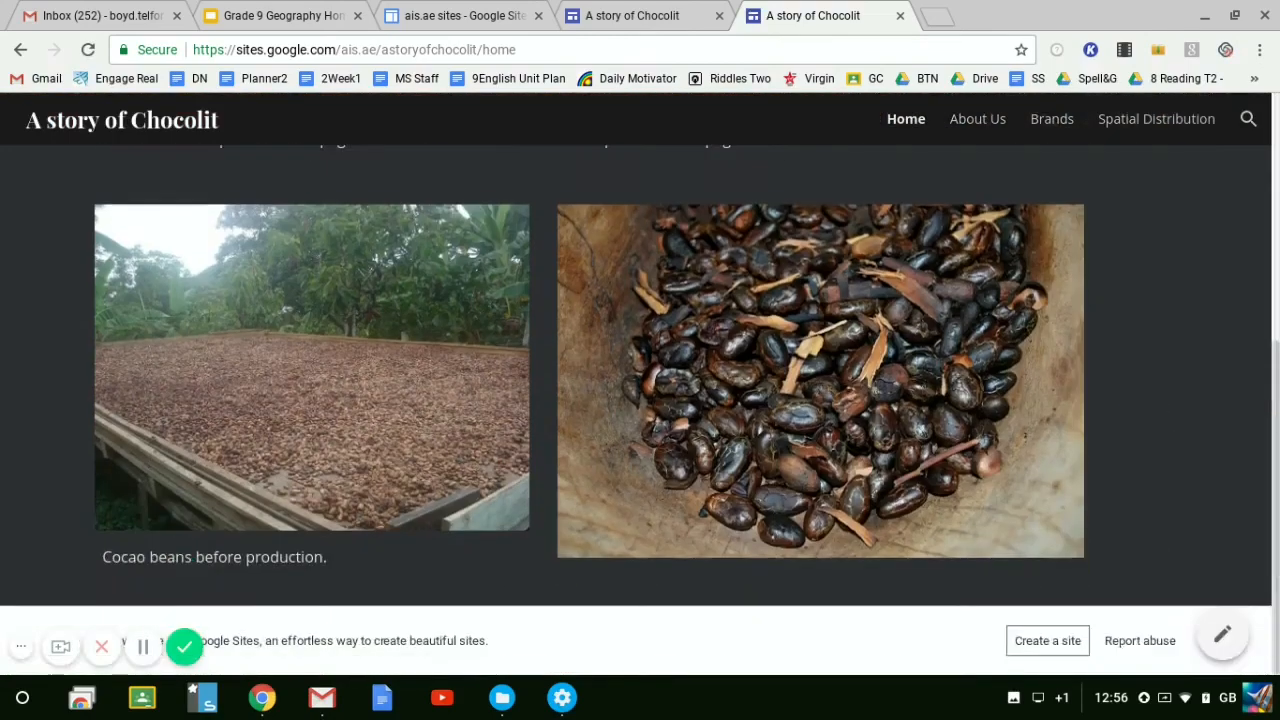
pyautogui.scroll(4, 640, 400)
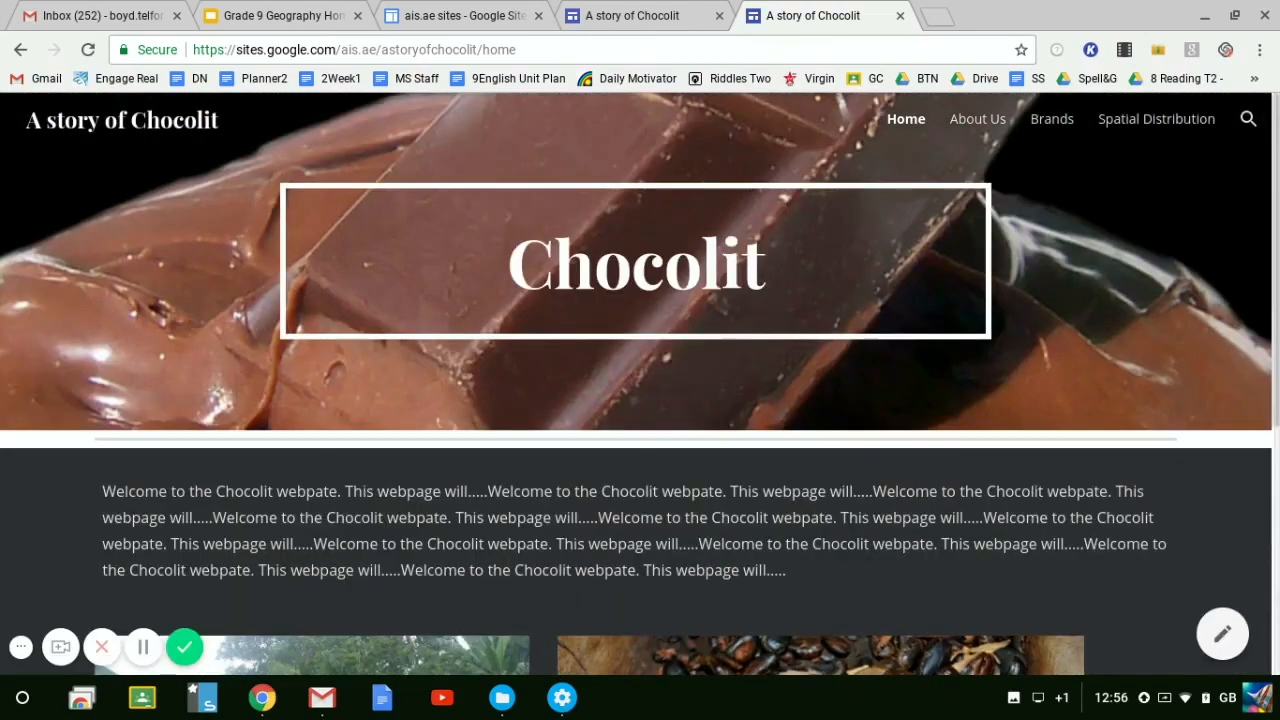